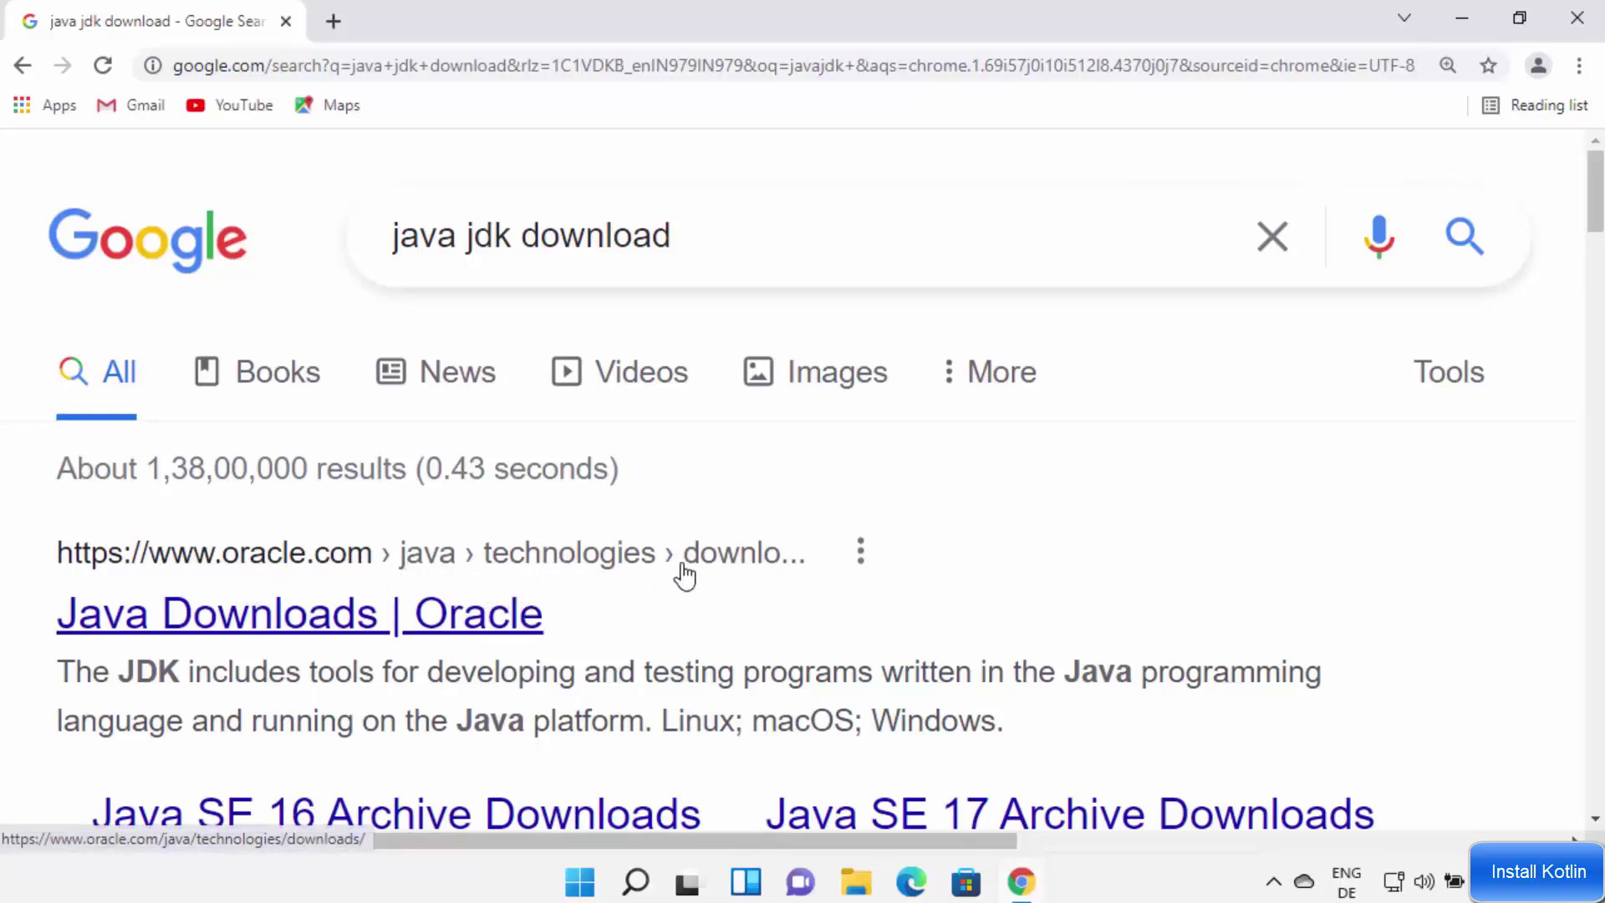
# Open Oracle's Java Downloads page from the search results and go to the Java SE Development Kit 17.0.1 downloads
pyautogui.click(430, 616)
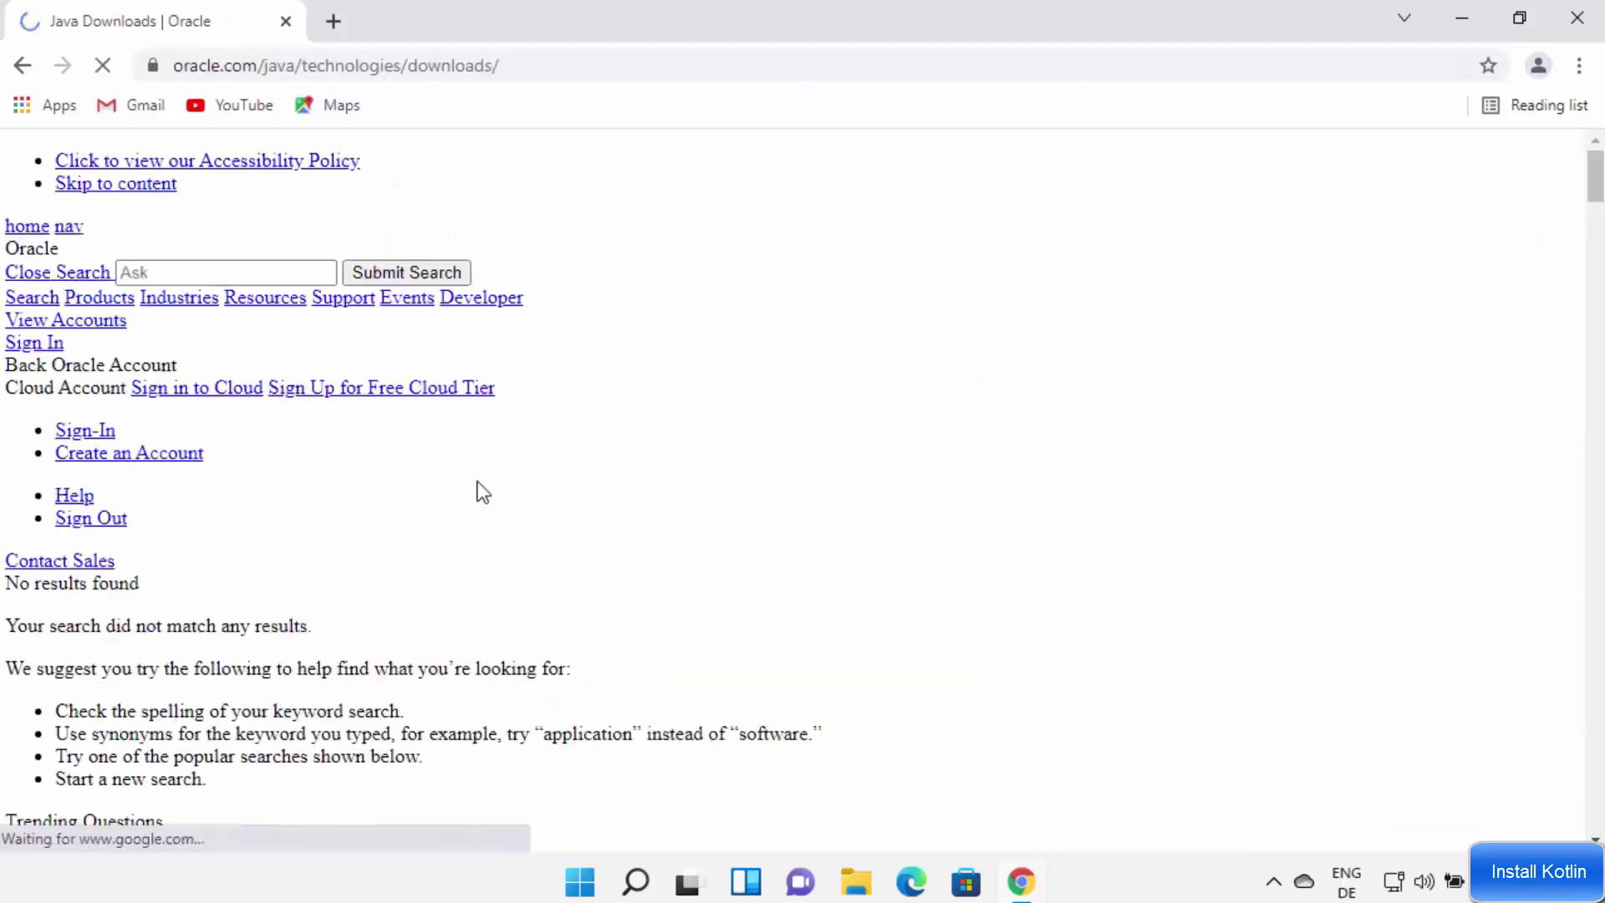
pyautogui.click(565, 64)
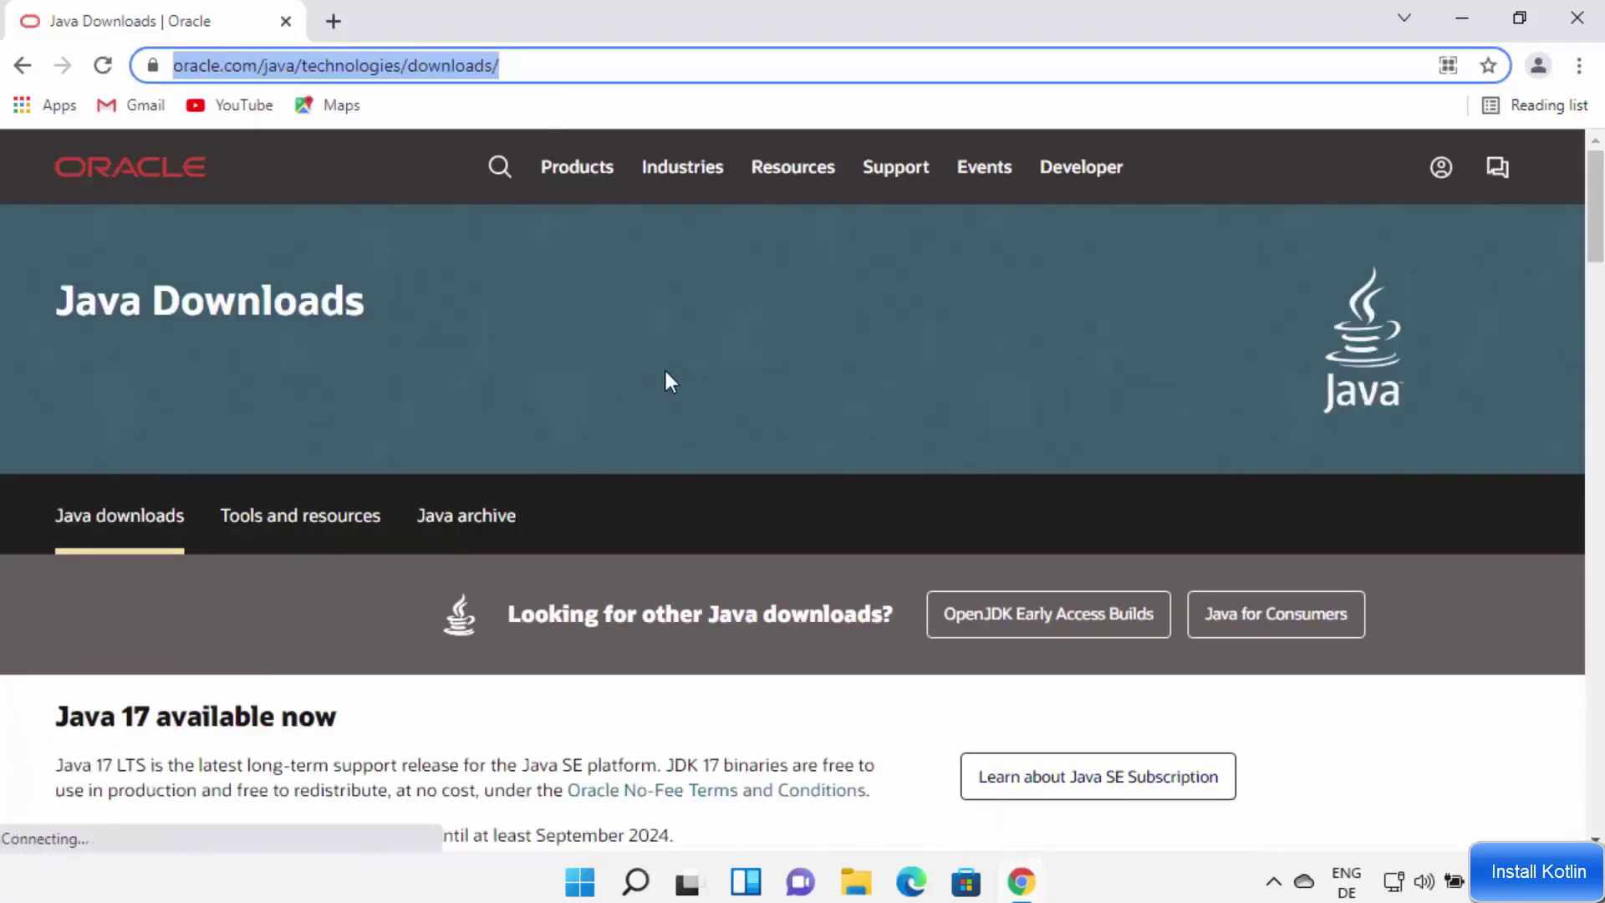
pyautogui.scroll(-3, 638, 318)
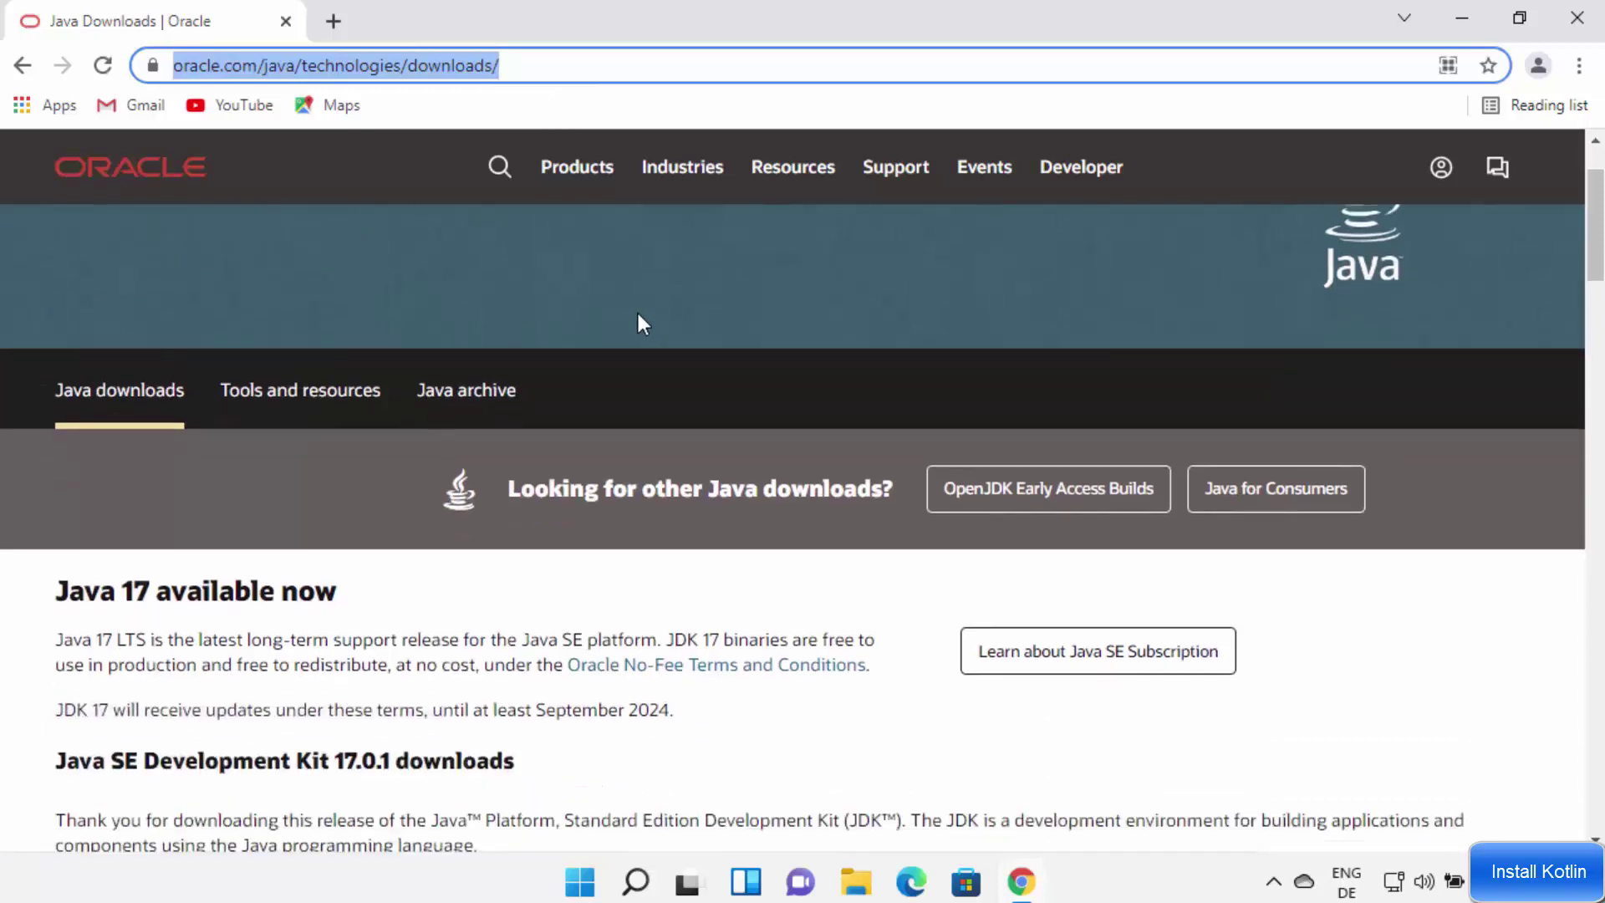
pyautogui.moveTo(56, 465); pyautogui.dragTo(572, 485)
pyautogui.scroll(-3, 568, 480)
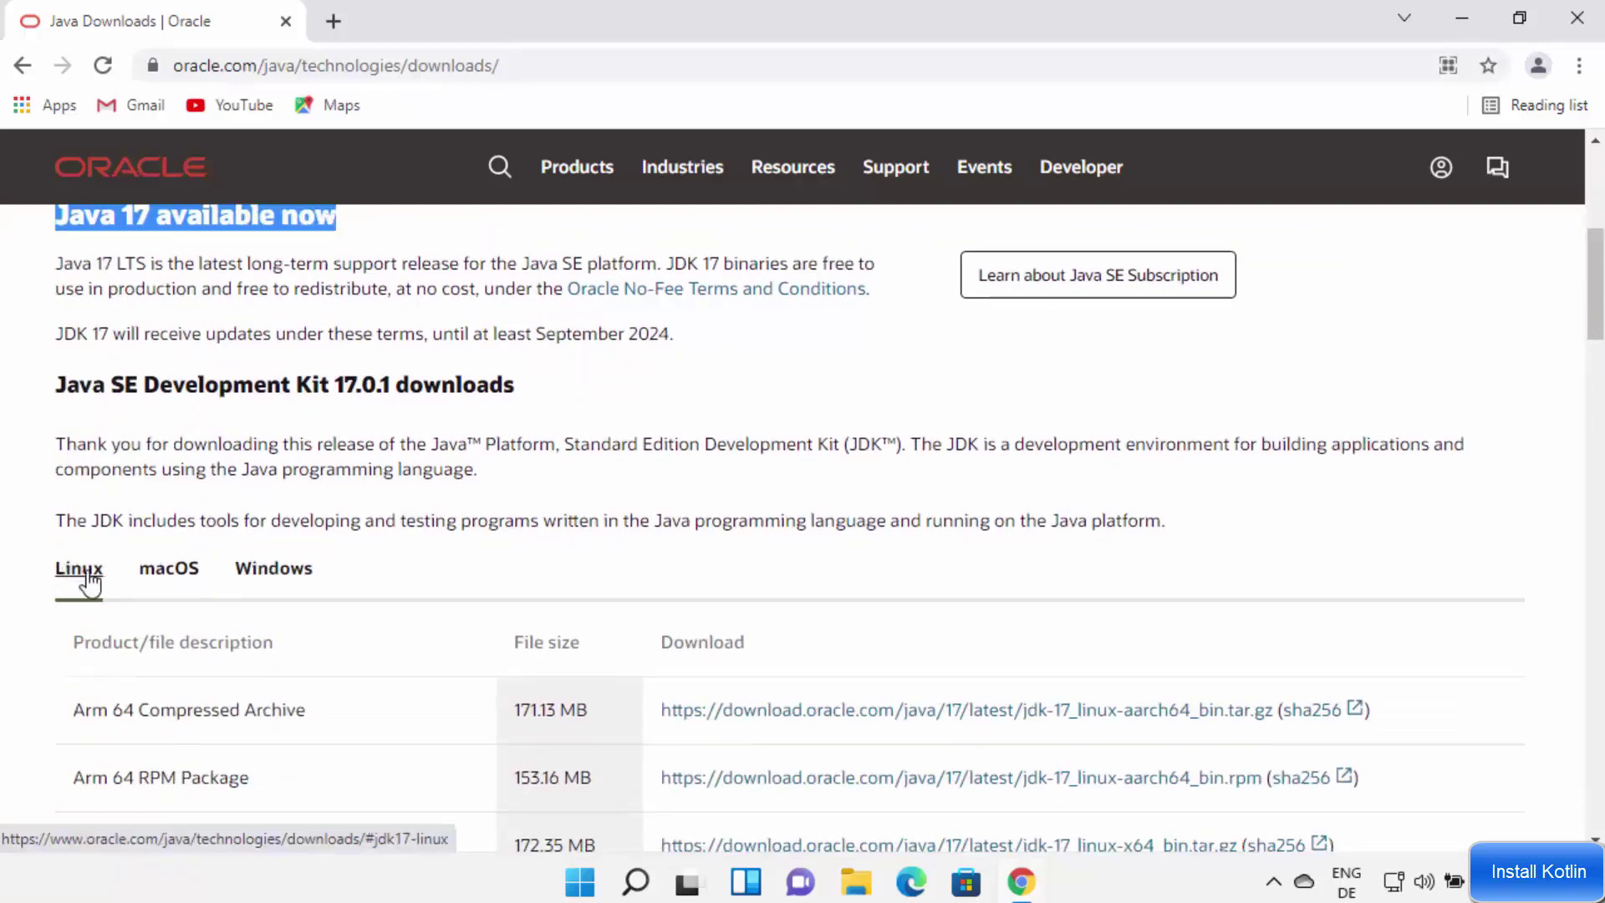
# Download the Windows x64 Installer for JDK 17, jdk-17_windows-x64_bin.exe
pyautogui.click(161, 578)
pyautogui.click(259, 575)
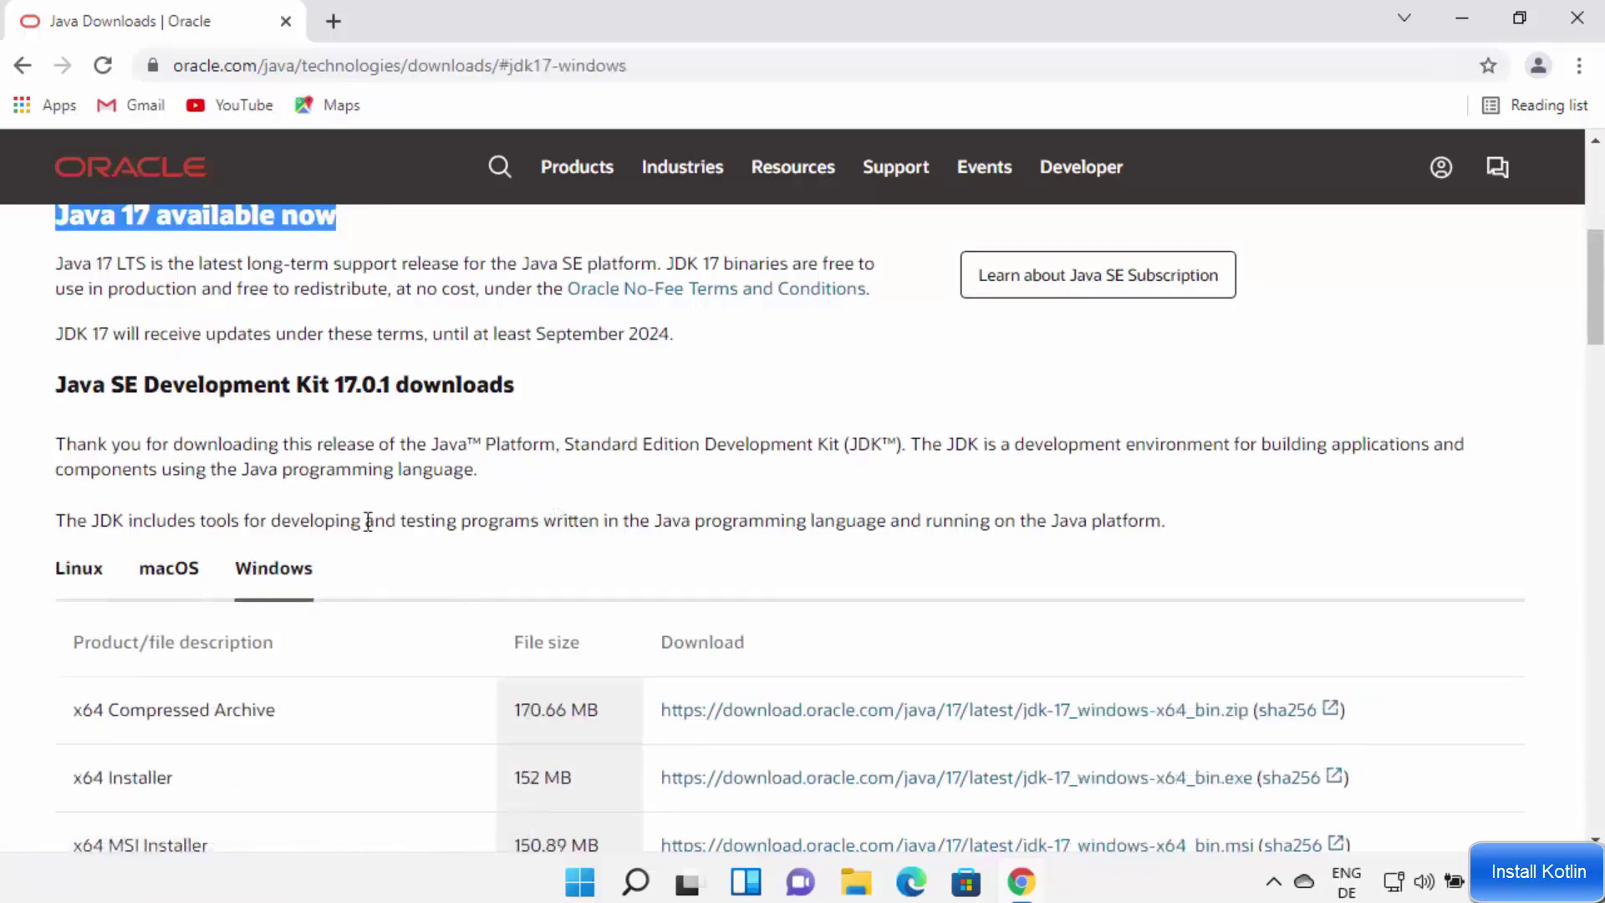
pyautogui.scroll(-2, 530, 522)
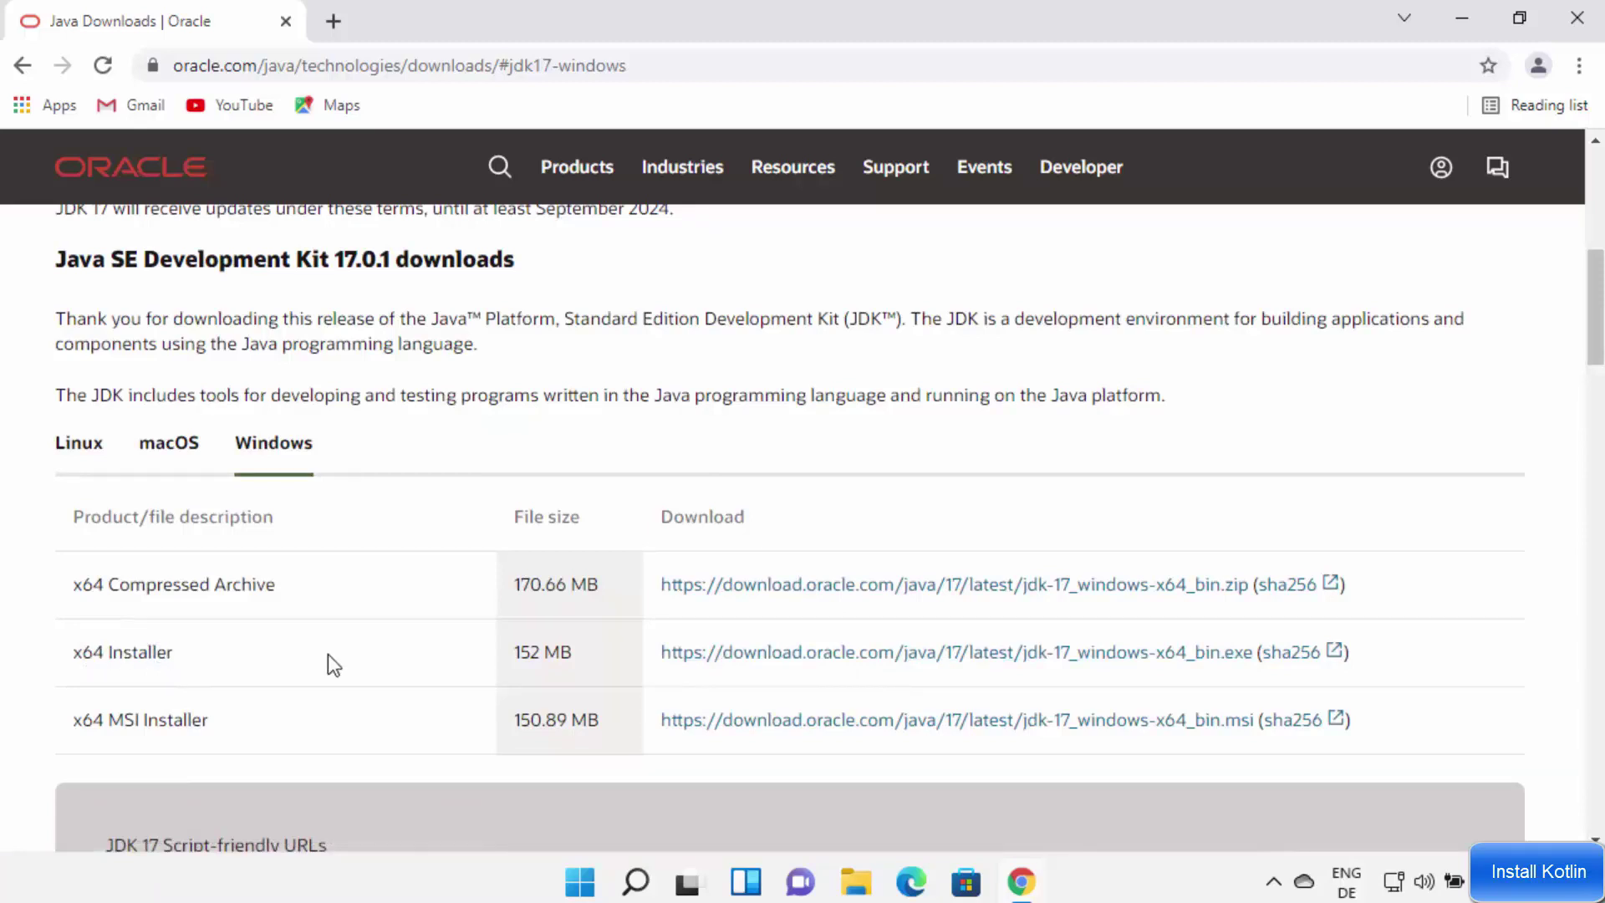
pyautogui.click(791, 654)
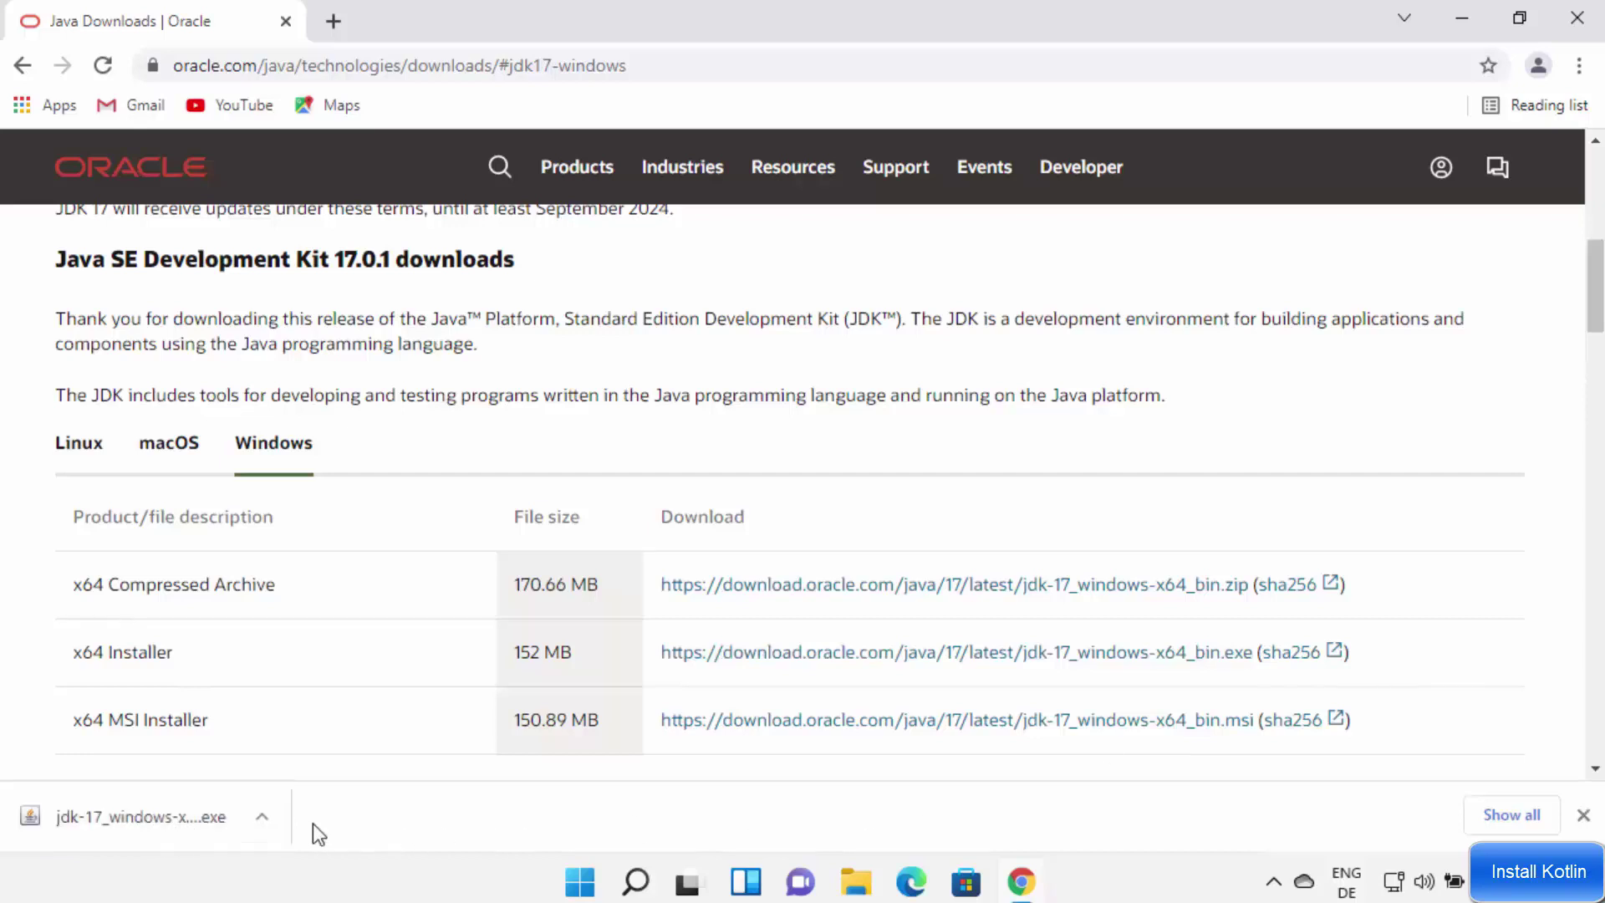
# Run the downloaded JDK 17 installer, minimize the browser and allow the installer to make changes to the device
pyautogui.click(188, 814)
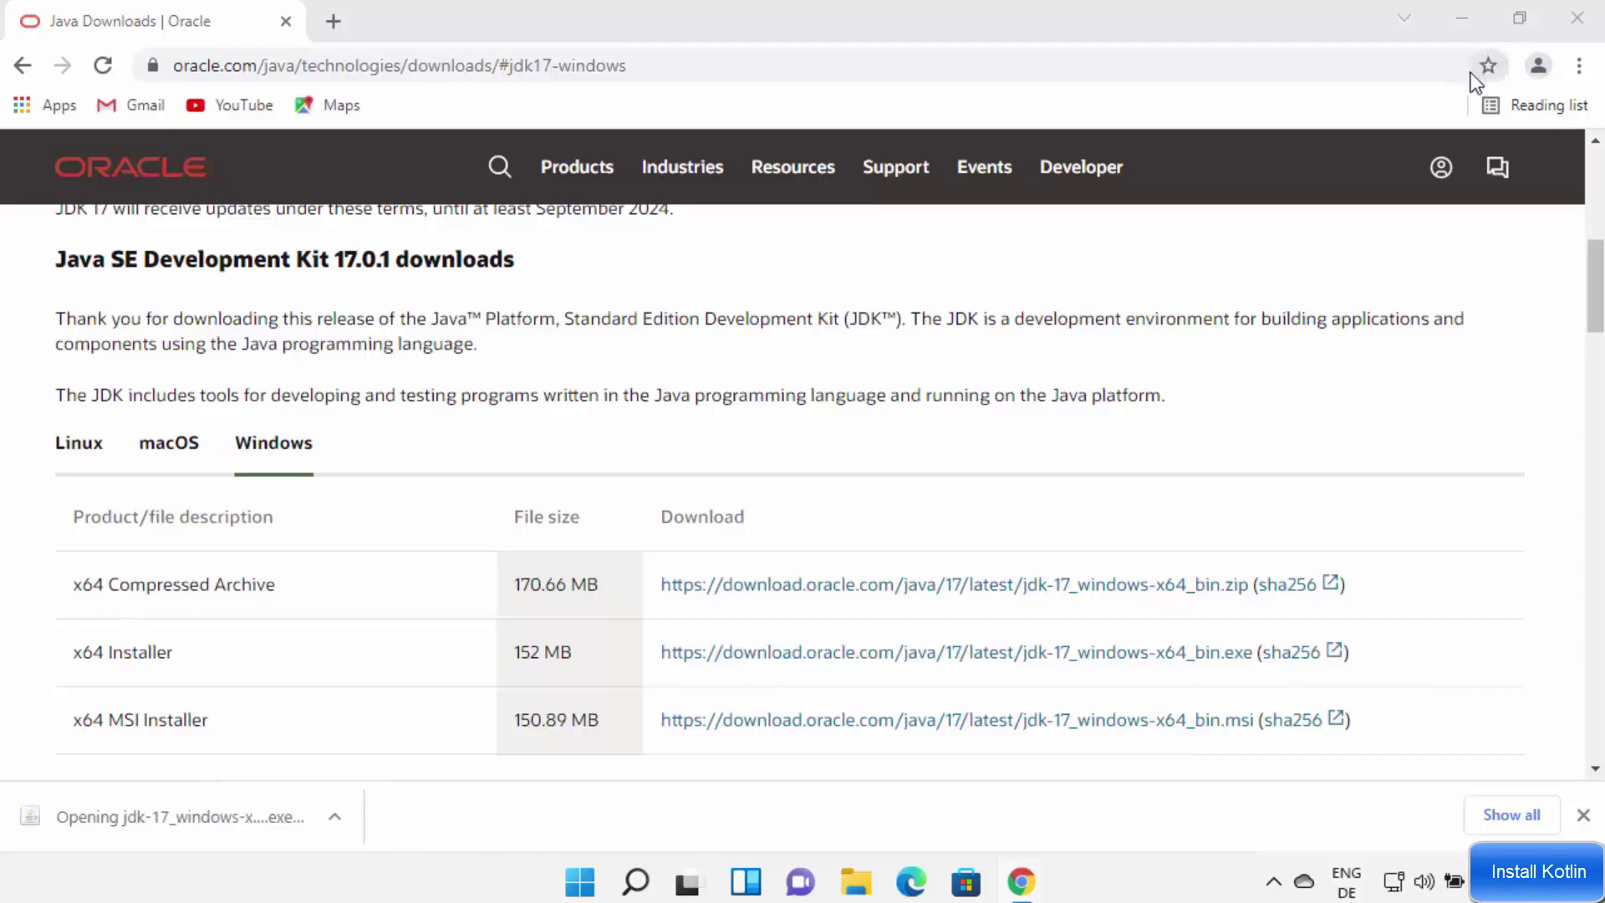
pyautogui.click(1461, 25)
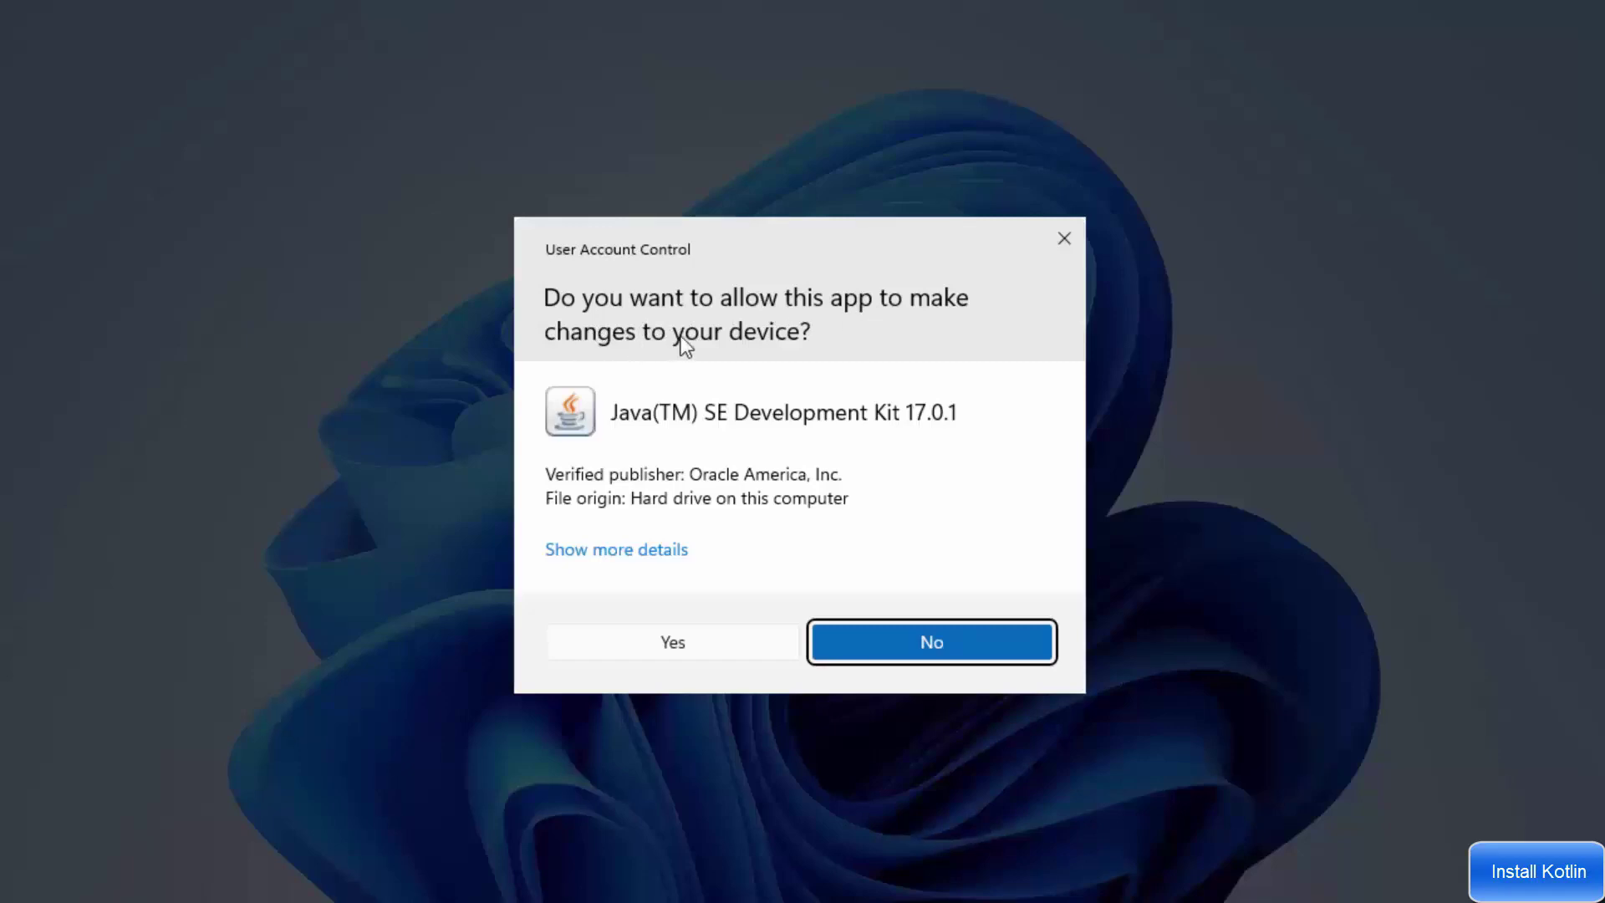
pyautogui.click(653, 644)
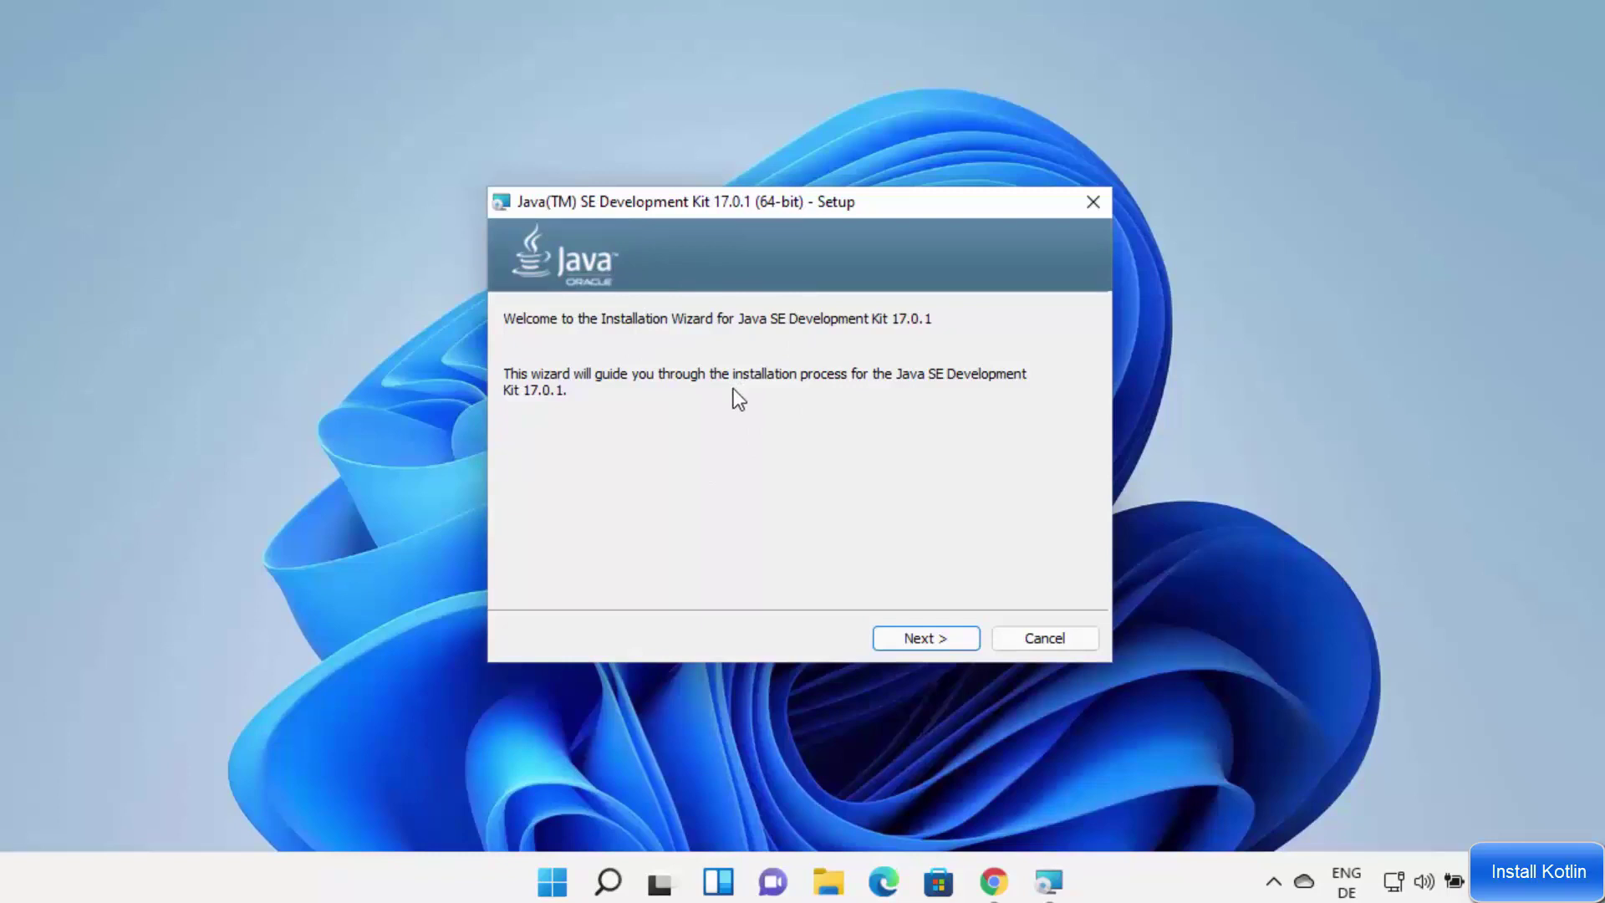
# Install Java SE Development Kit 17.0.1 to the default folder C:\Program Files\Java\jdk-17.0.1\ and close the finished setup wizard
pyautogui.click(1392, 458)
pyautogui.click(949, 635)
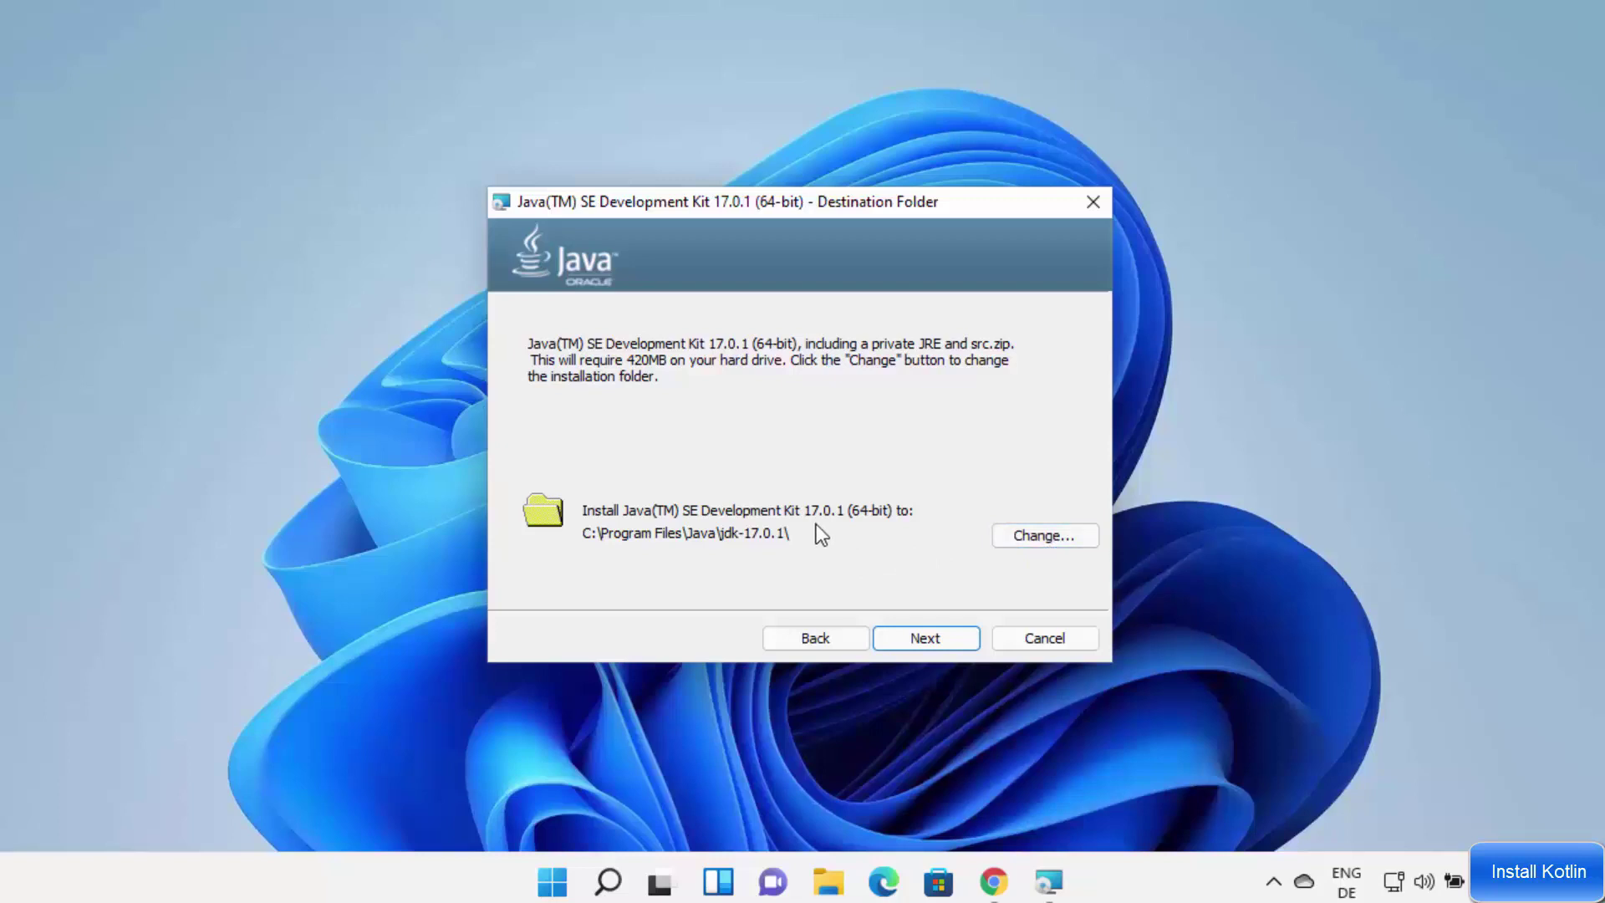
pyautogui.click(886, 637)
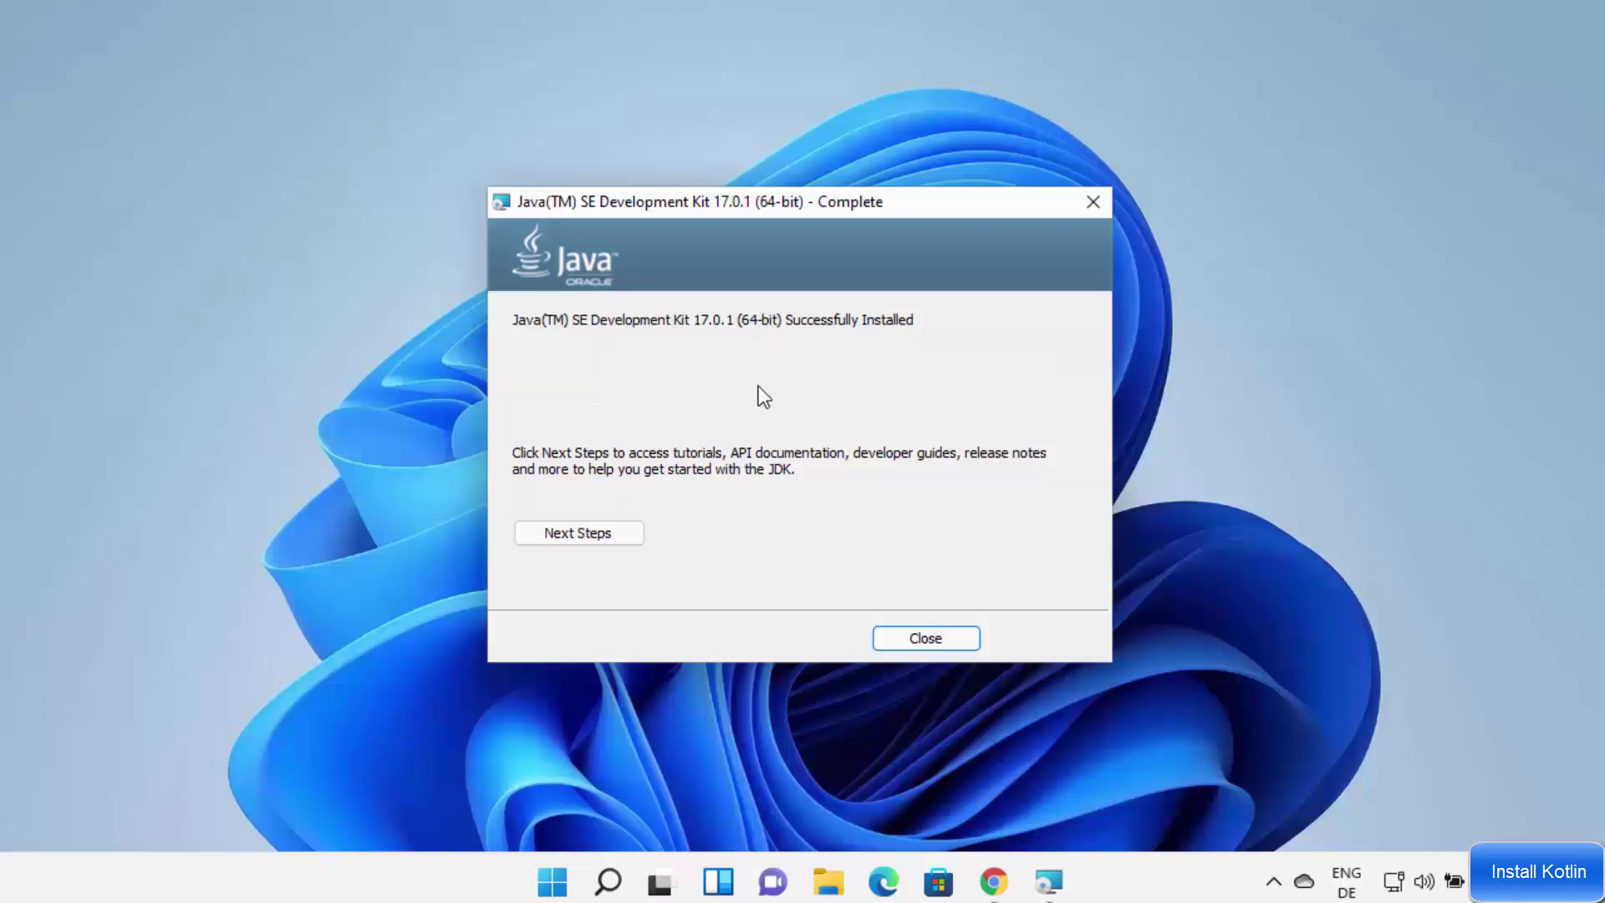
pyautogui.click(894, 644)
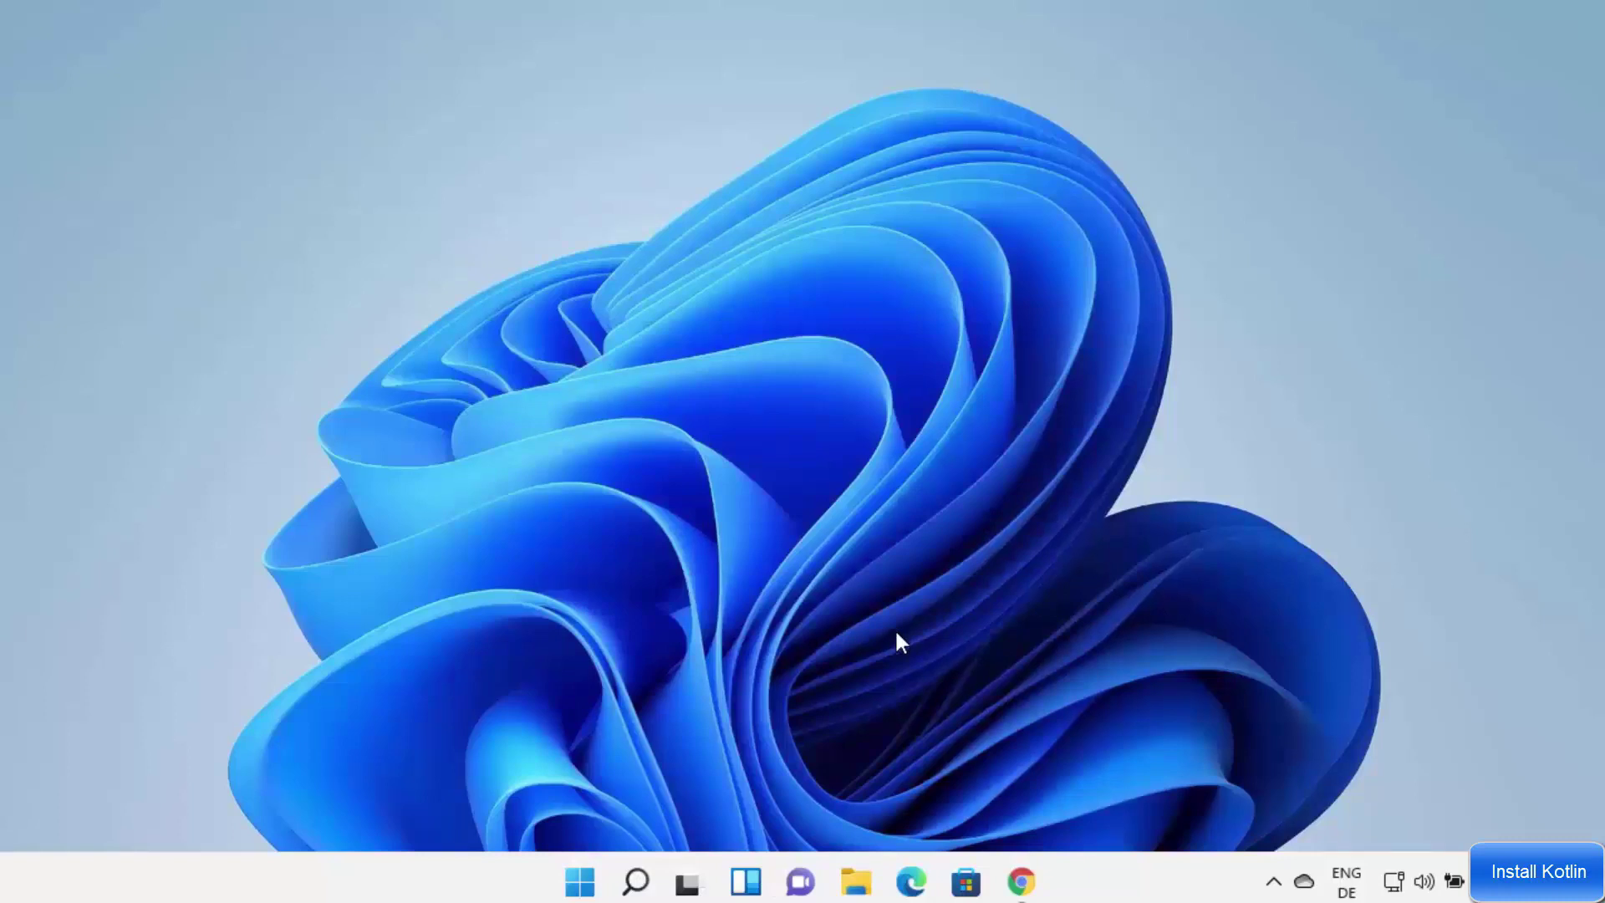
# Browse in File Explorer to C:\Program Files\Java\jdk-17.0.1, then minimize the window
pyautogui.click(851, 884)
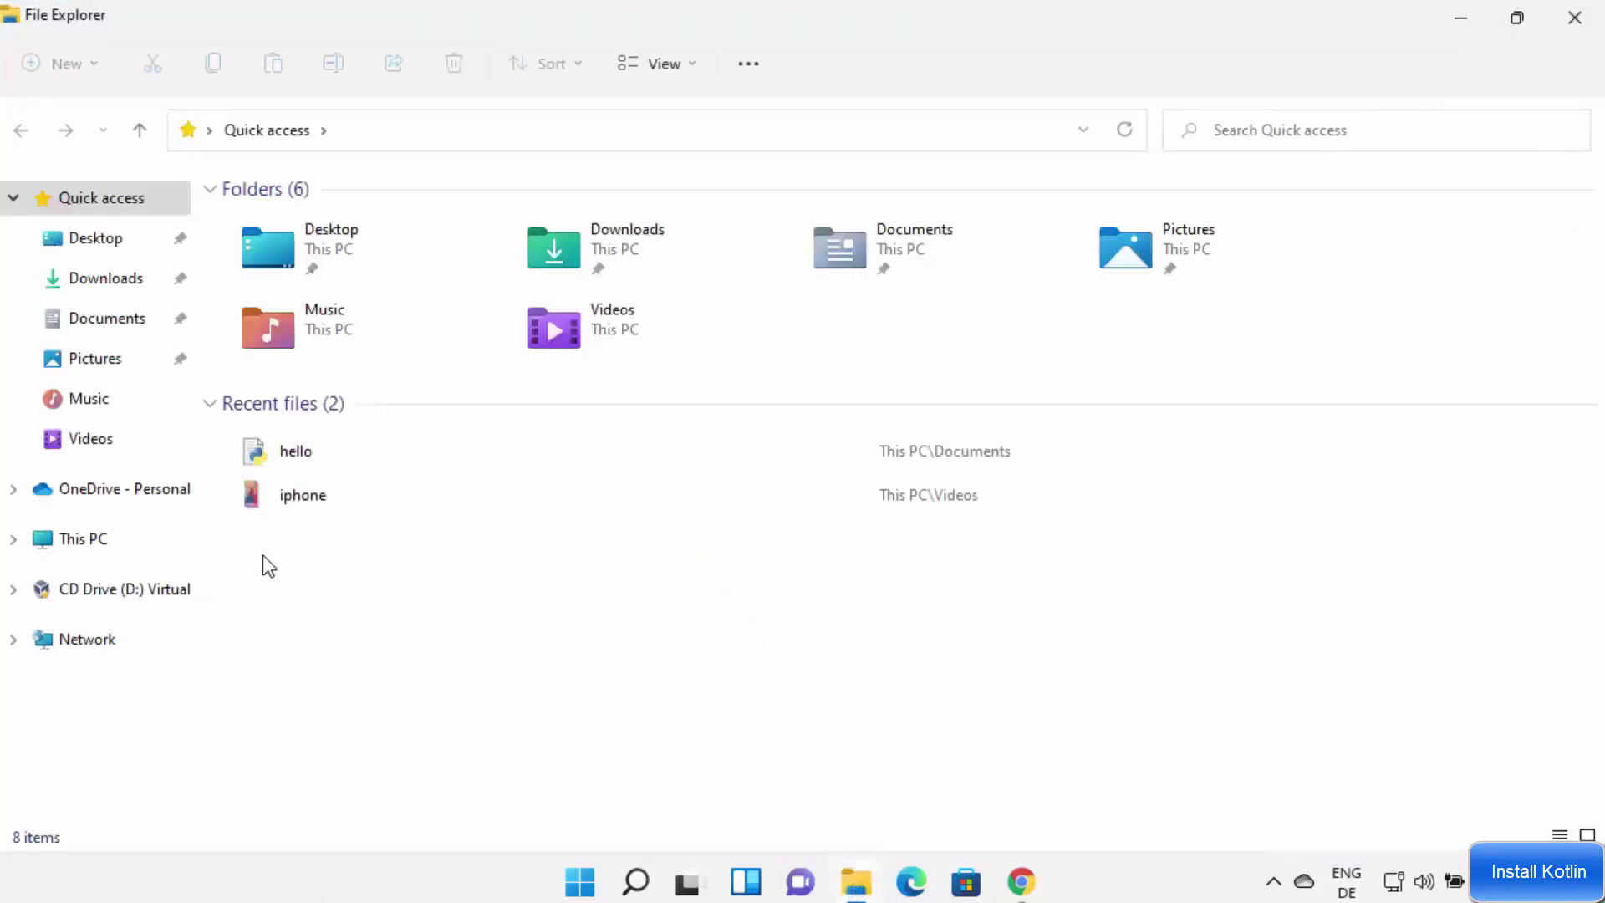
pyautogui.click(117, 542)
pyautogui.click(366, 436)
pyautogui.doubleClick(372, 445)
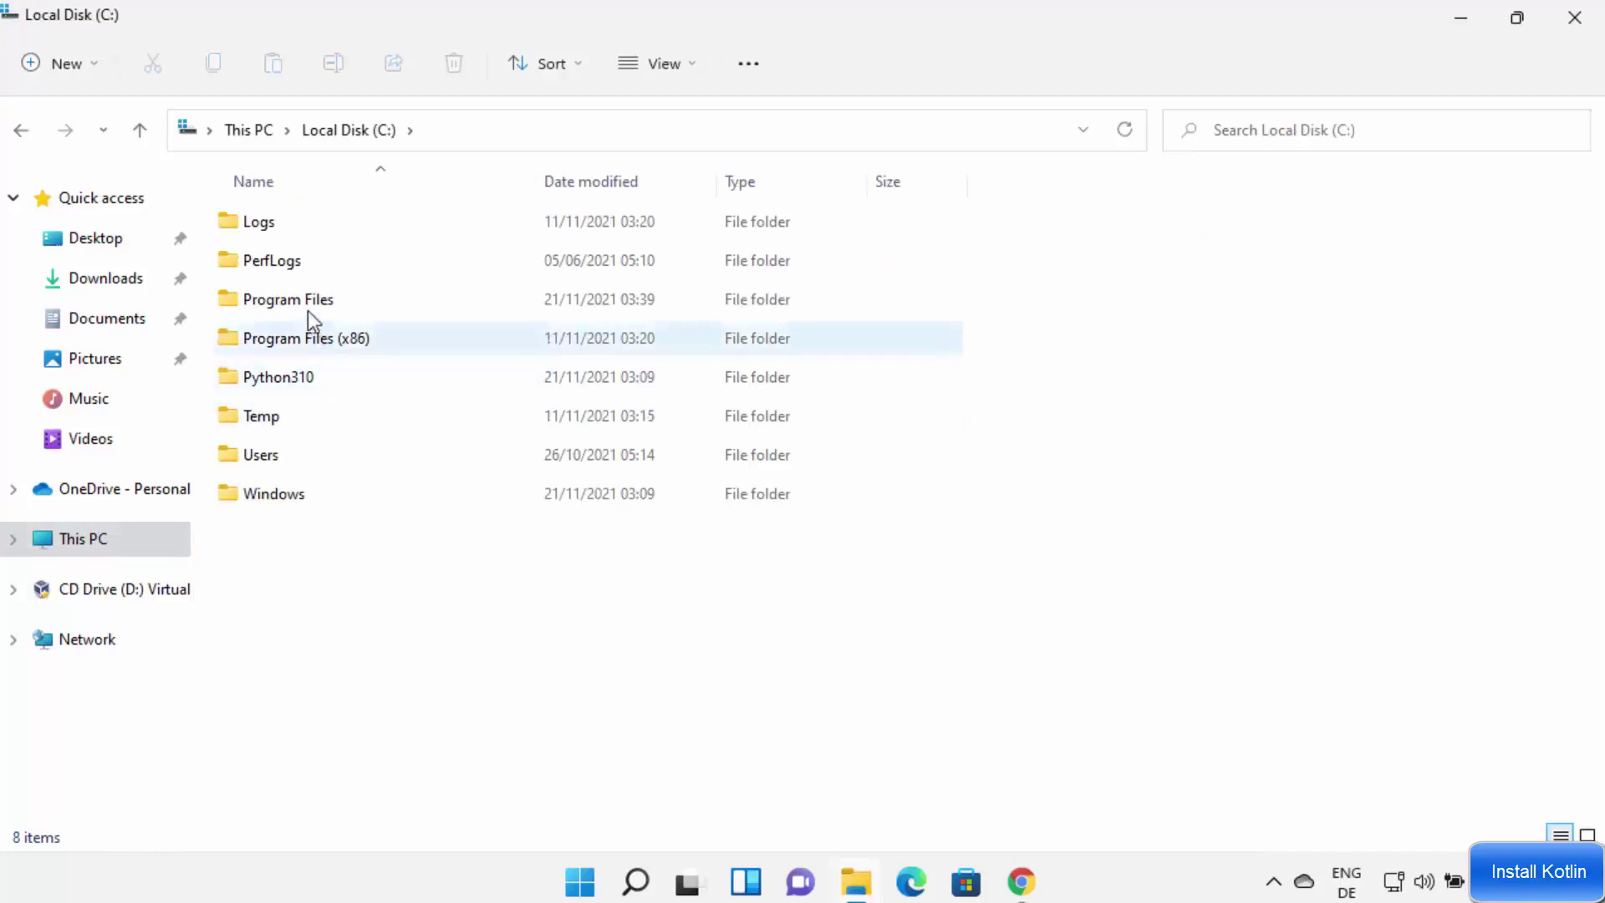
pyautogui.click(308, 310)
pyautogui.doubleClick(308, 309)
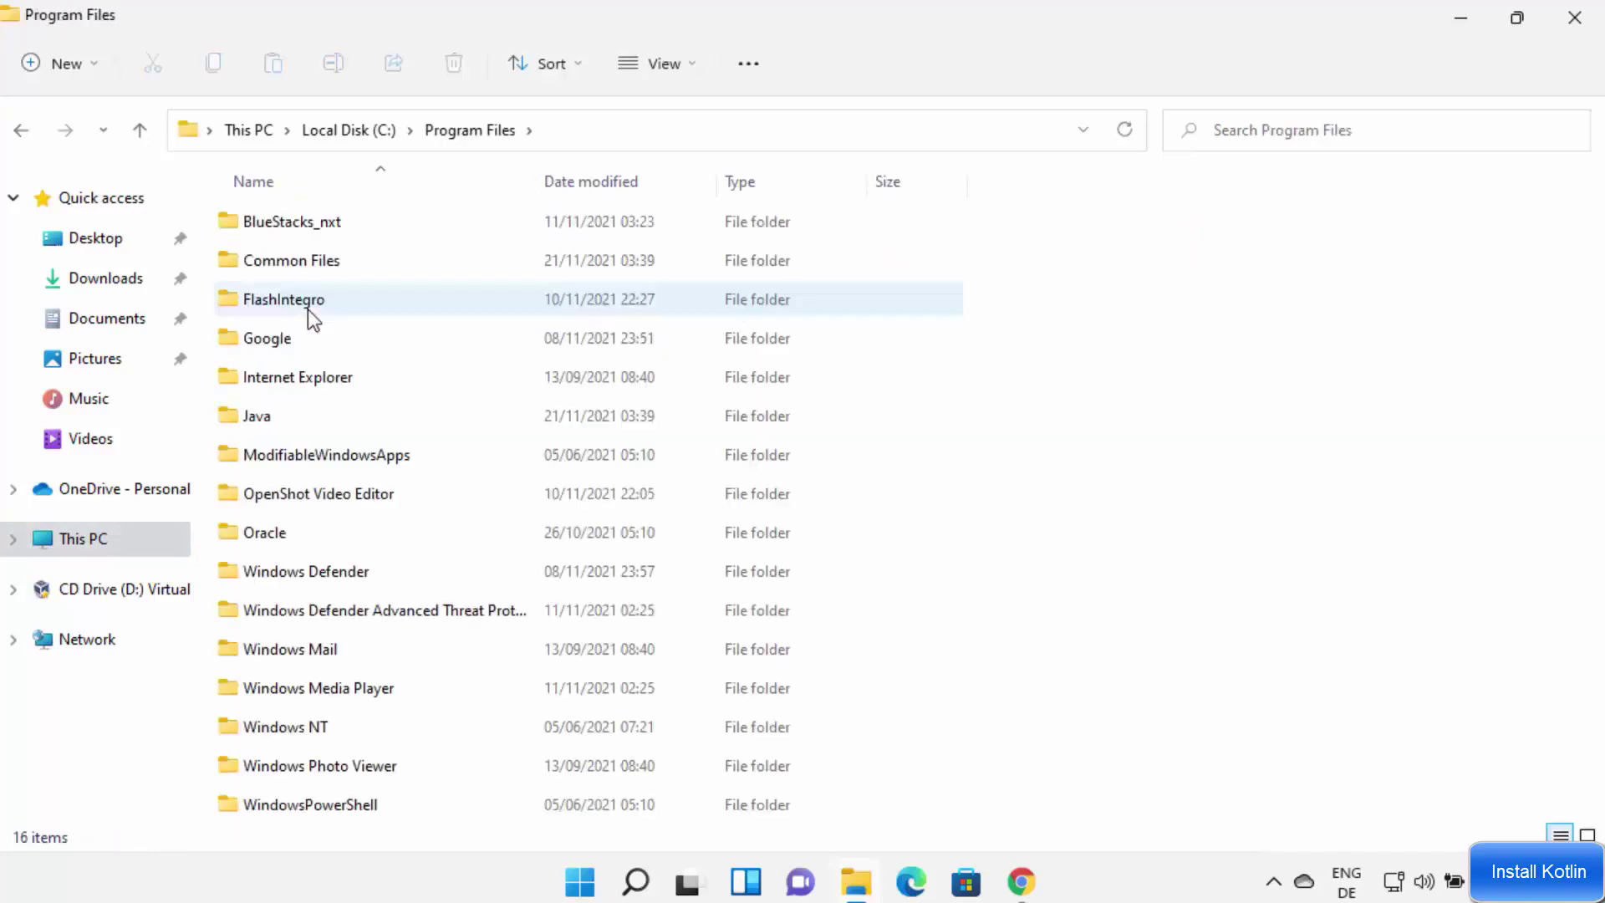
pyautogui.doubleClick(278, 424)
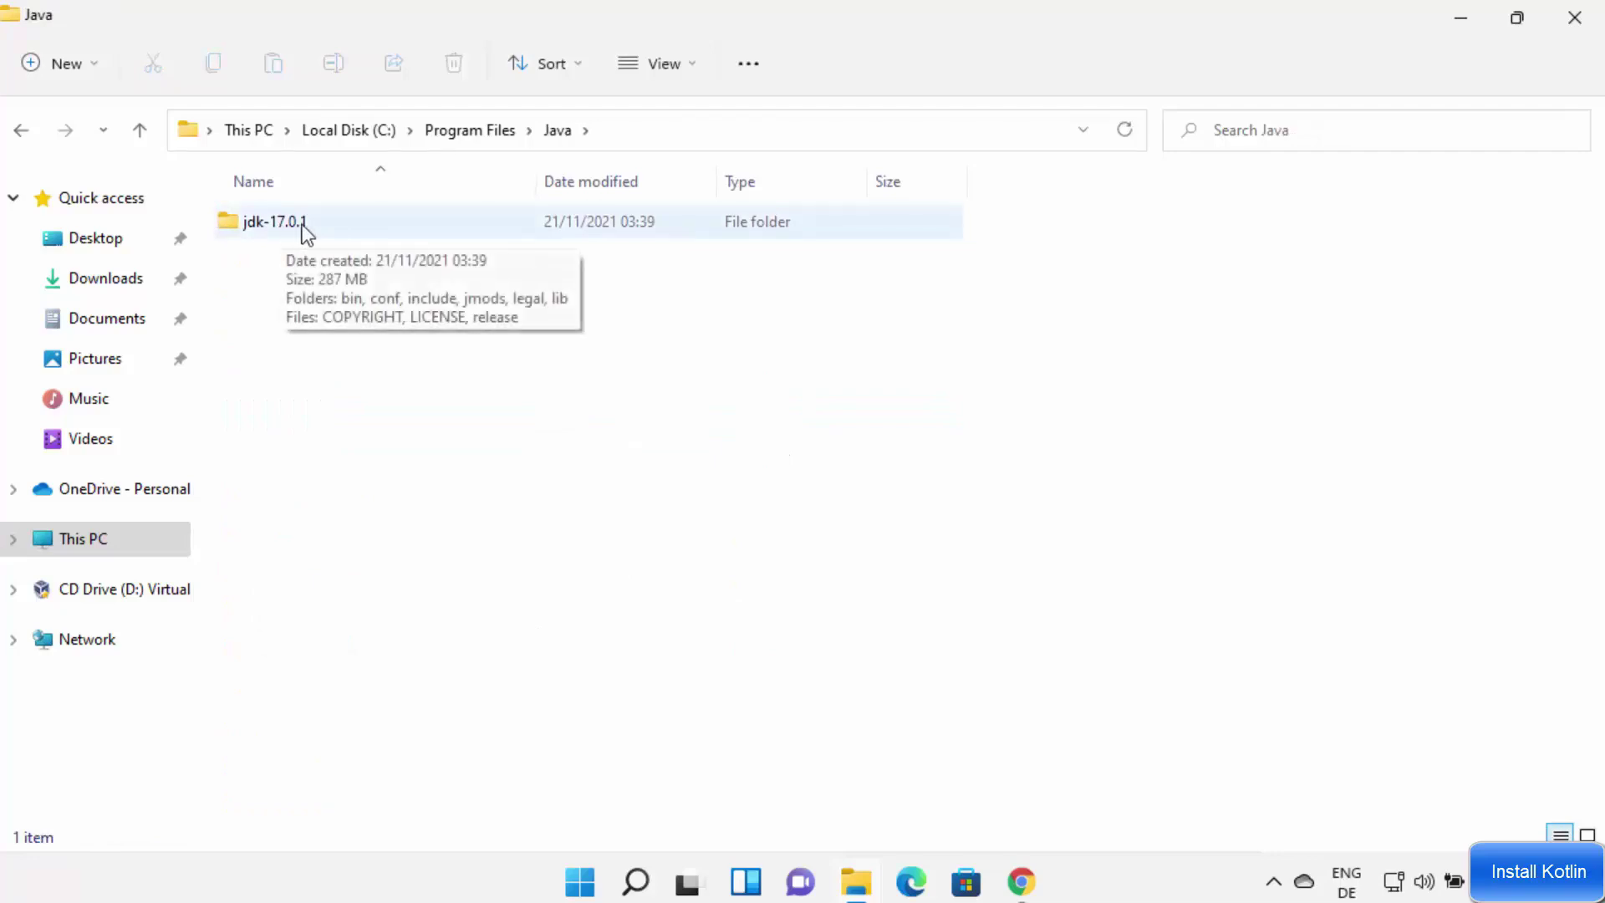
pyautogui.click(280, 227)
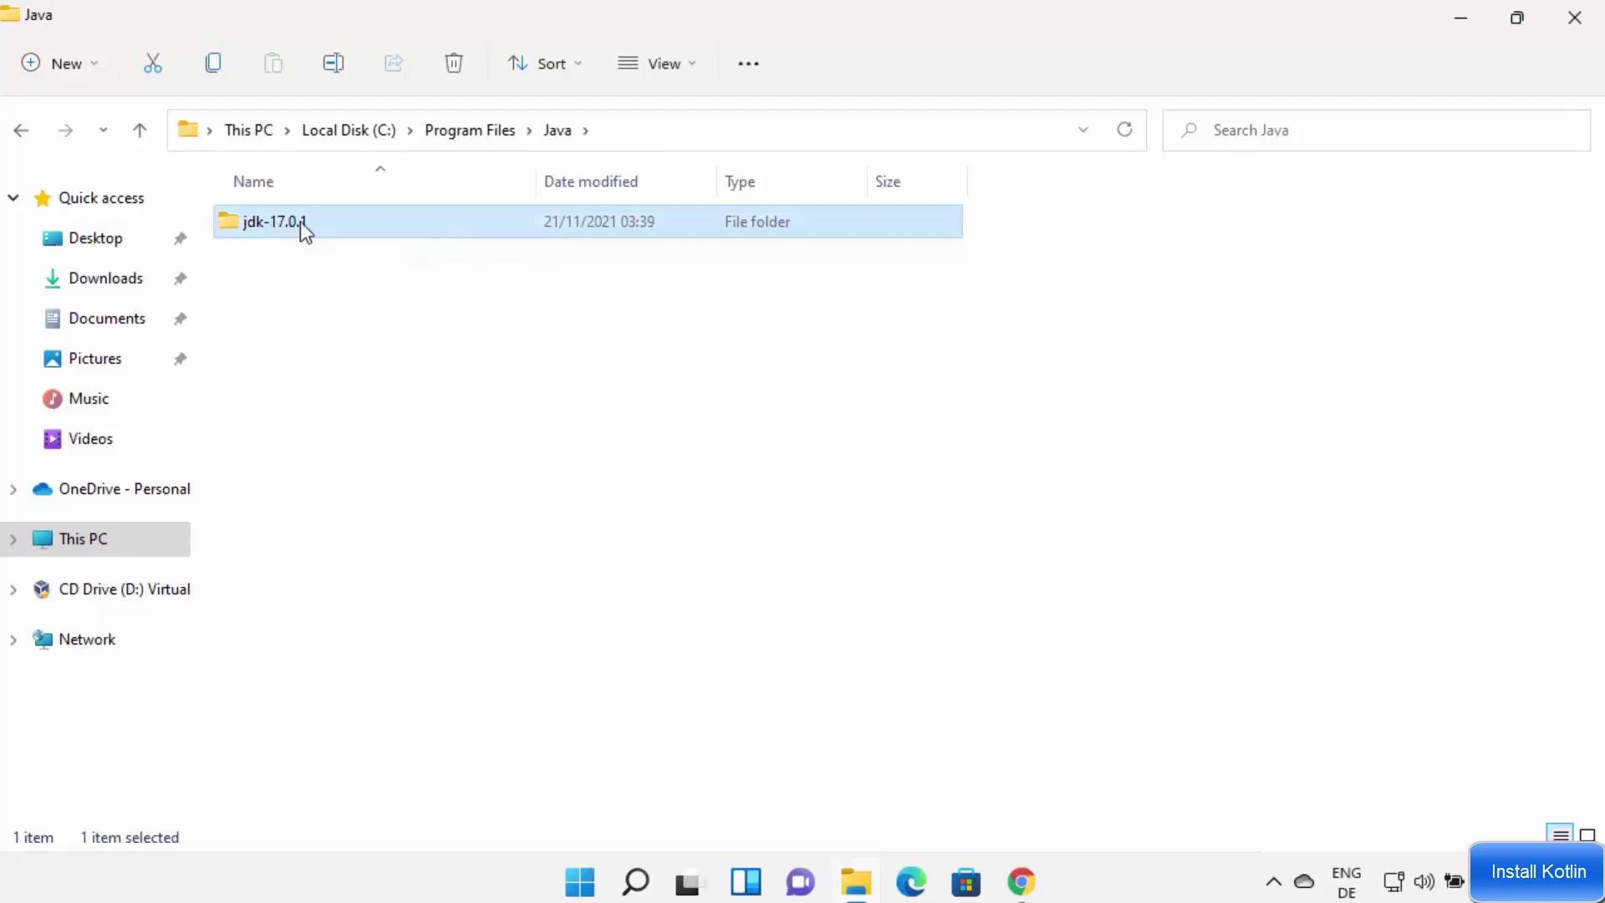
pyautogui.doubleClick(299, 222)
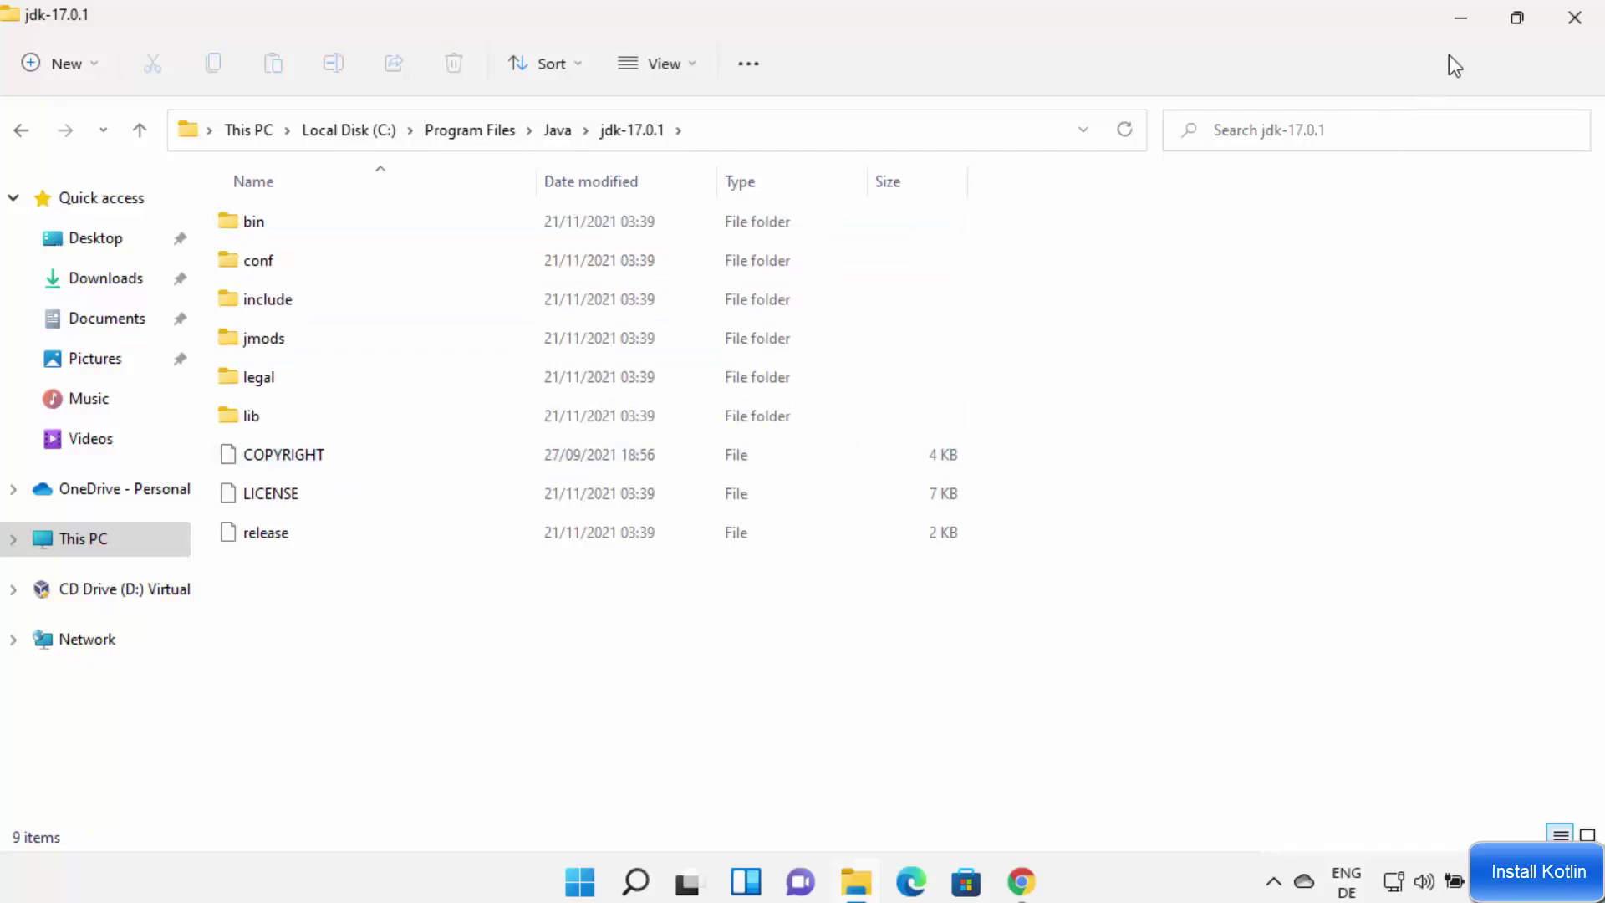
pyautogui.click(1461, 17)
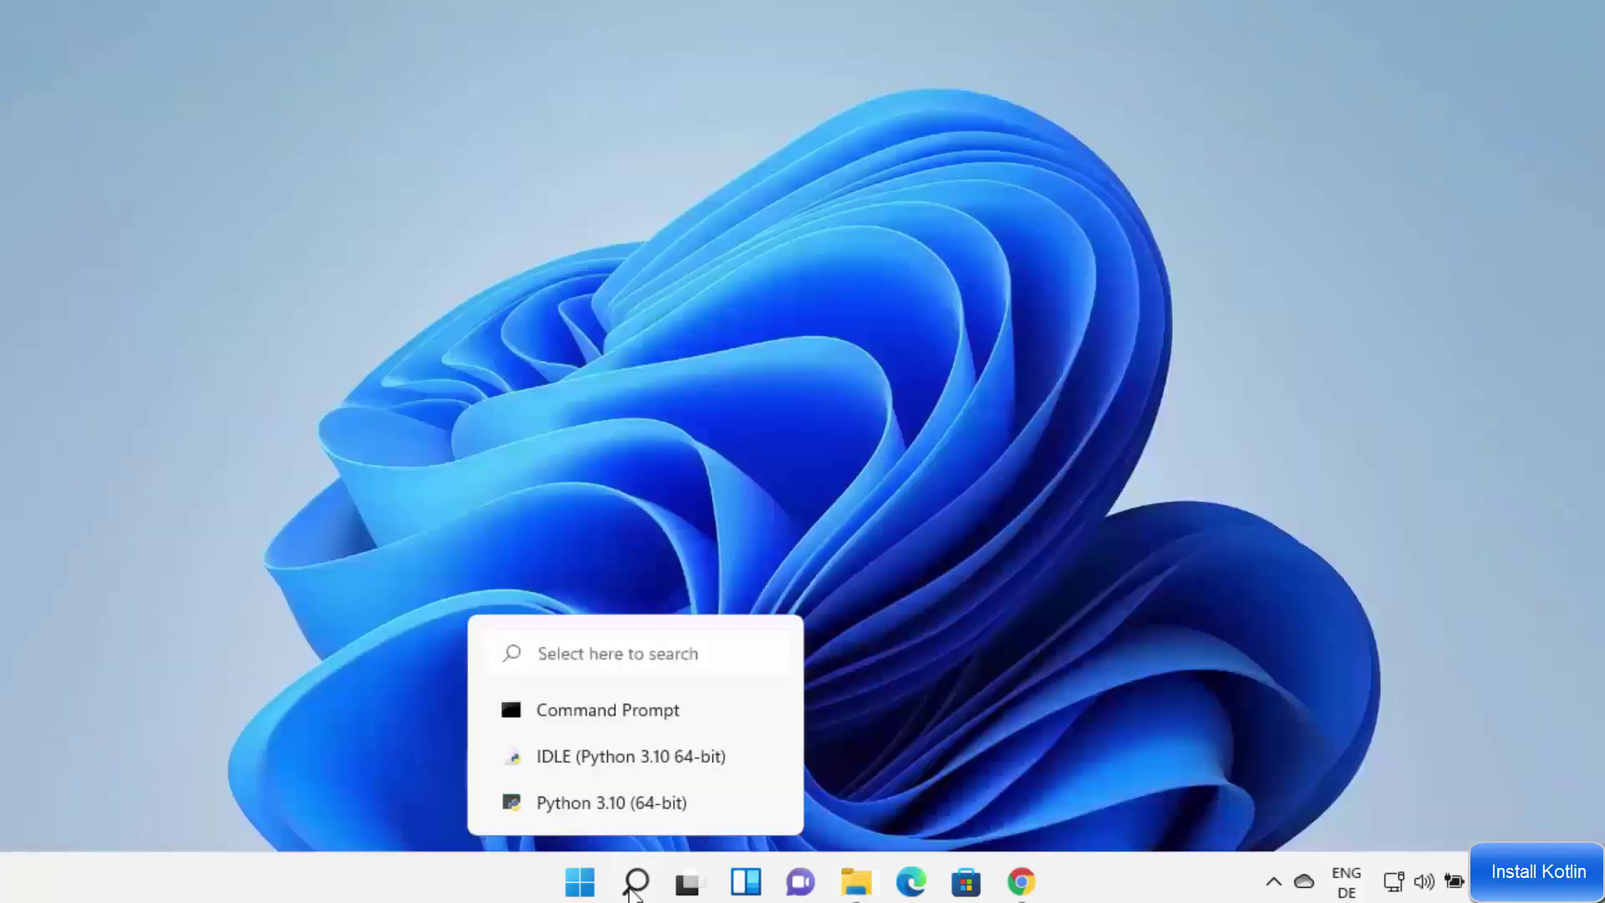
# Search Windows for "edit env" and open the environment variables editor for the account
pyautogui.click(635, 882)
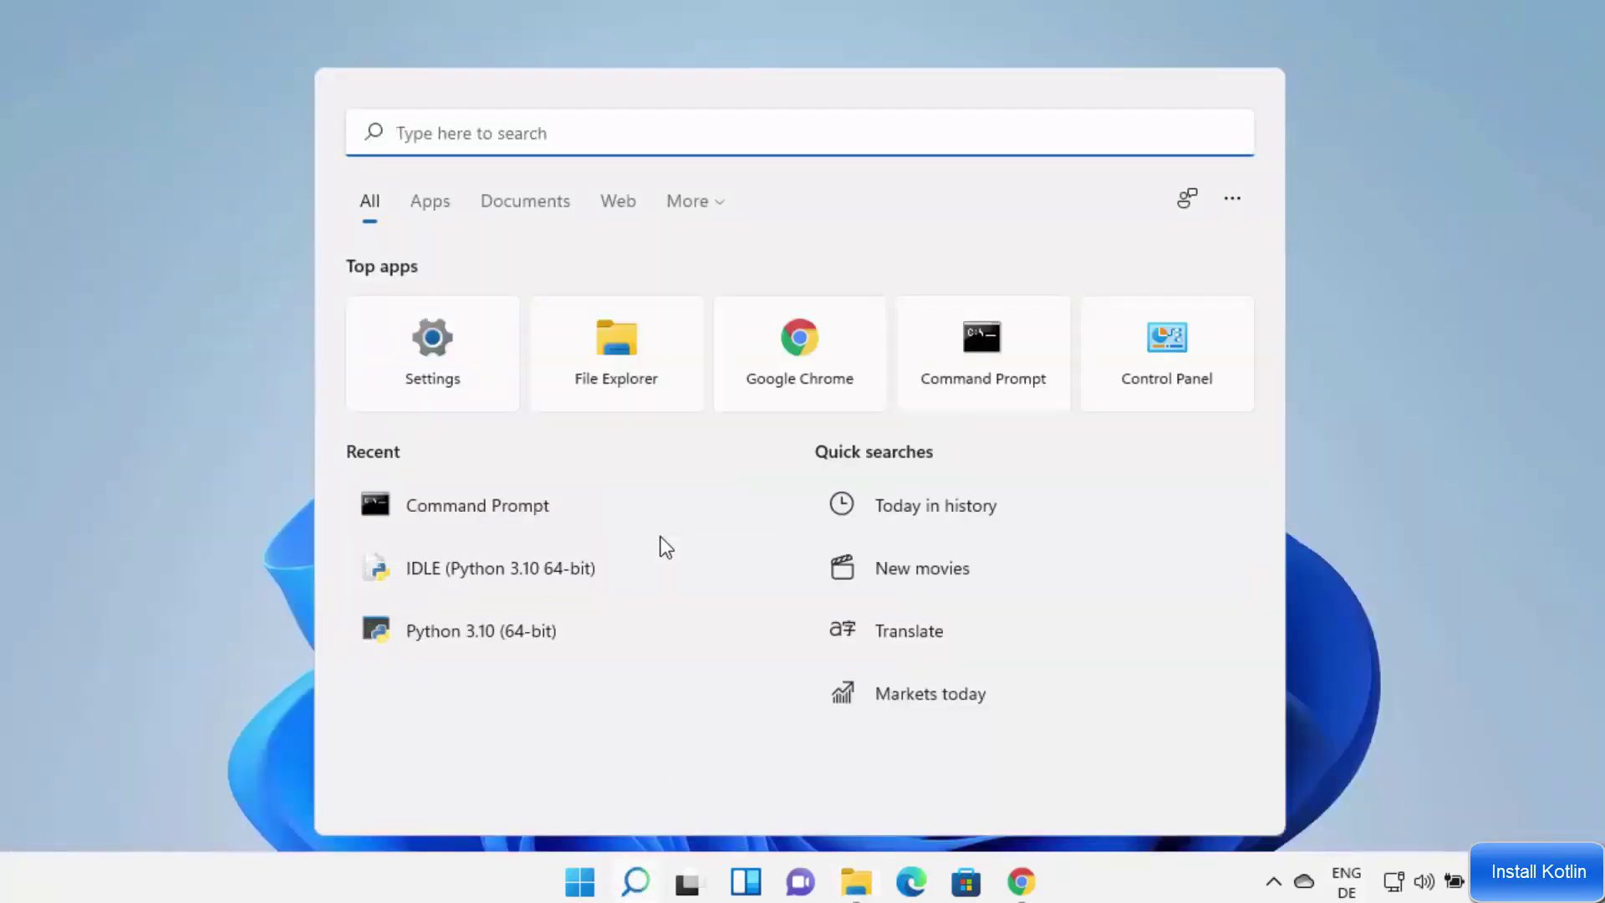
pyautogui.write('ed')
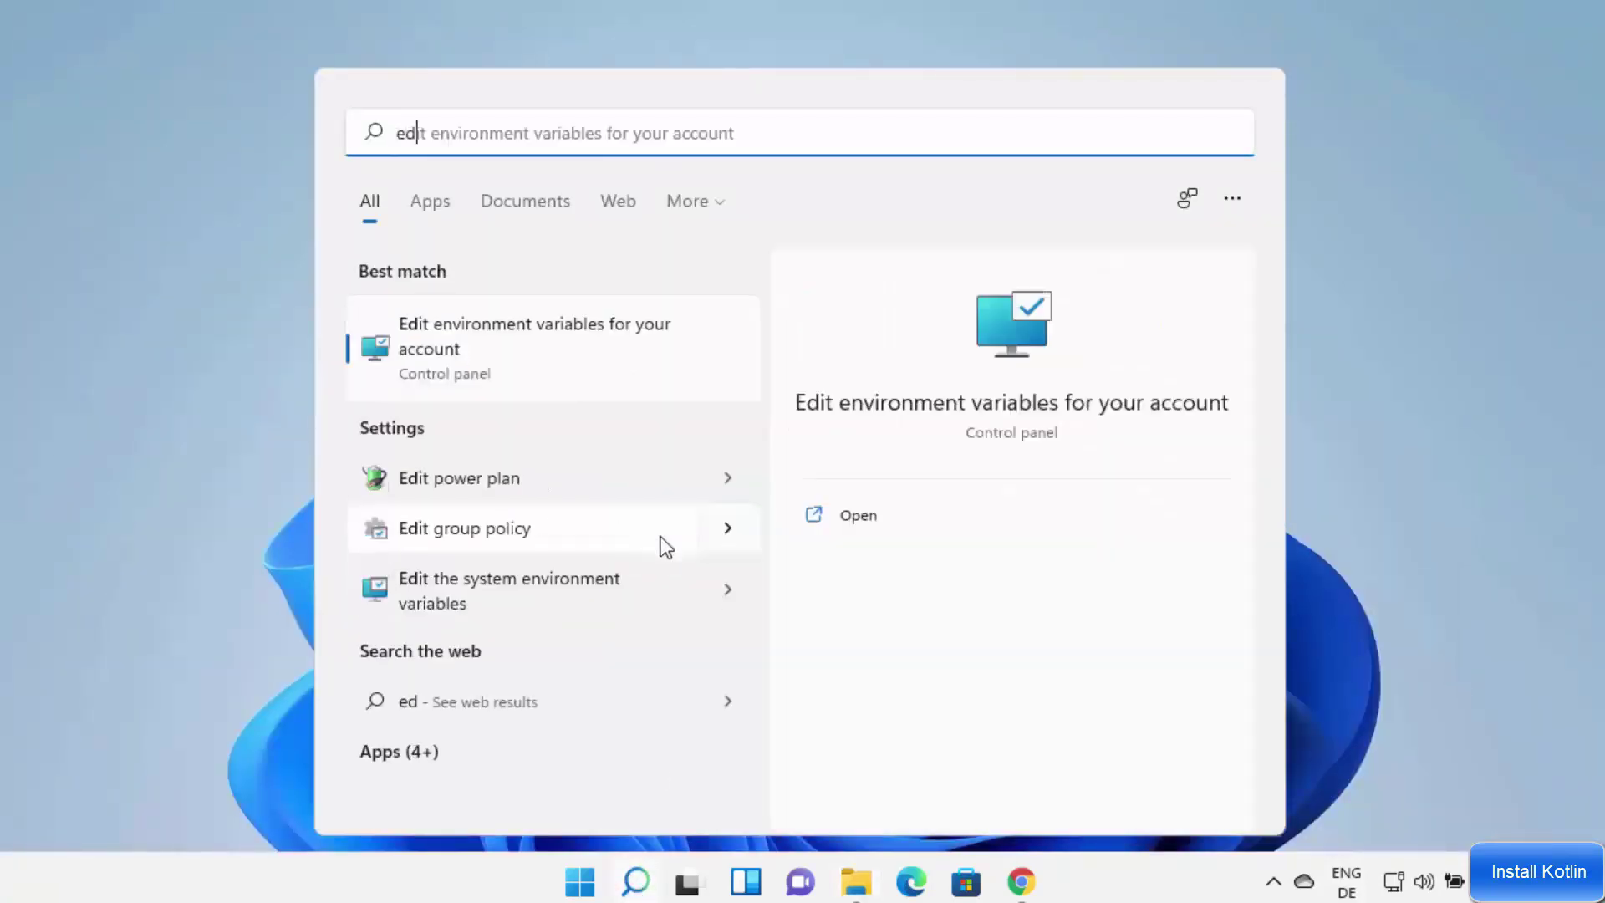
pyautogui.write('it env')
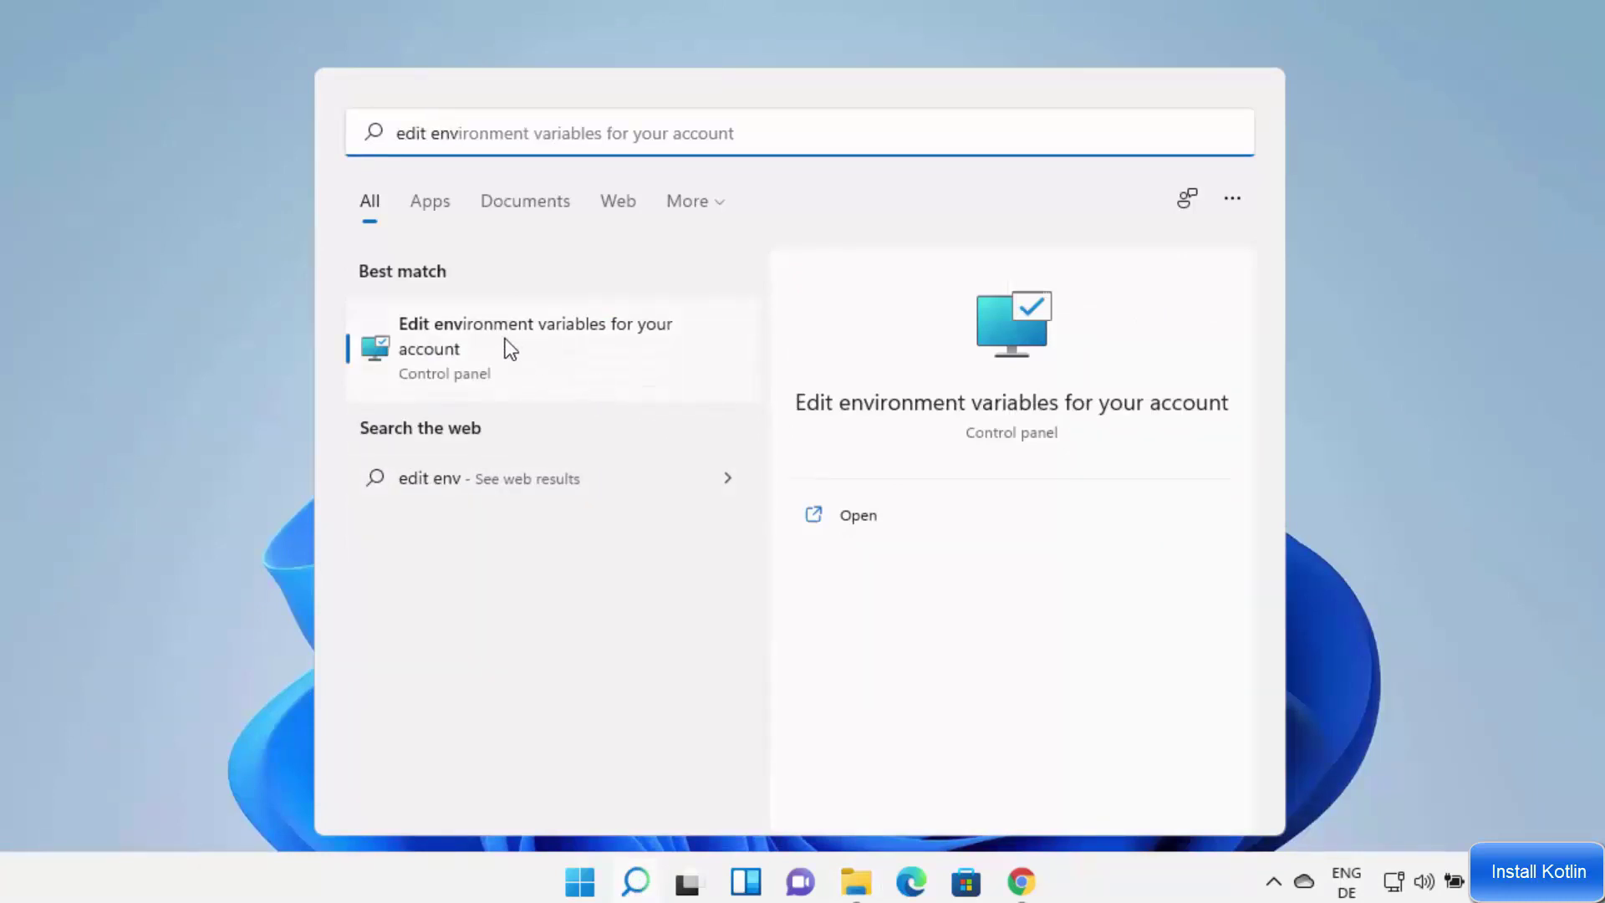
pyautogui.click(588, 338)
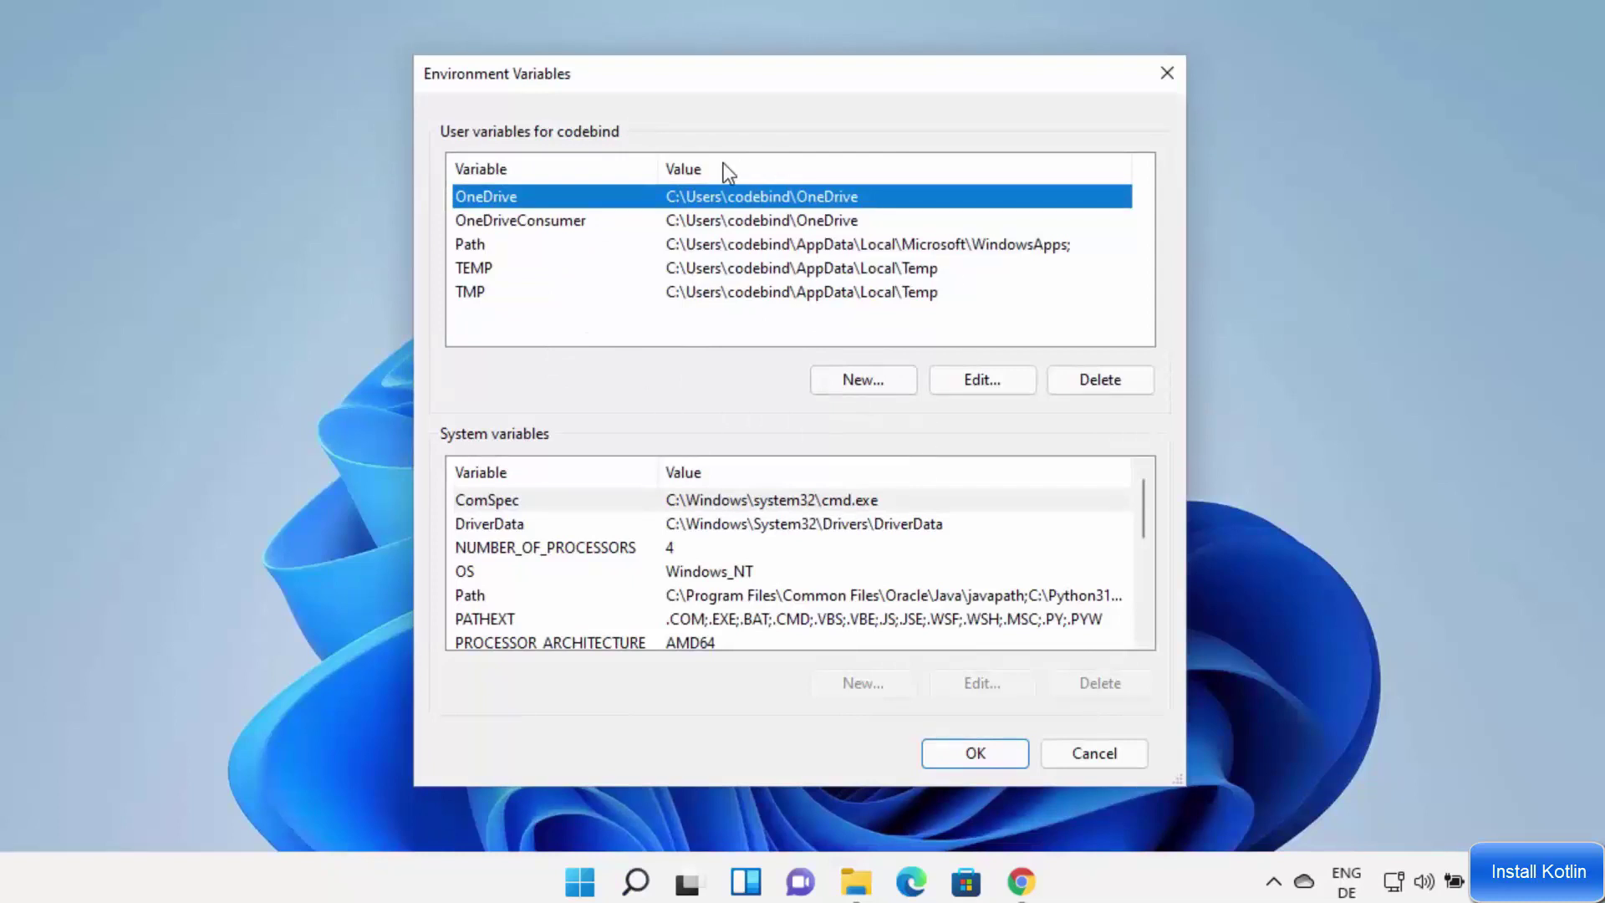
# Search Windows for "con" and open Control Panel with its items viewed by category
pyautogui.click(639, 879)
pyautogui.write('con')
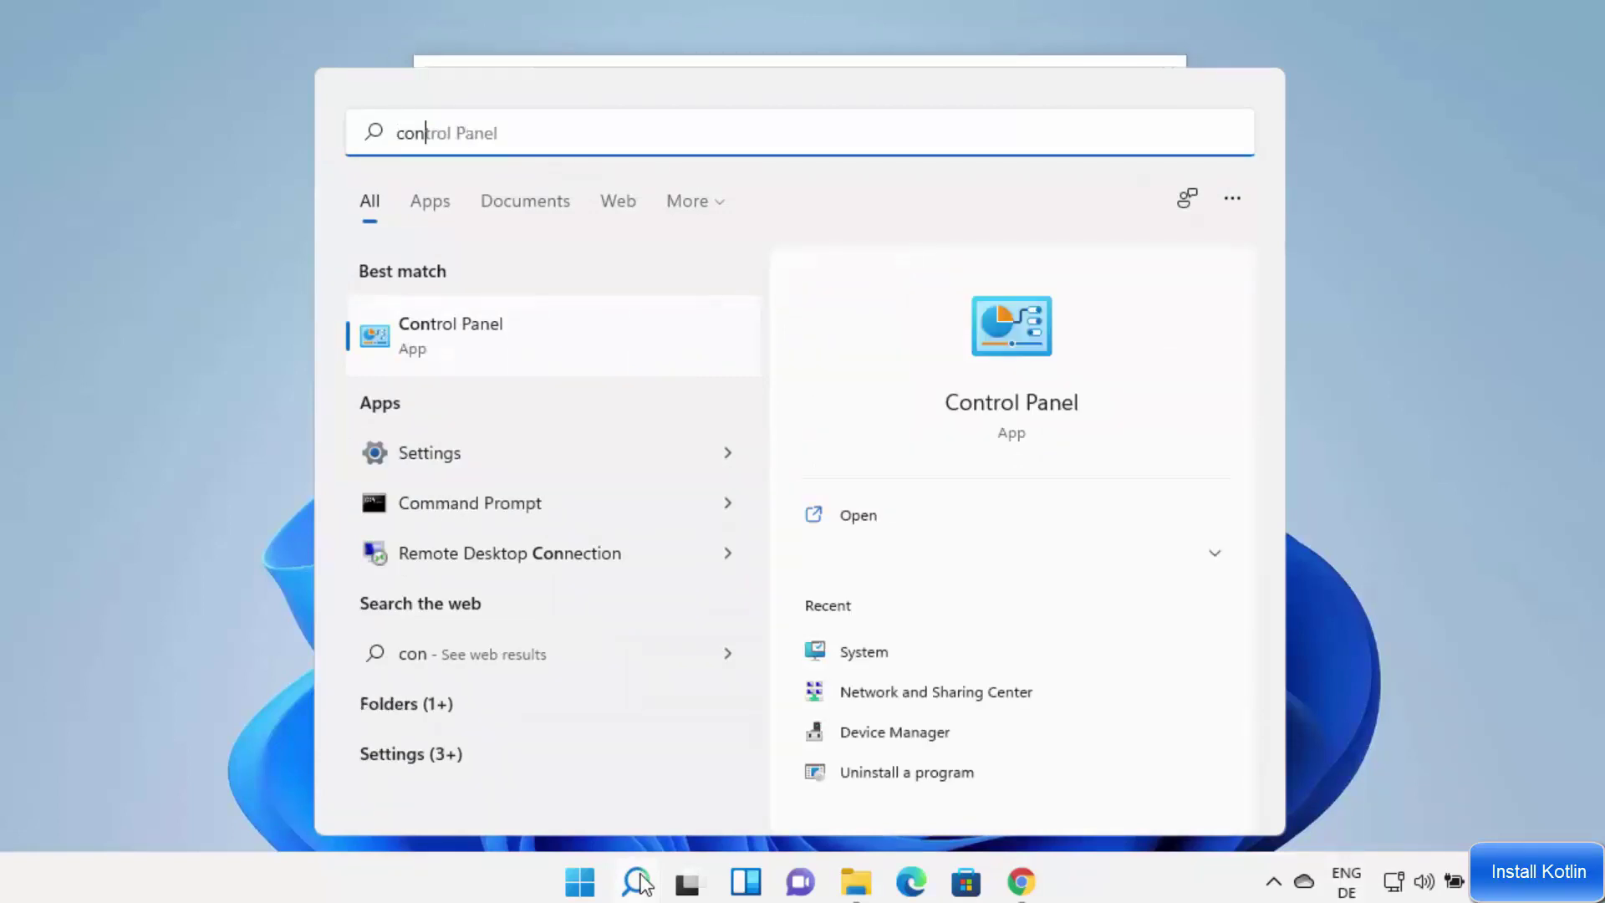
pyautogui.click(573, 350)
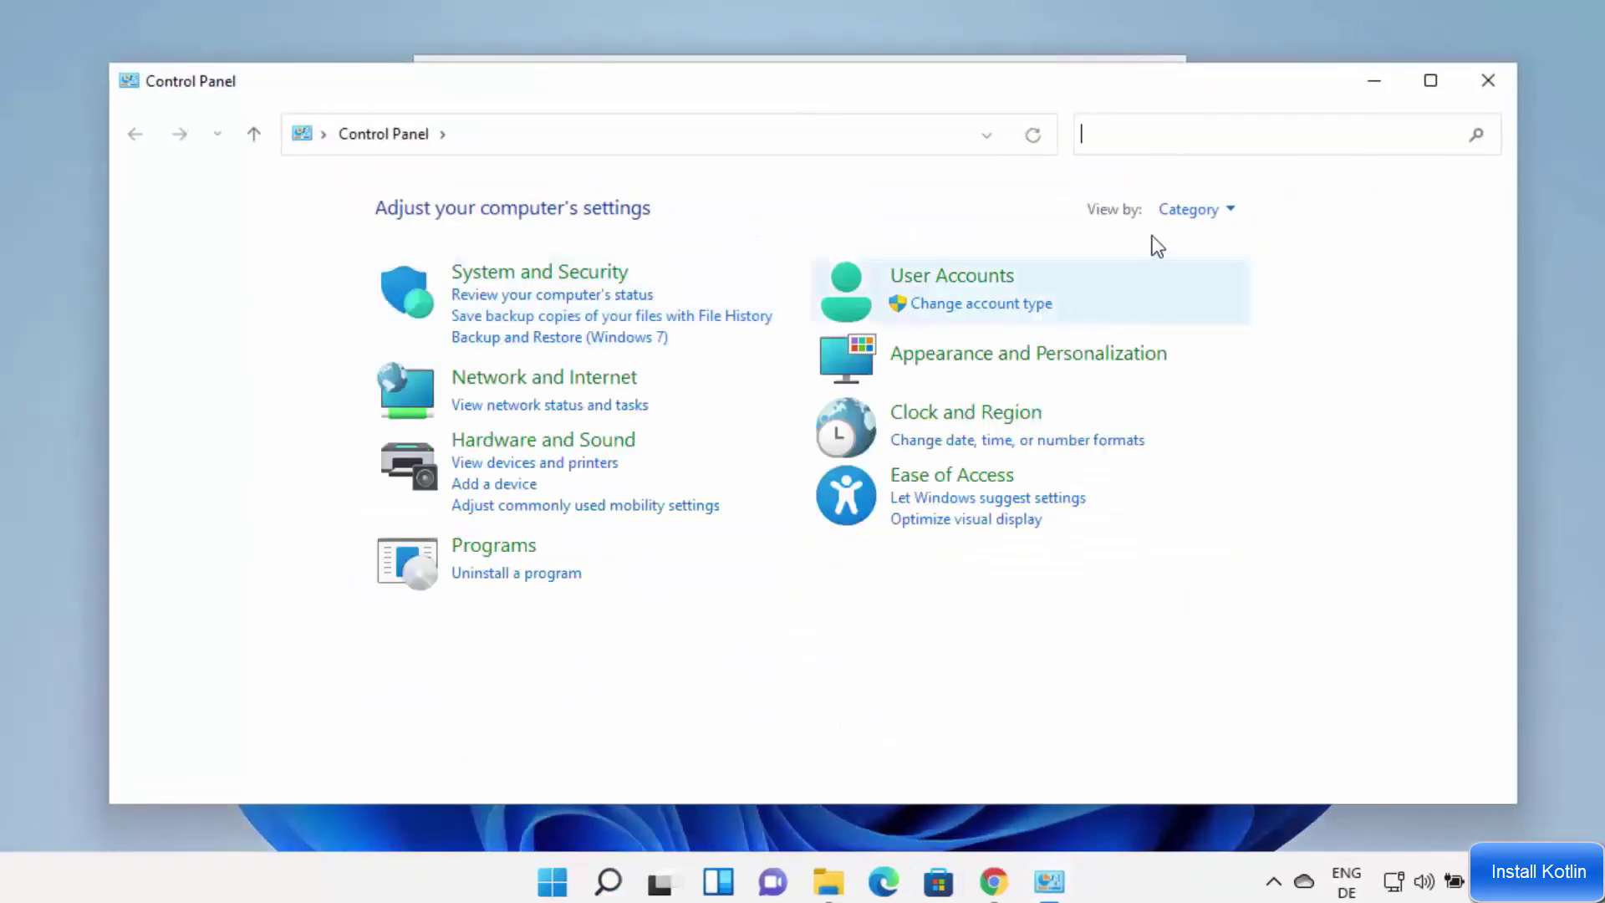
pyautogui.click(1188, 211)
pyautogui.click(1203, 241)
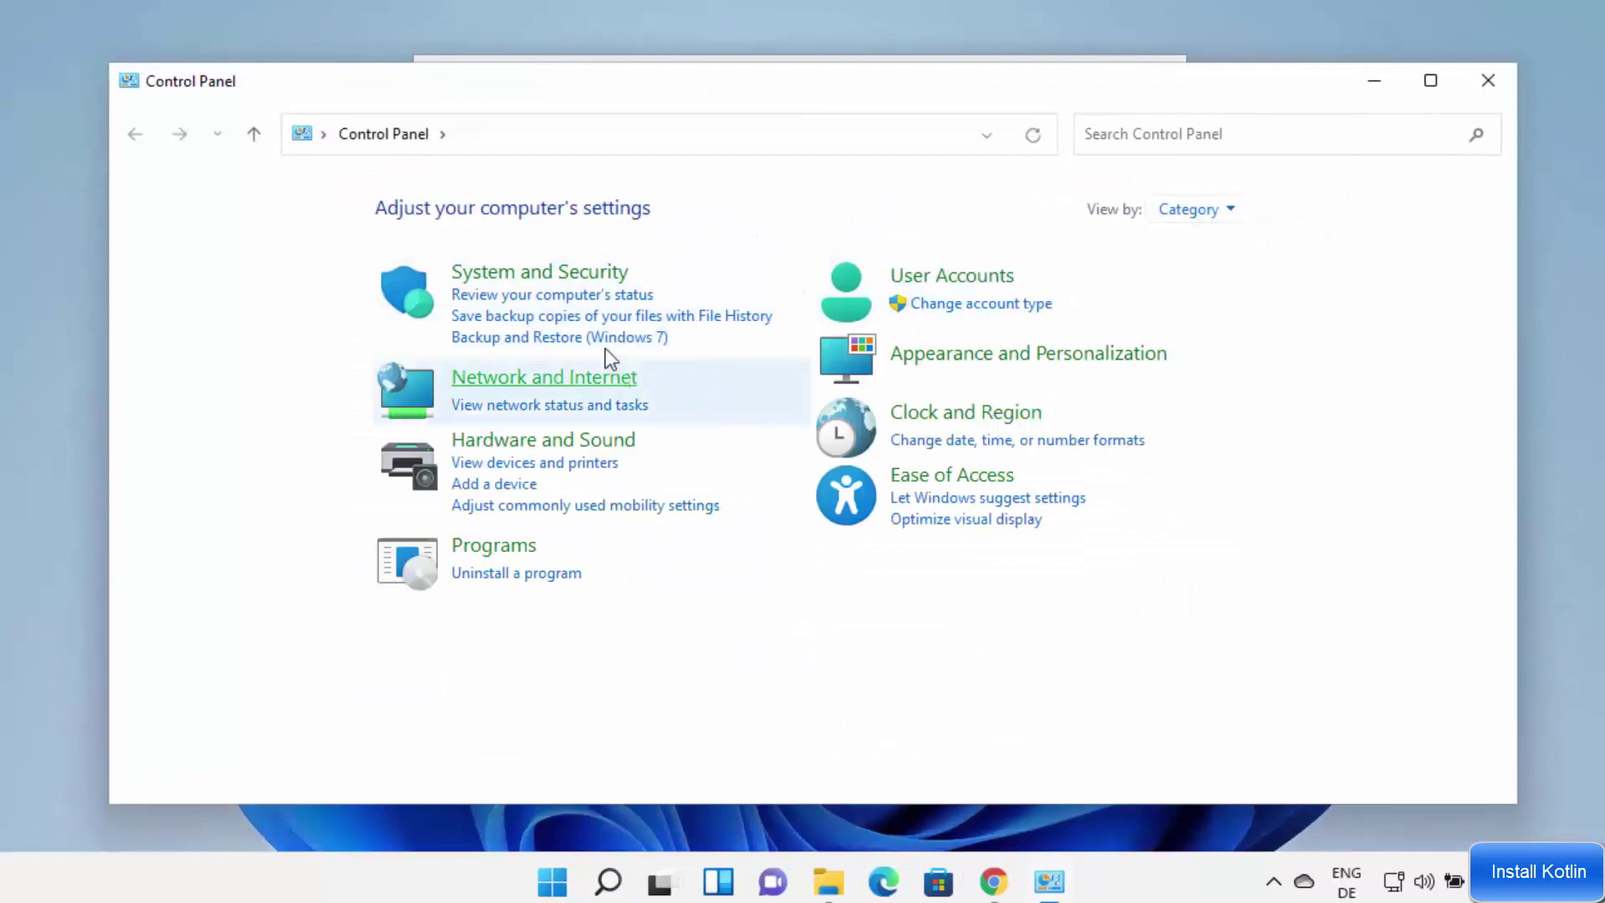
# Open the Environment Variables dialog through System and Security, System and the advanced system settings
pyautogui.click(575, 278)
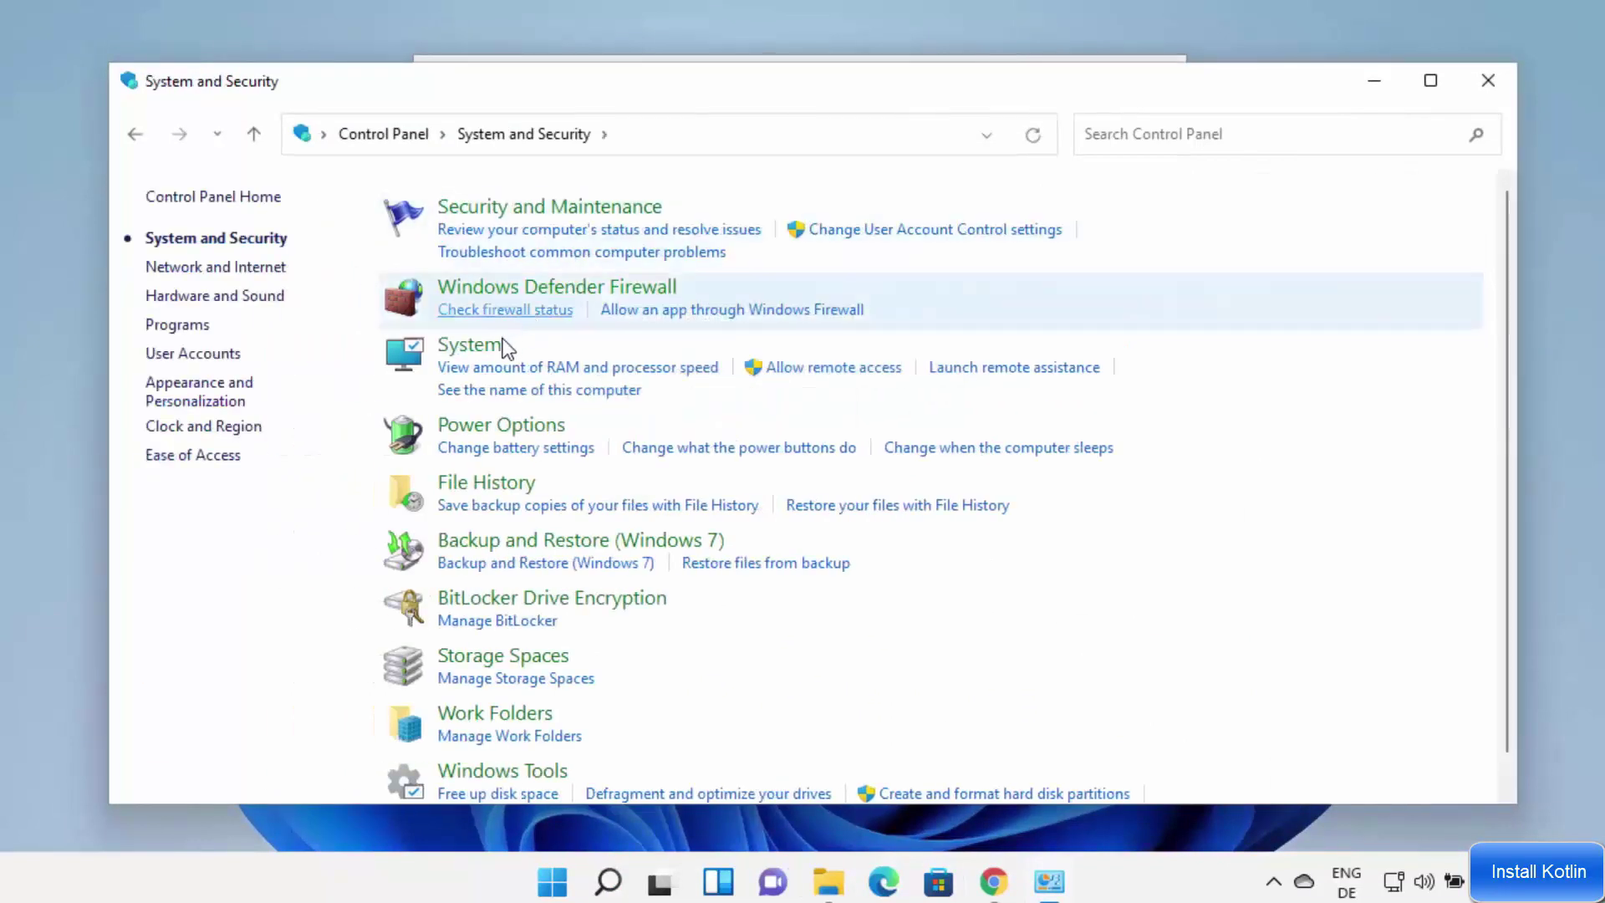
pyautogui.click(487, 347)
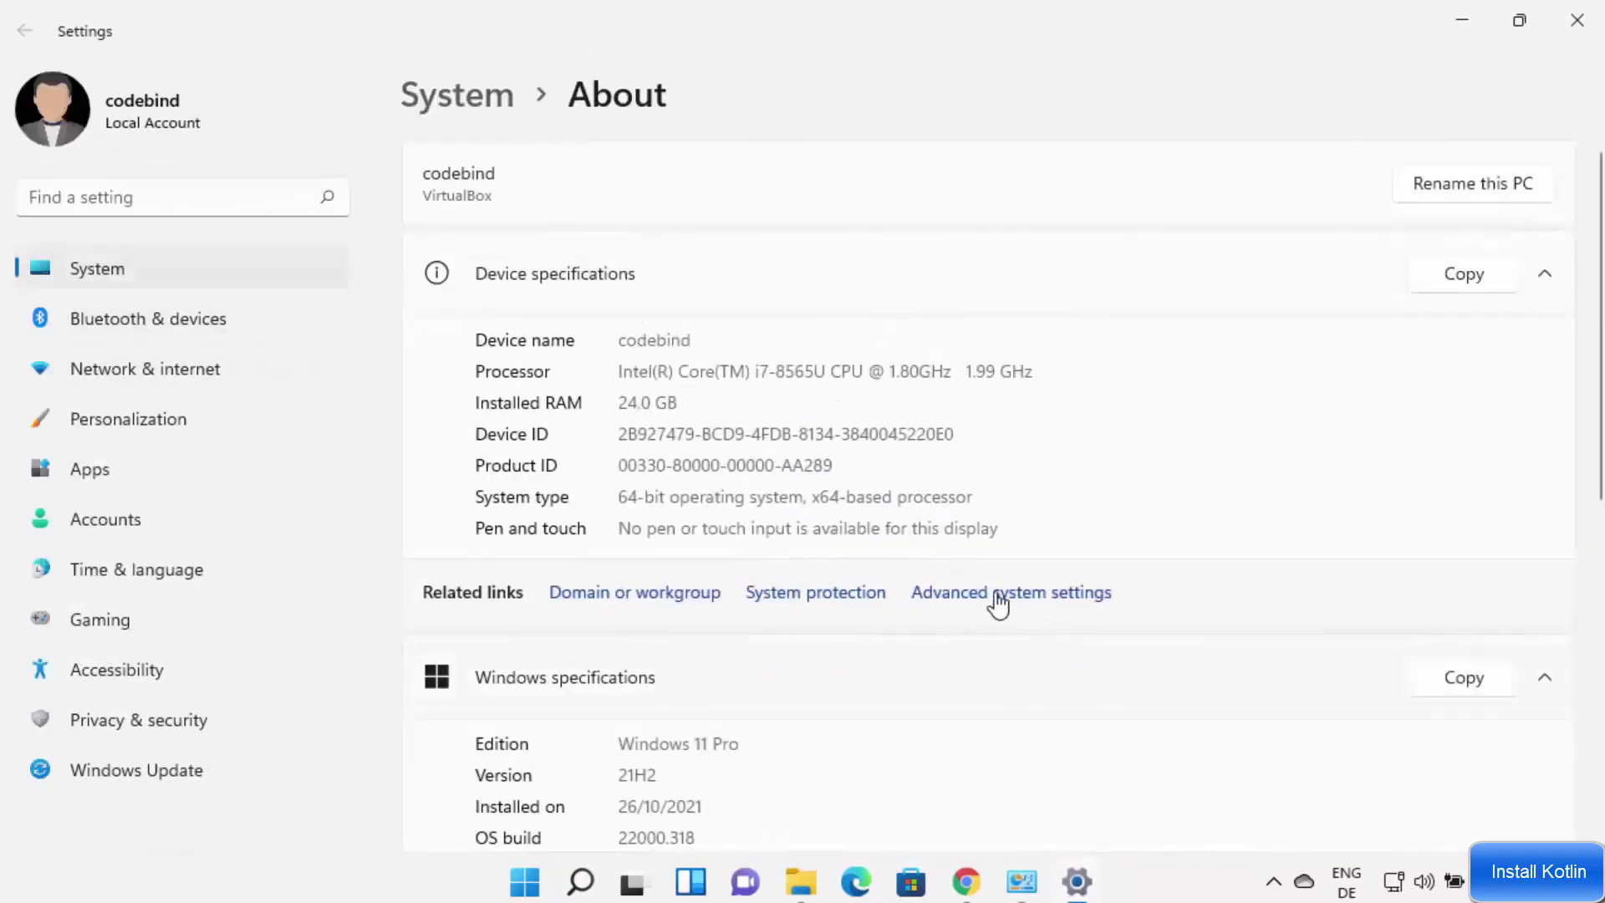
pyautogui.click(1037, 593)
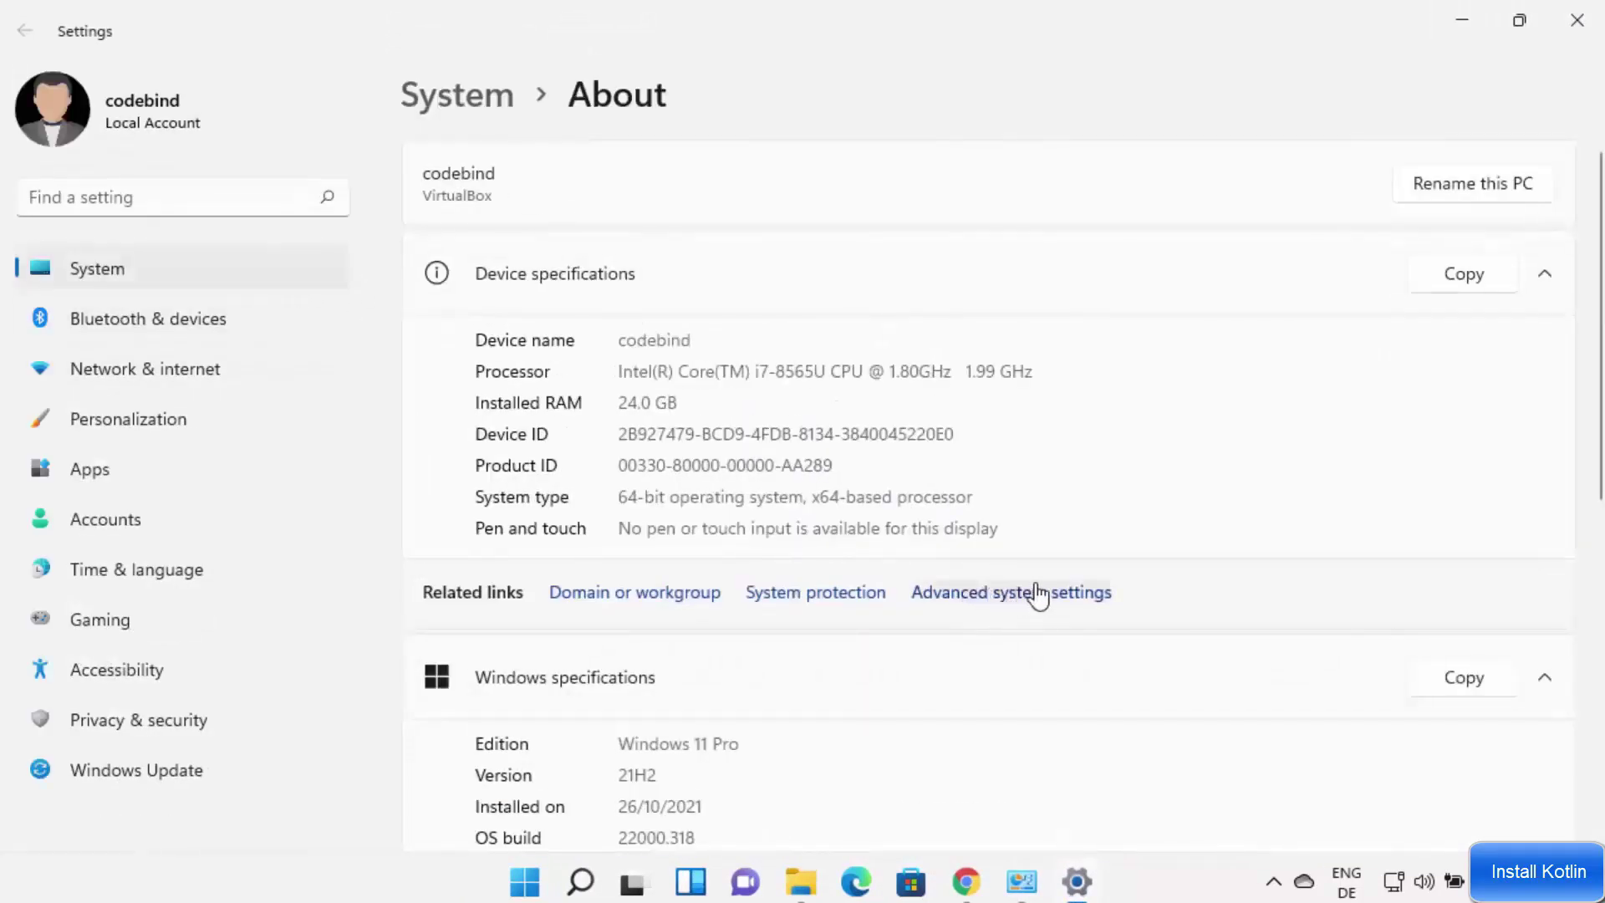
pyautogui.click(543, 622)
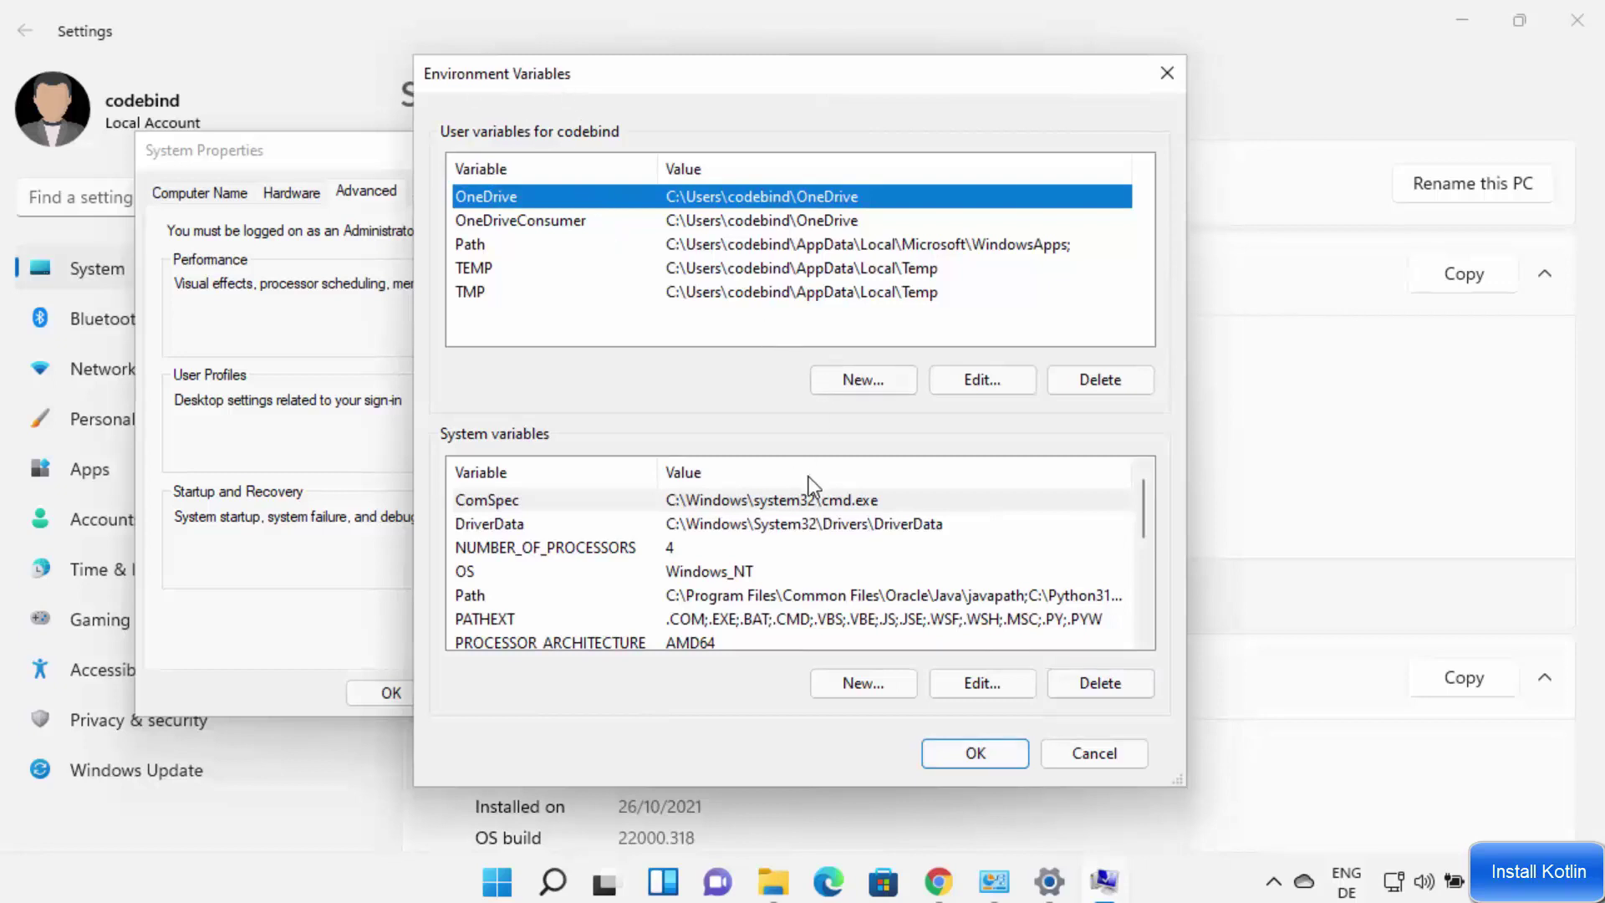
# Open the Path system variable for editing
pyautogui.click(544, 595)
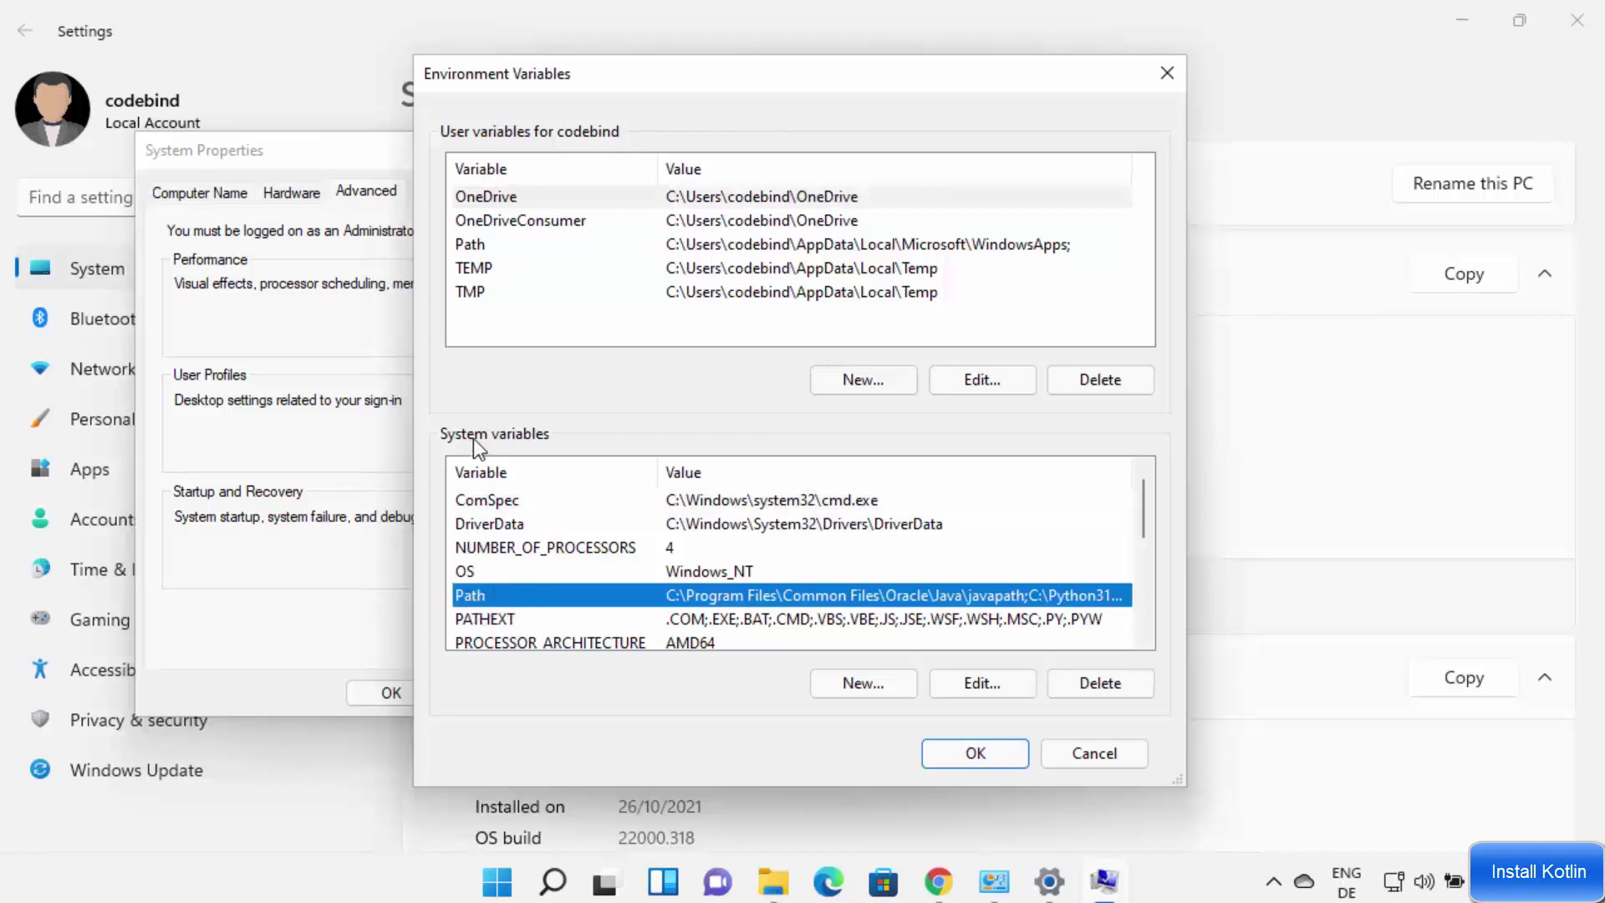
pyautogui.click(964, 680)
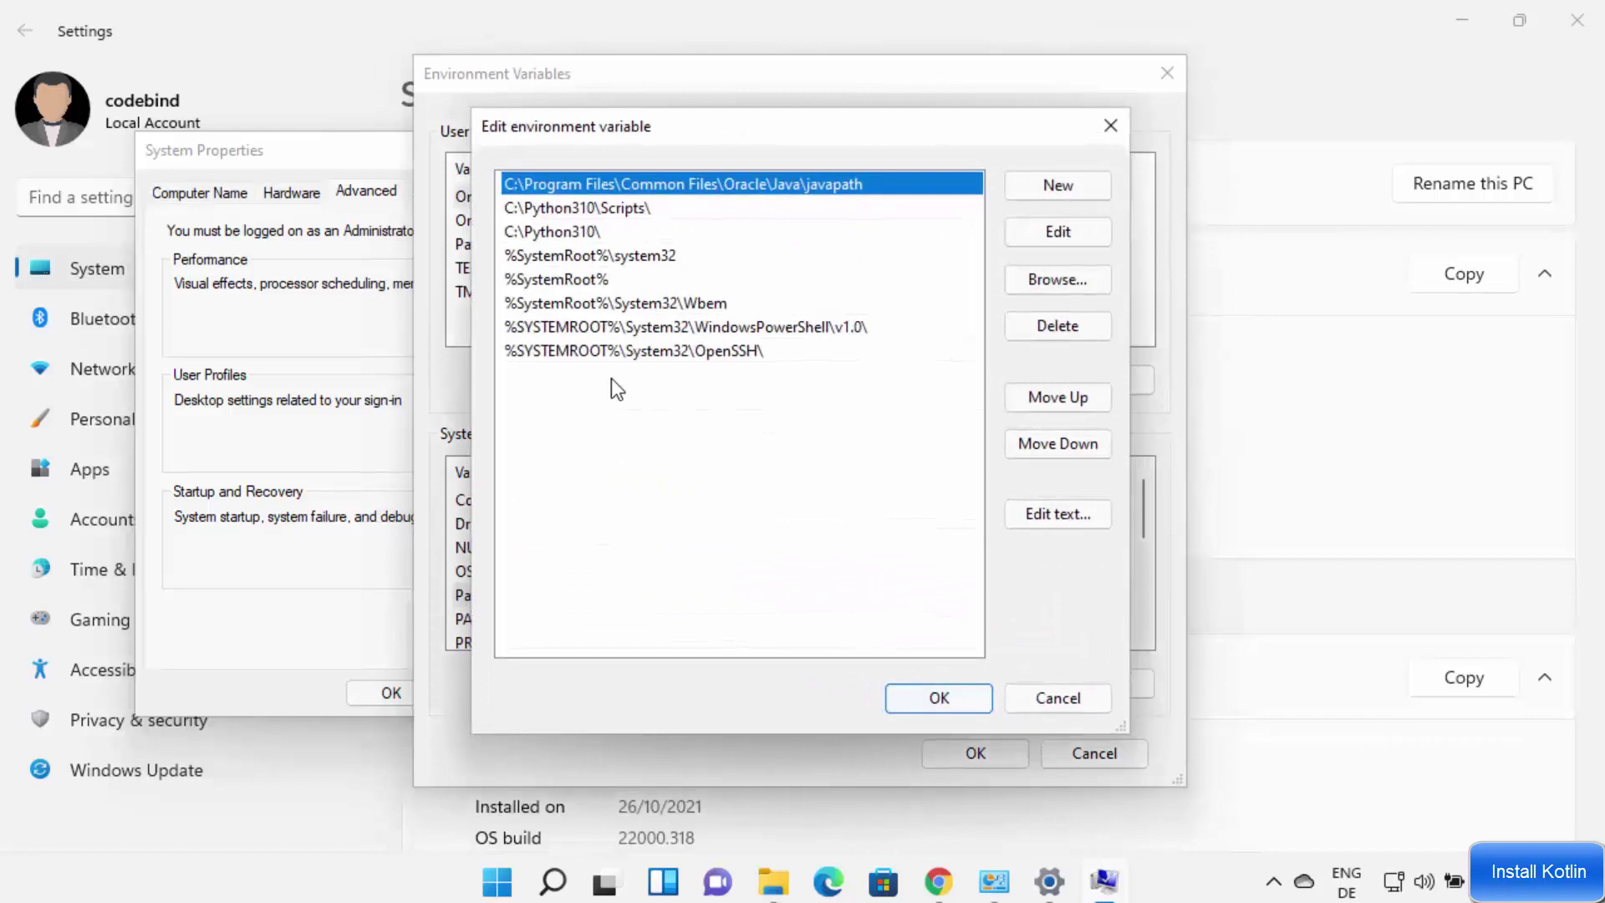
pyautogui.click(608, 385)
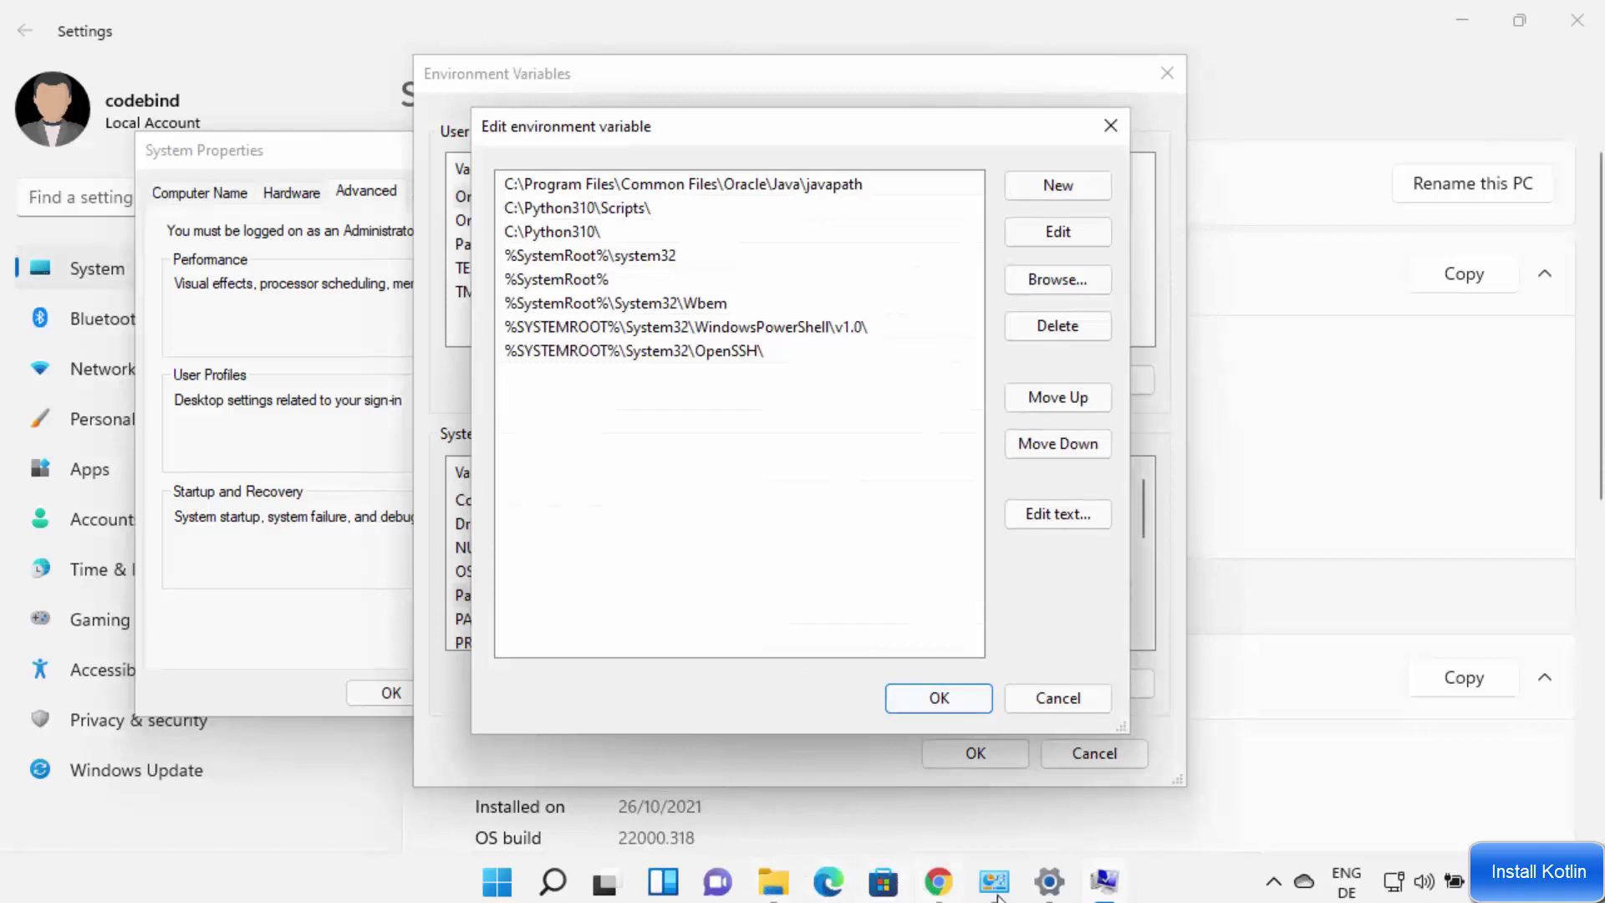
# Open the bin folder inside jdk-17.0.1 in File Explorer and copy its full path
pyautogui.click(781, 885)
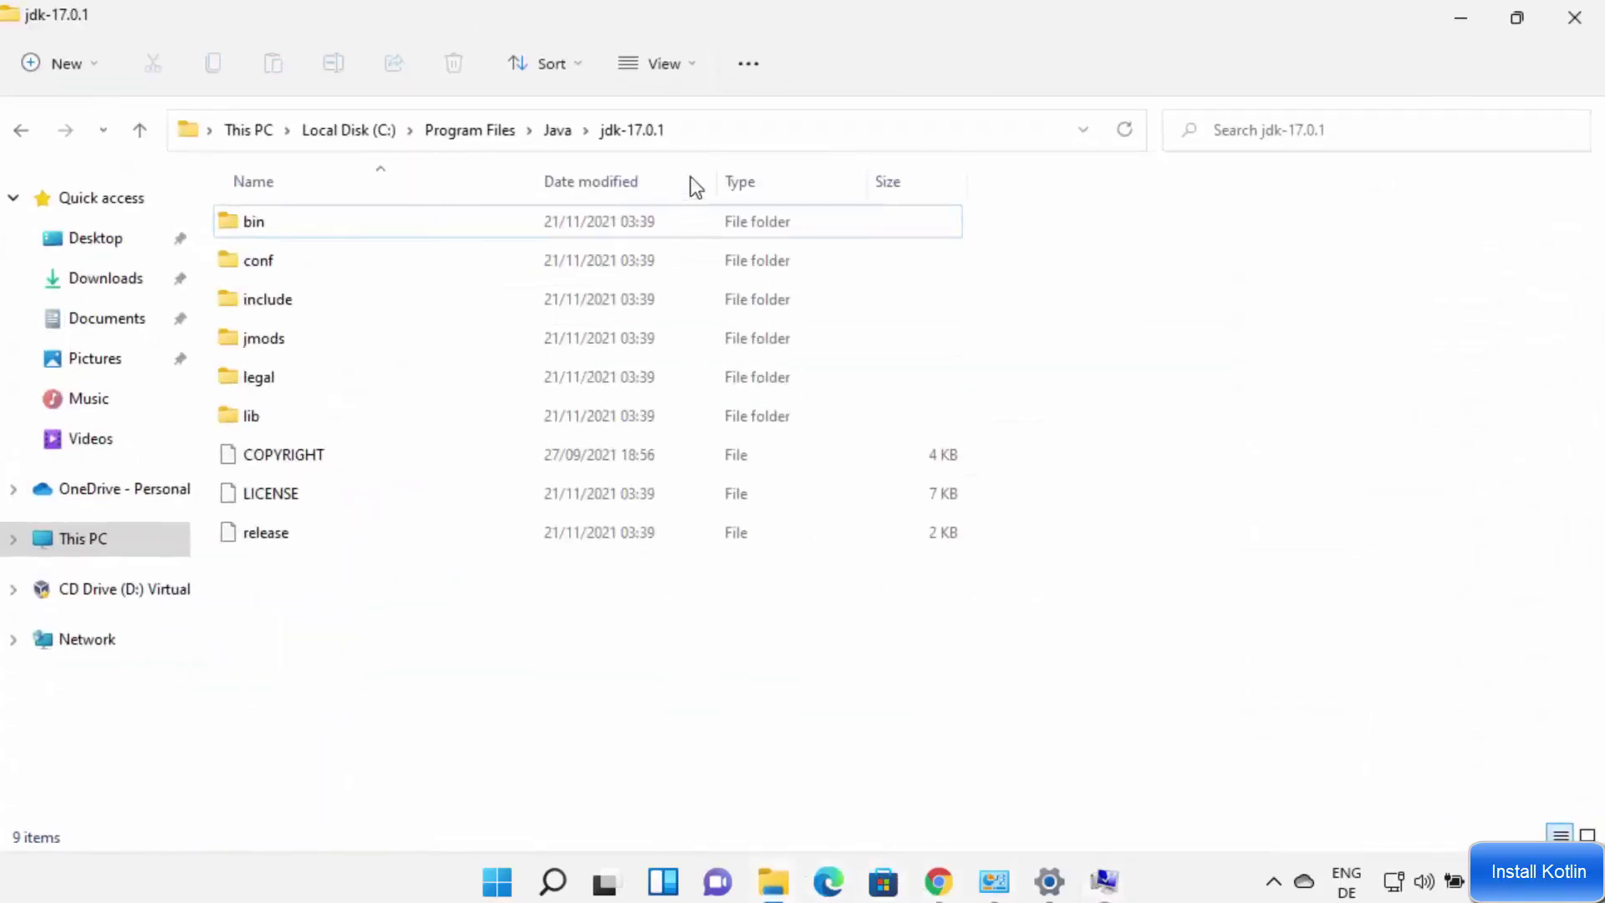
pyautogui.click(689, 130)
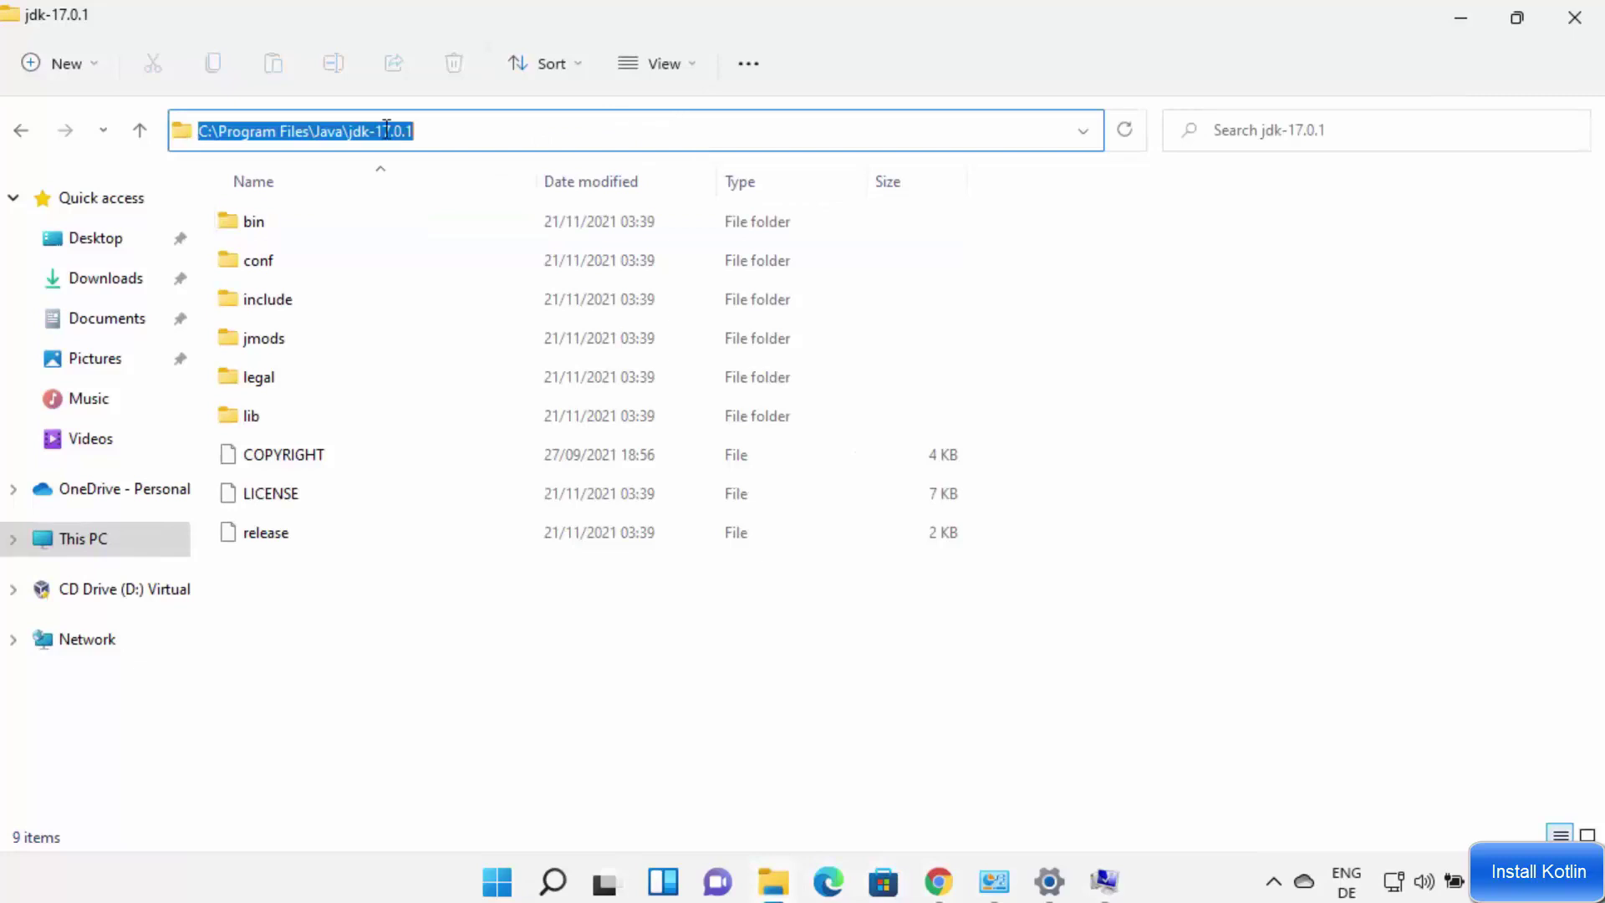
pyautogui.doubleClick(253, 221)
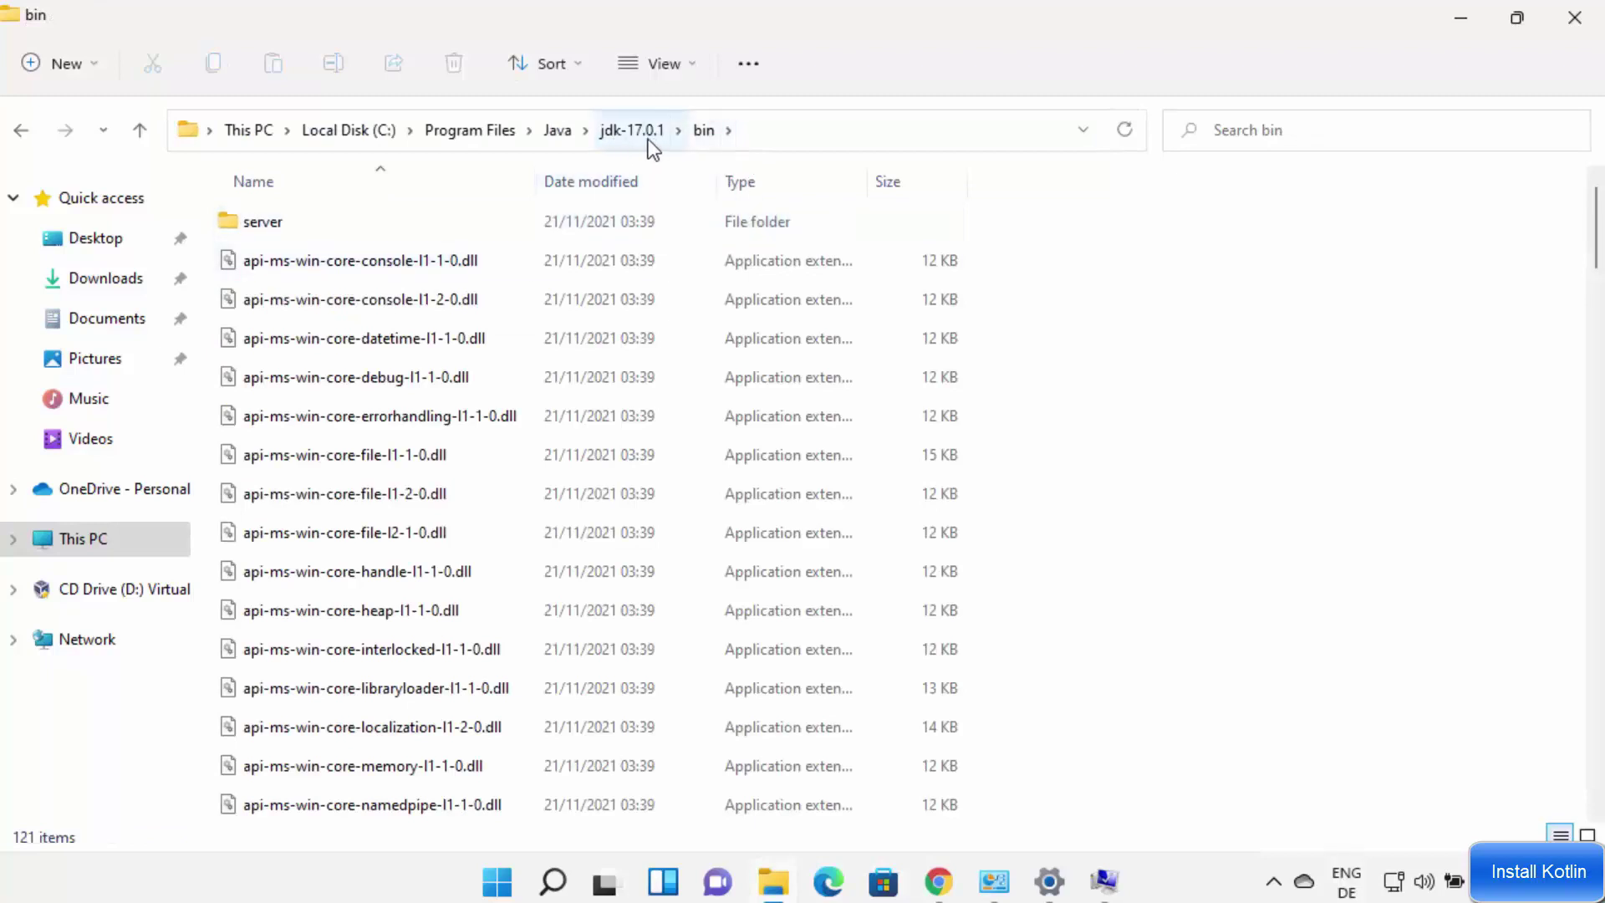
pyautogui.click(767, 135)
pyautogui.hotkey('ctrl', 'c')
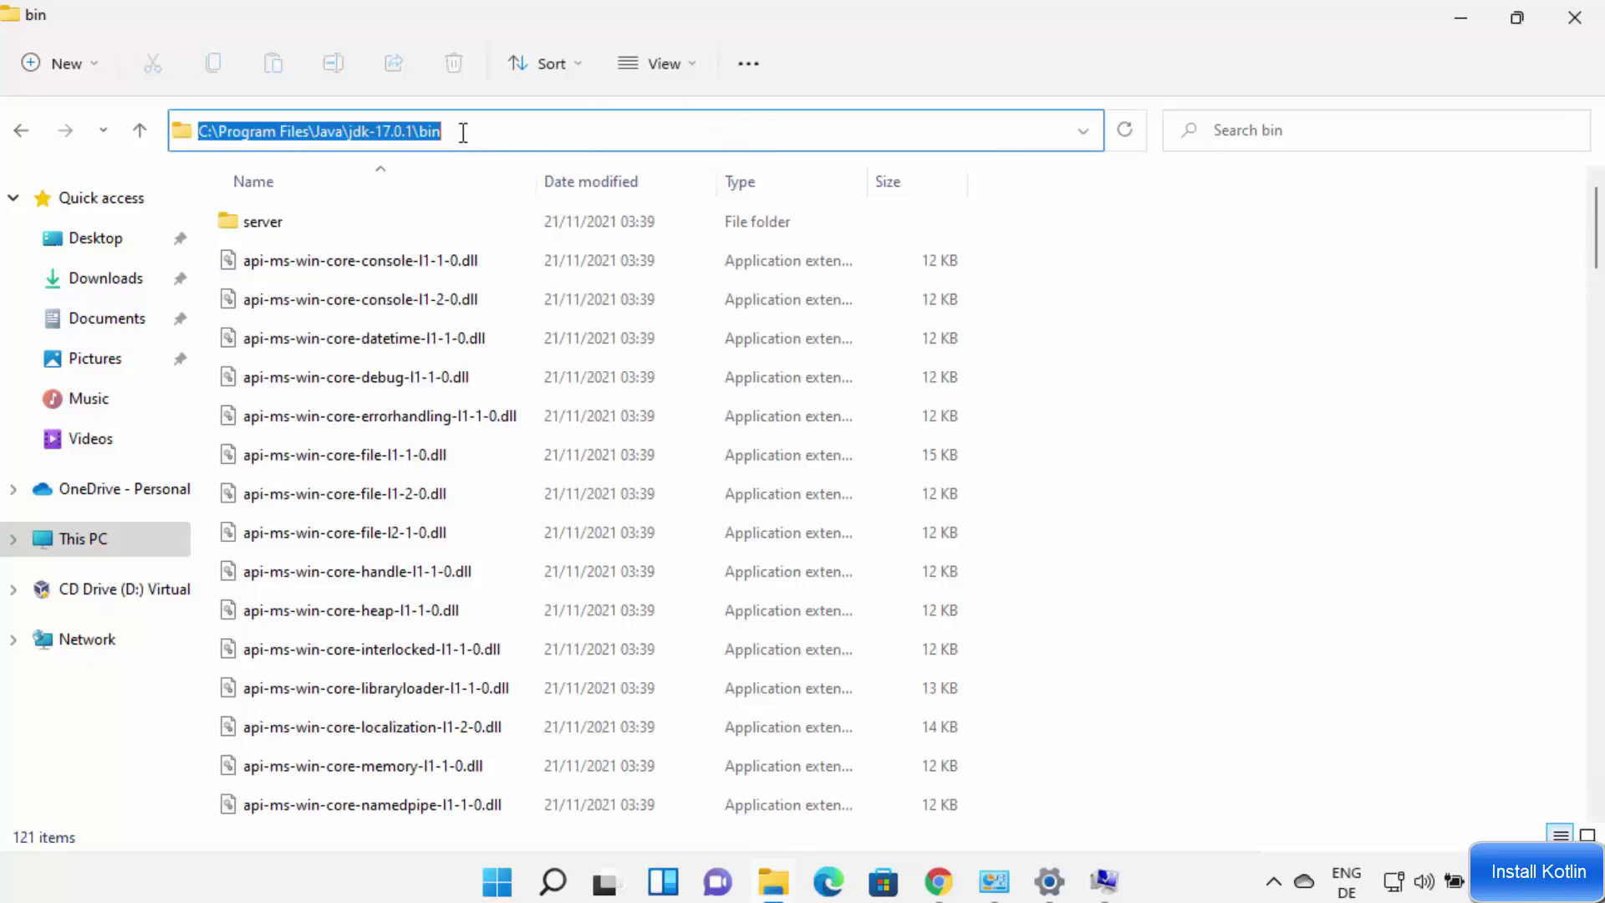
# Add C:\Program Files\Java\jdk-17.0.1\bin as a new entry in the Path system variable and confirm the edit
pyautogui.moveTo(1021, 880)
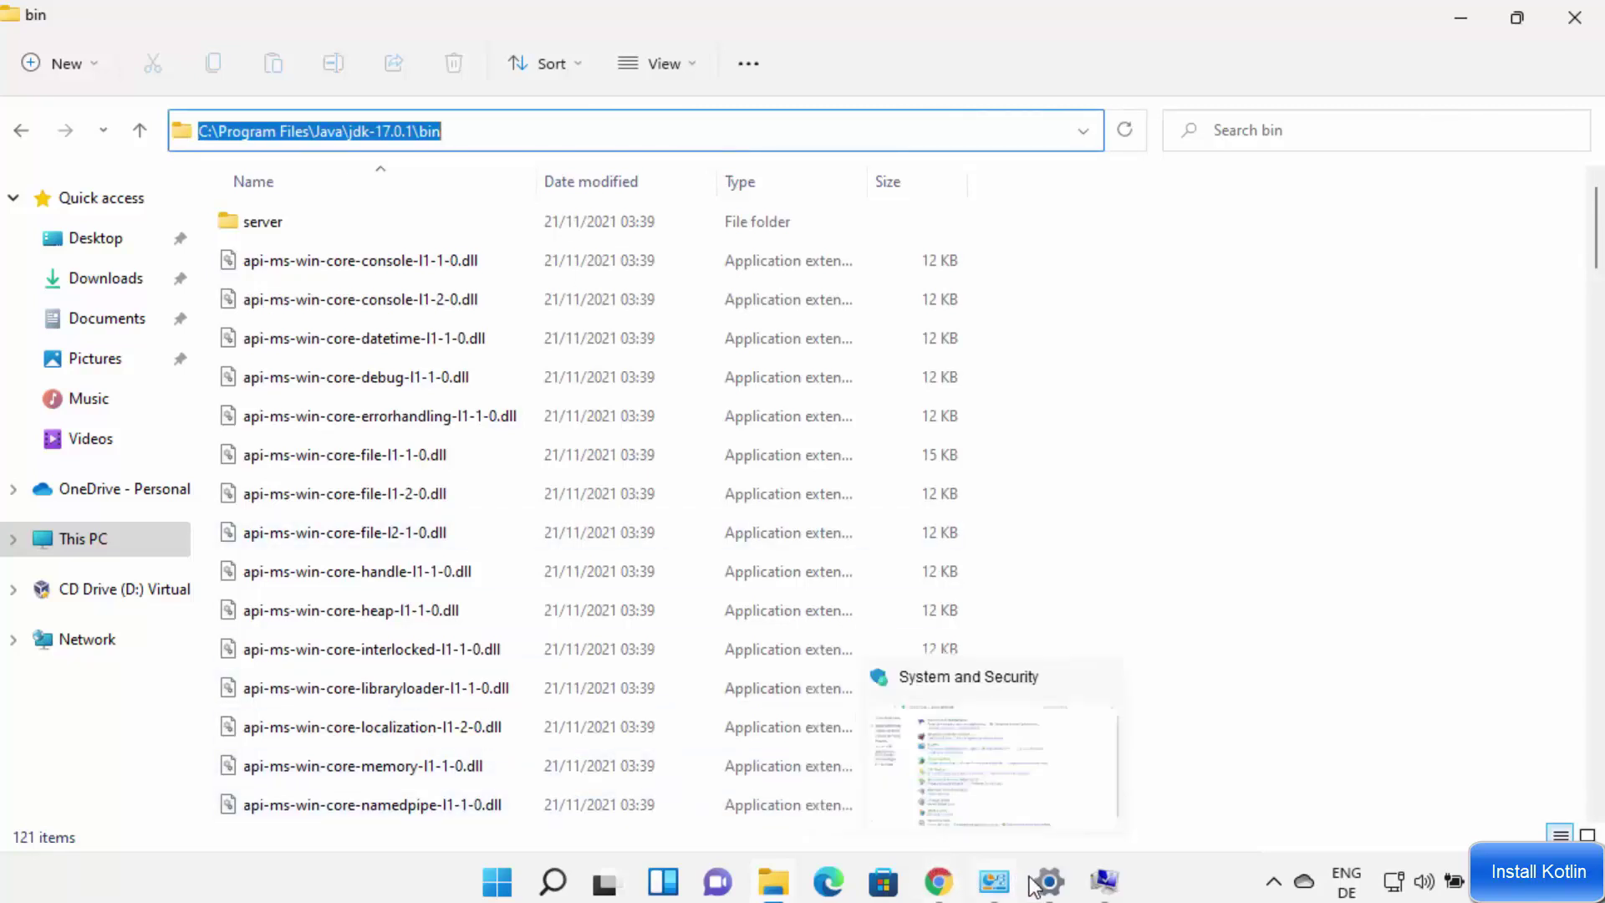
pyautogui.click(1103, 880)
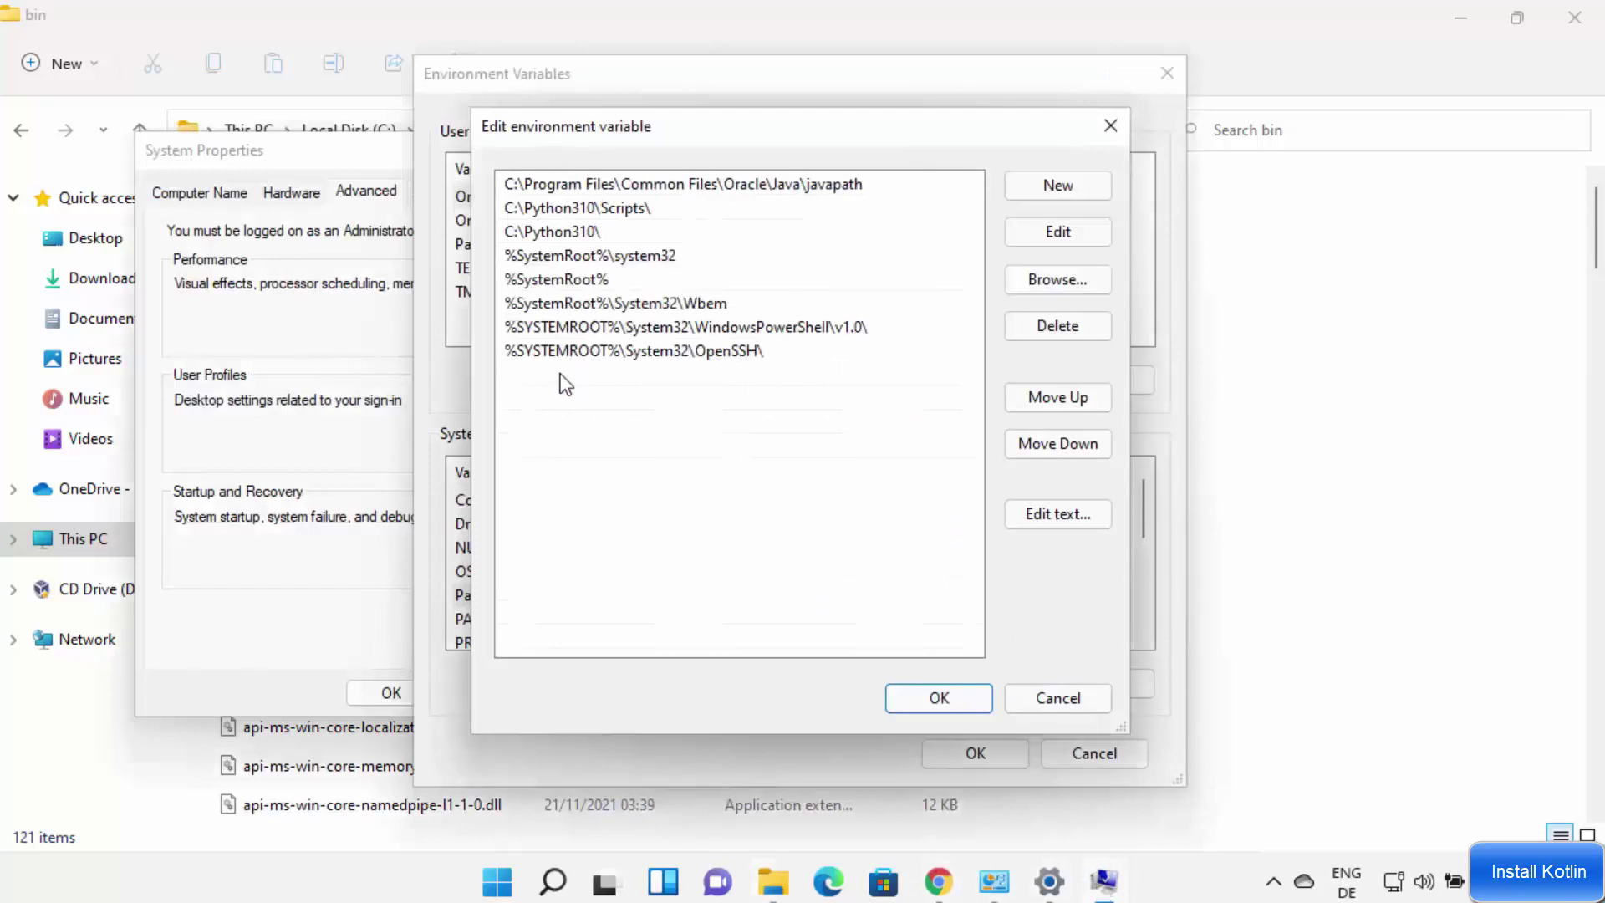
pyautogui.doubleClick(513, 378)
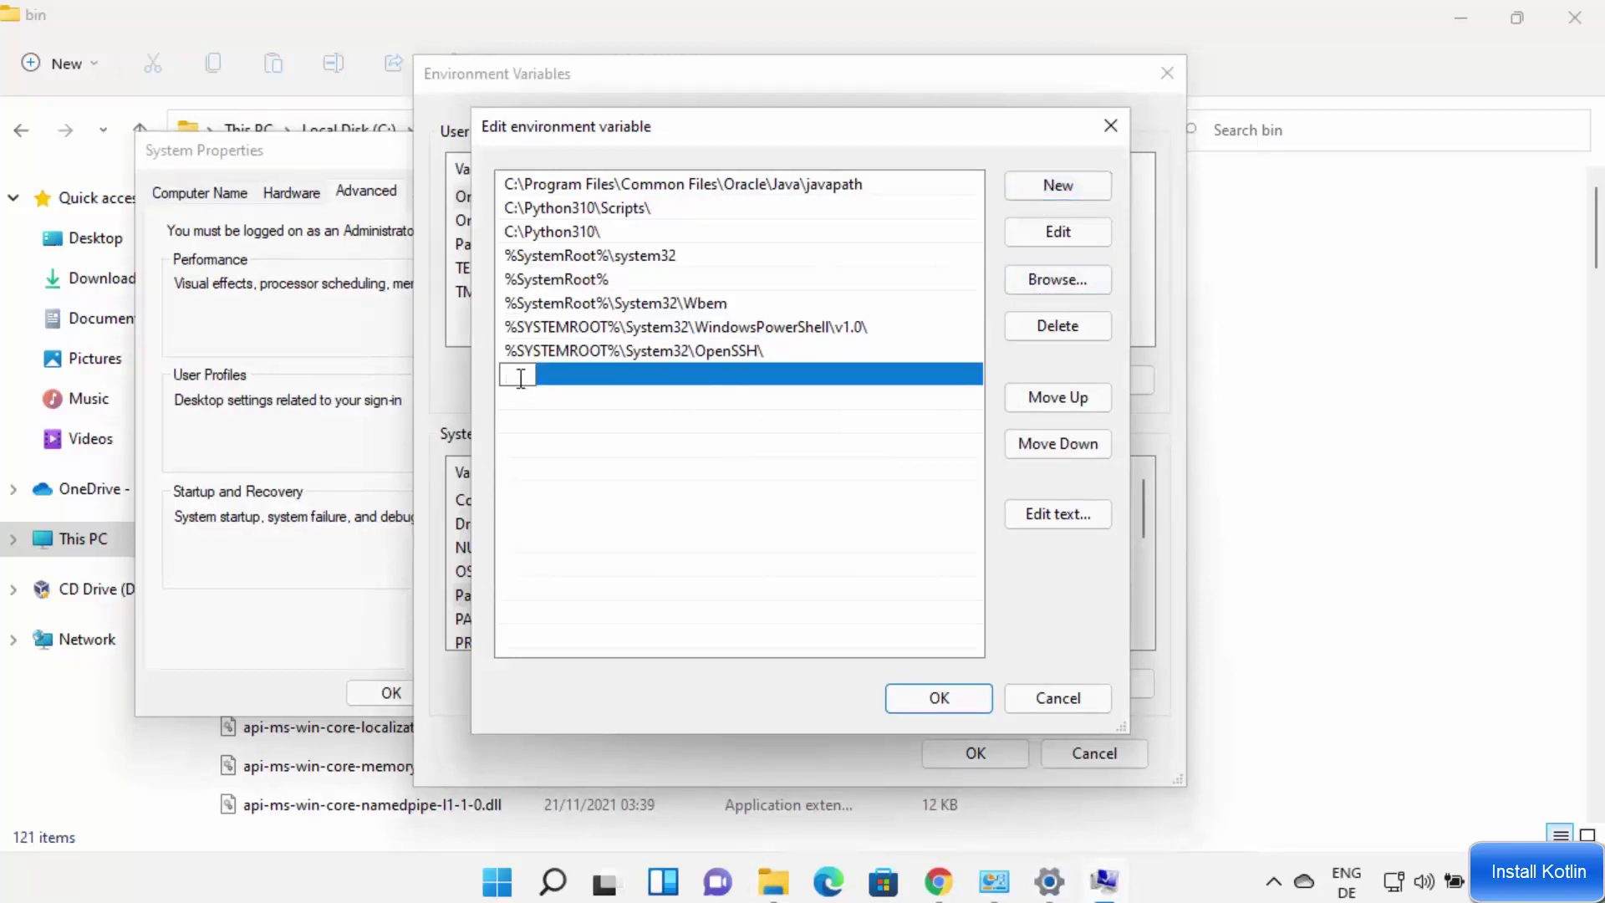
pyautogui.hotkey('ctrl', 'v')
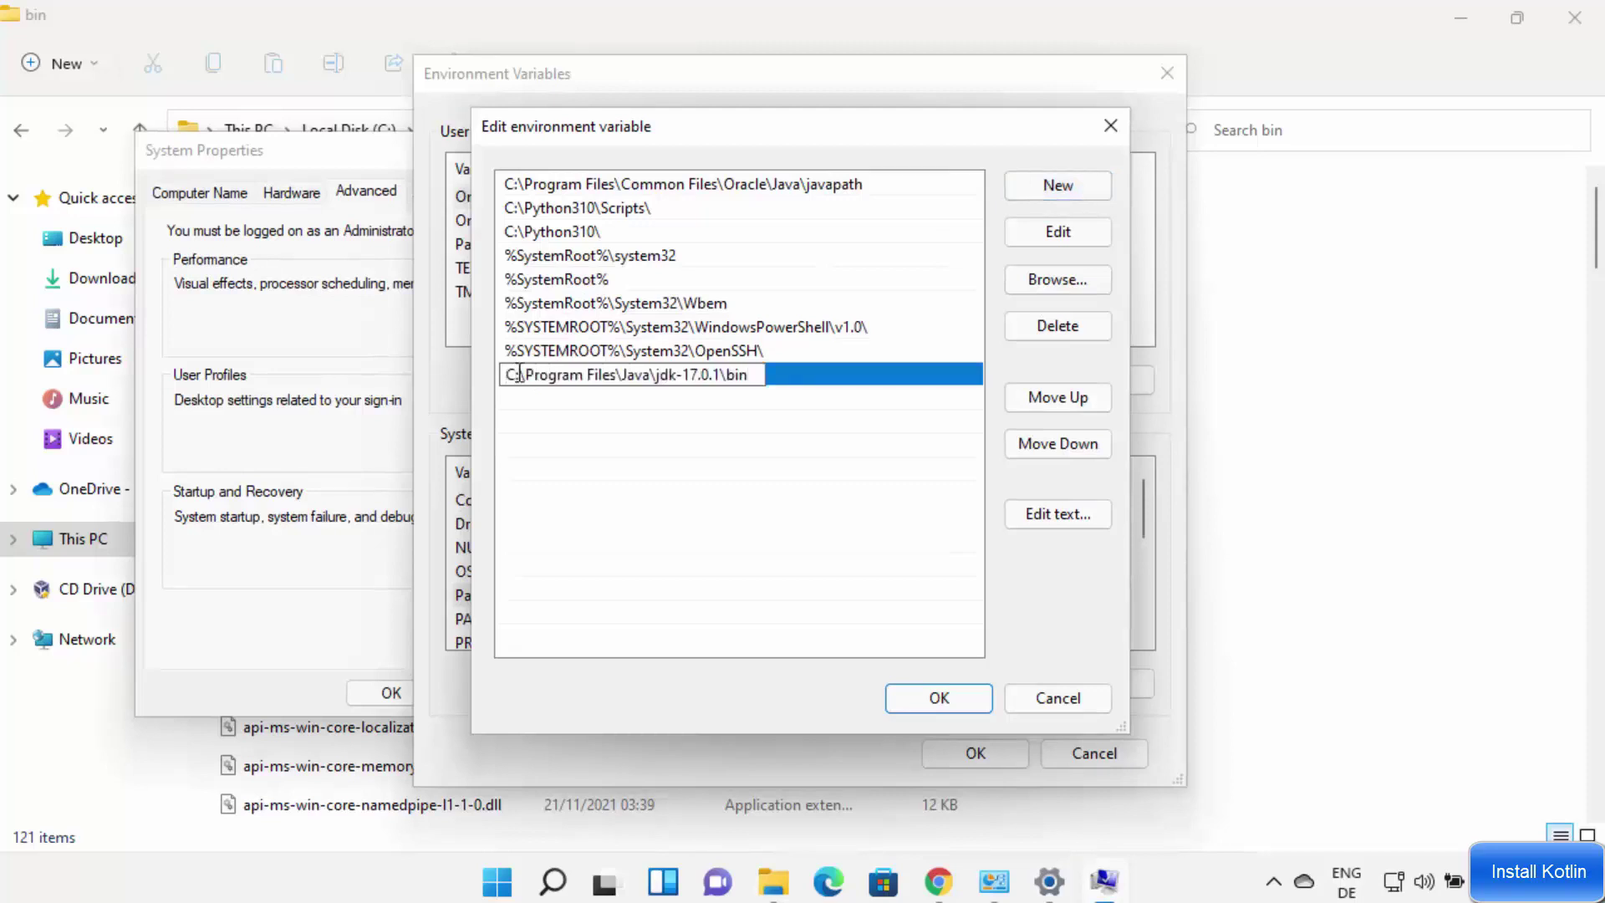
pyautogui.click(764, 395)
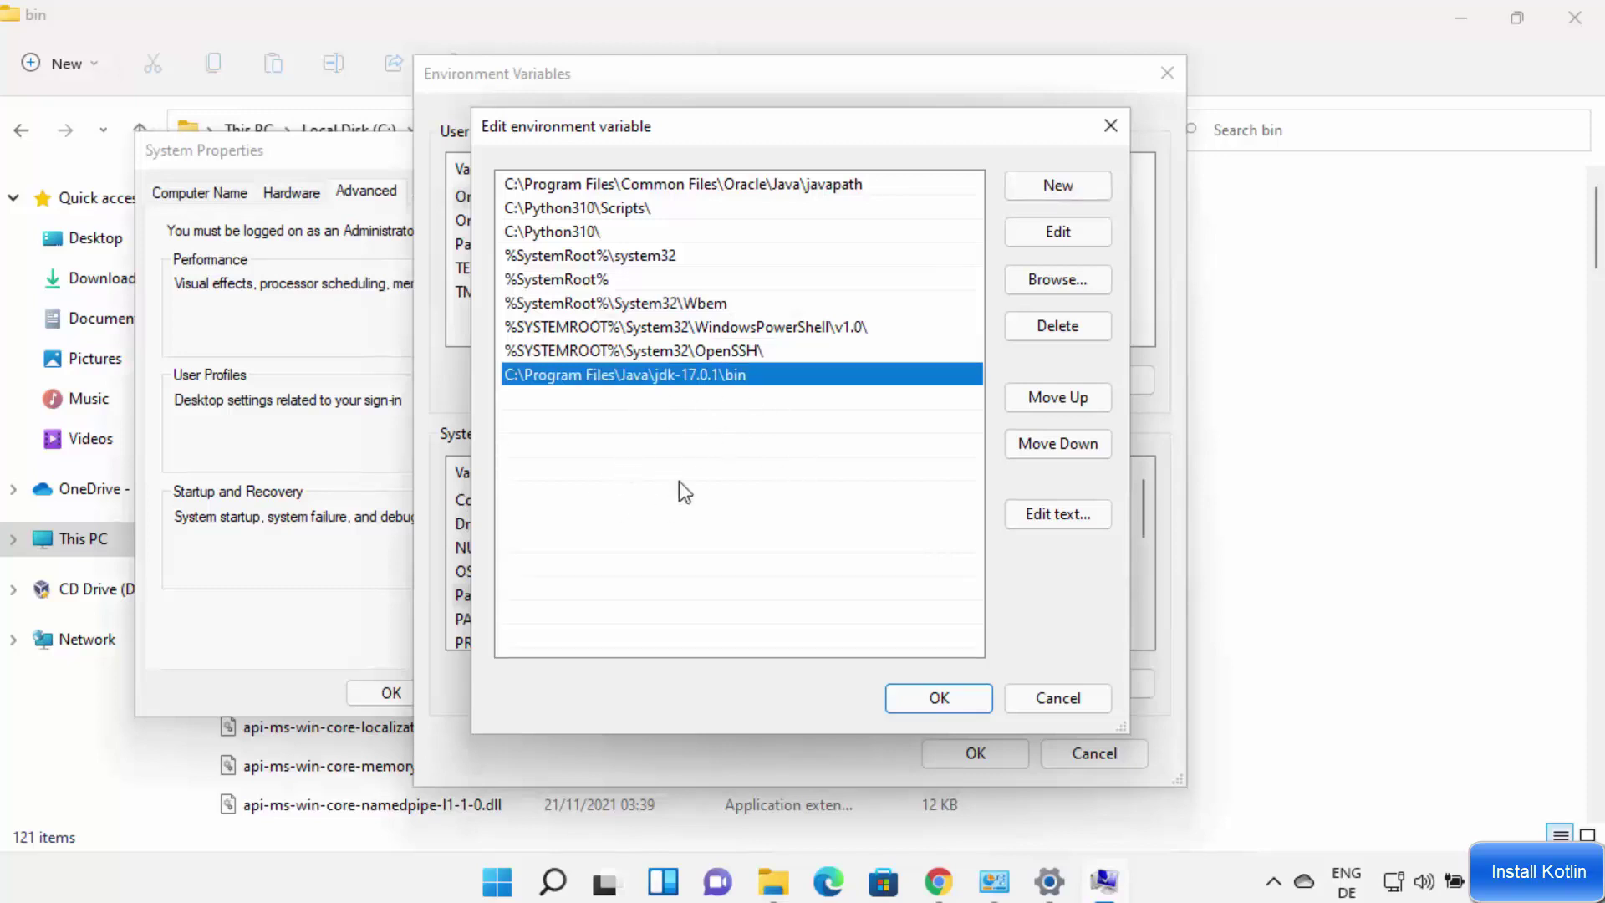
pyautogui.click(936, 698)
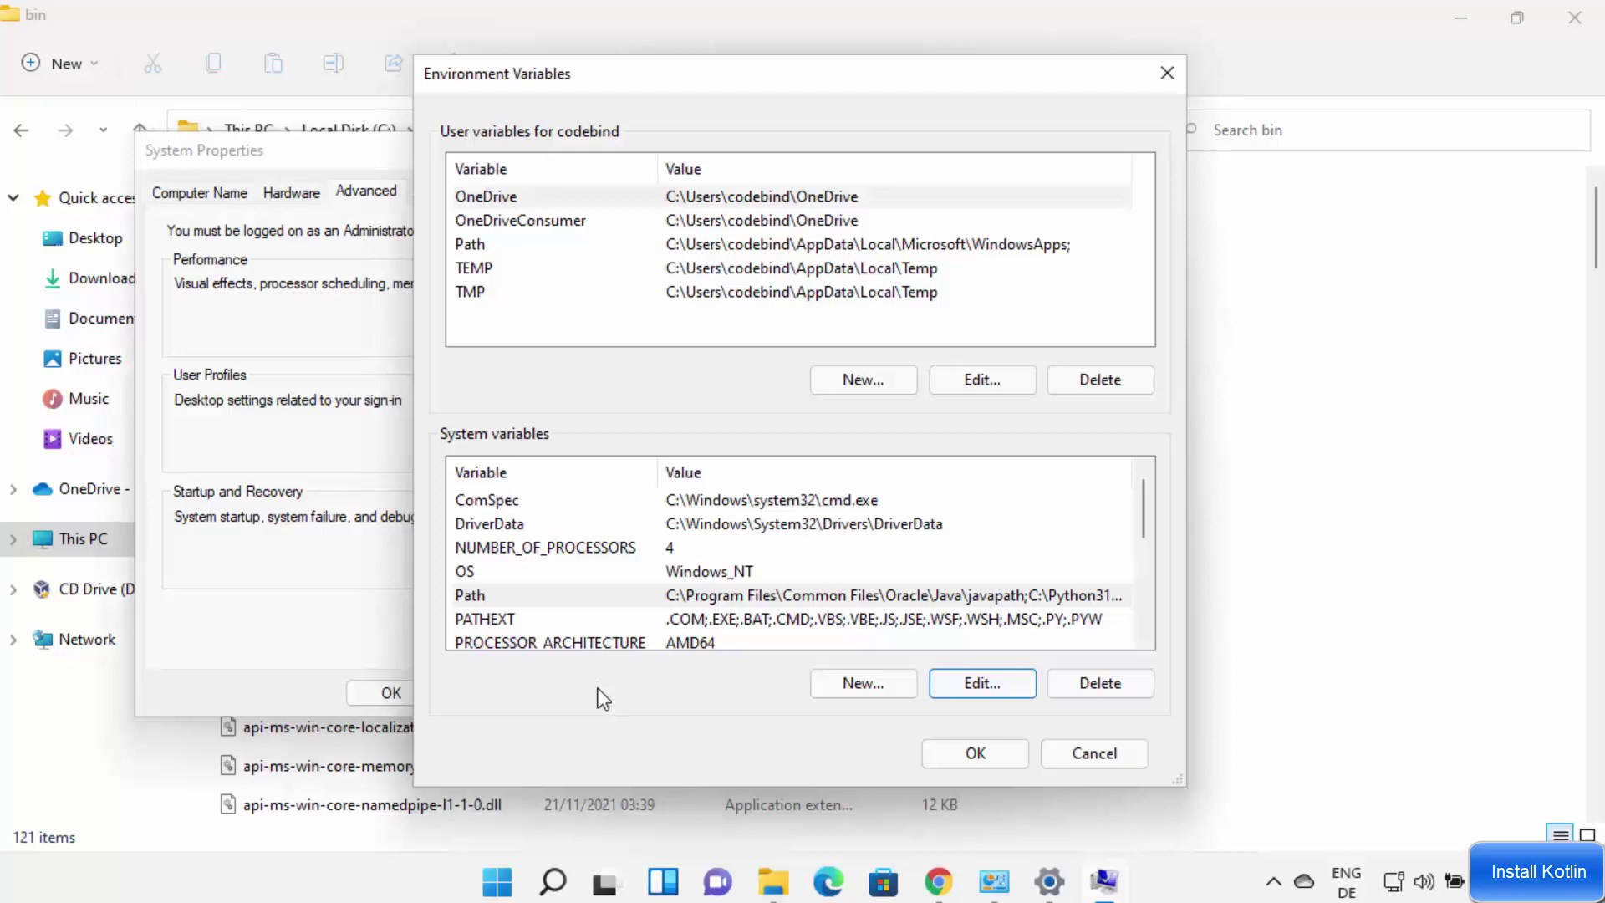
# Start a new user variable and name it JAVA_HOME
pyautogui.click(555, 323)
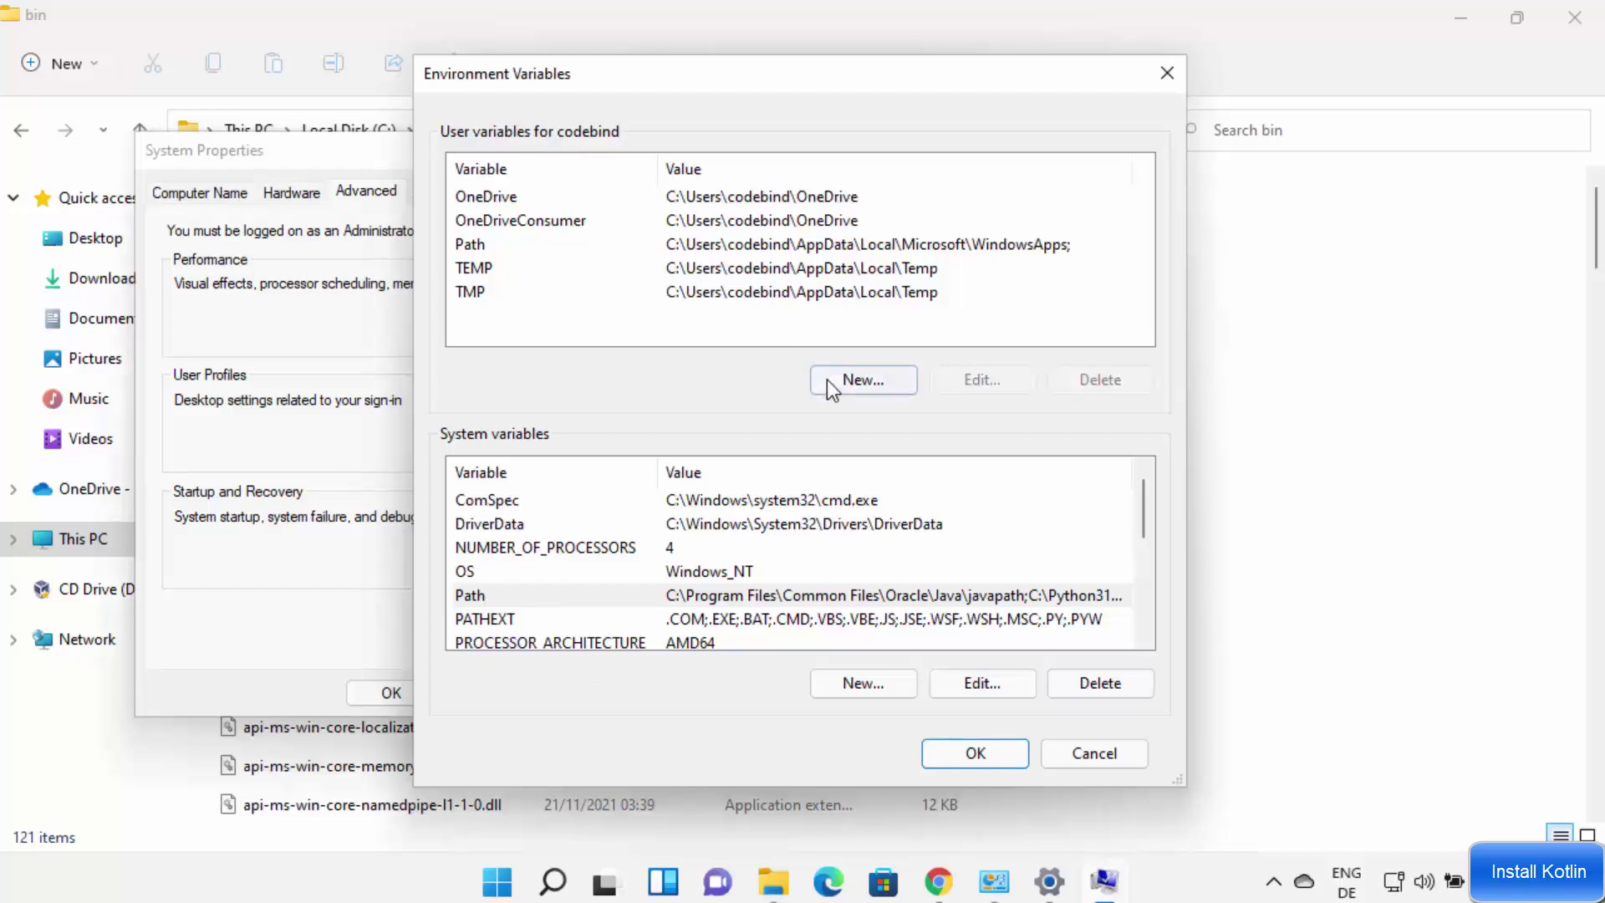
pyautogui.click(861, 379)
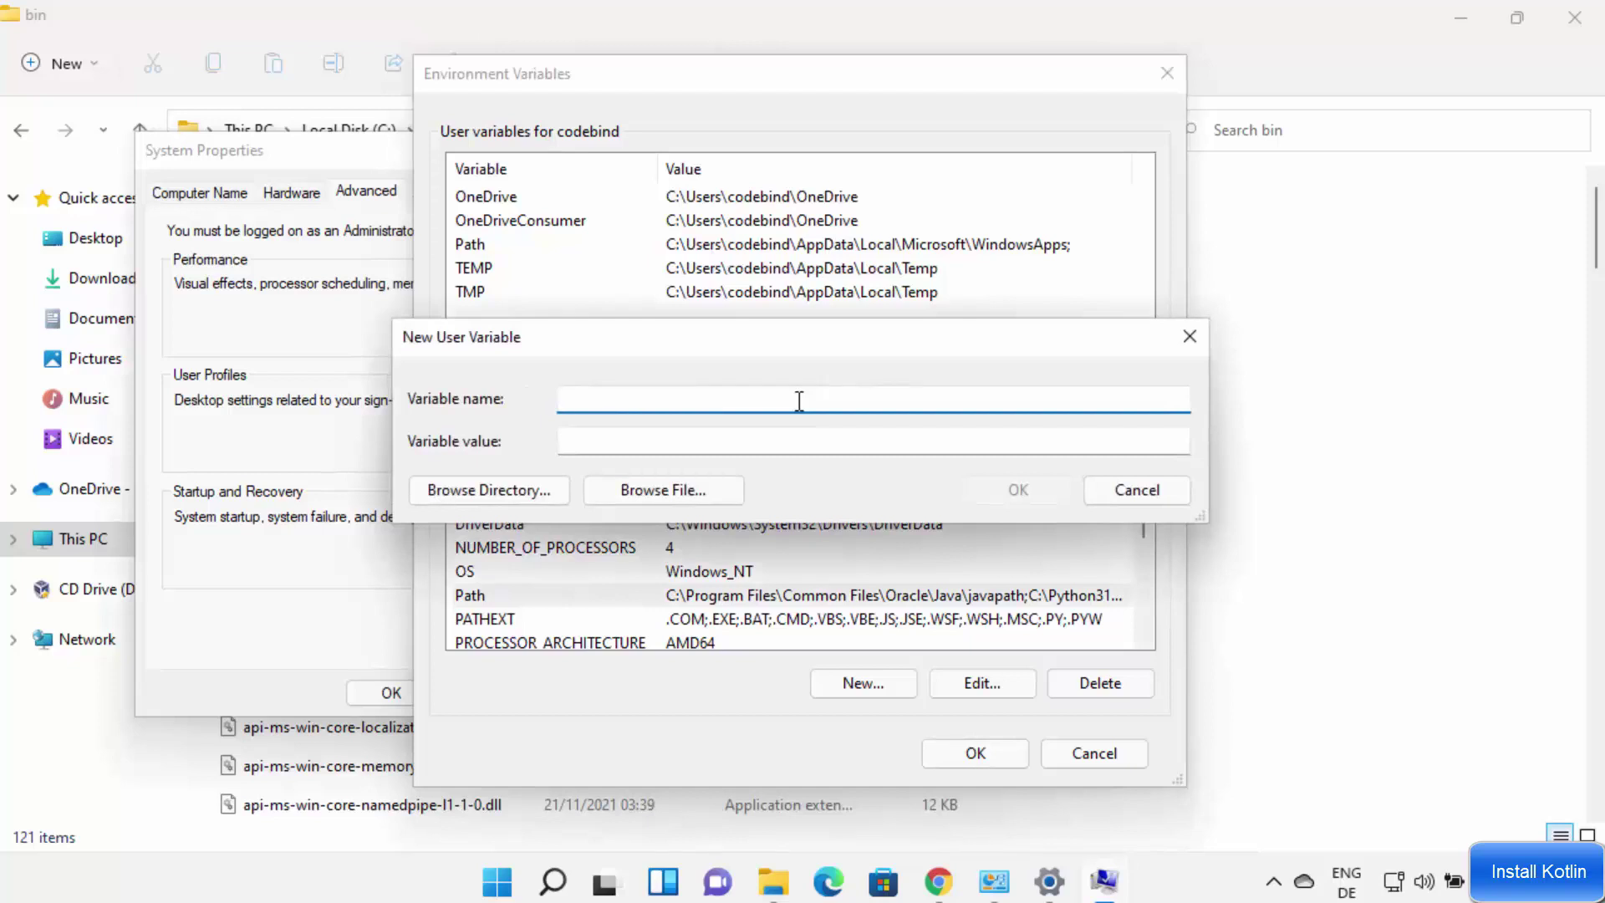
pyautogui.write('JAVA_HOME')
pyautogui.moveTo(567, 402); pyautogui.dragTo(652, 395)
pyautogui.click(415, 896)
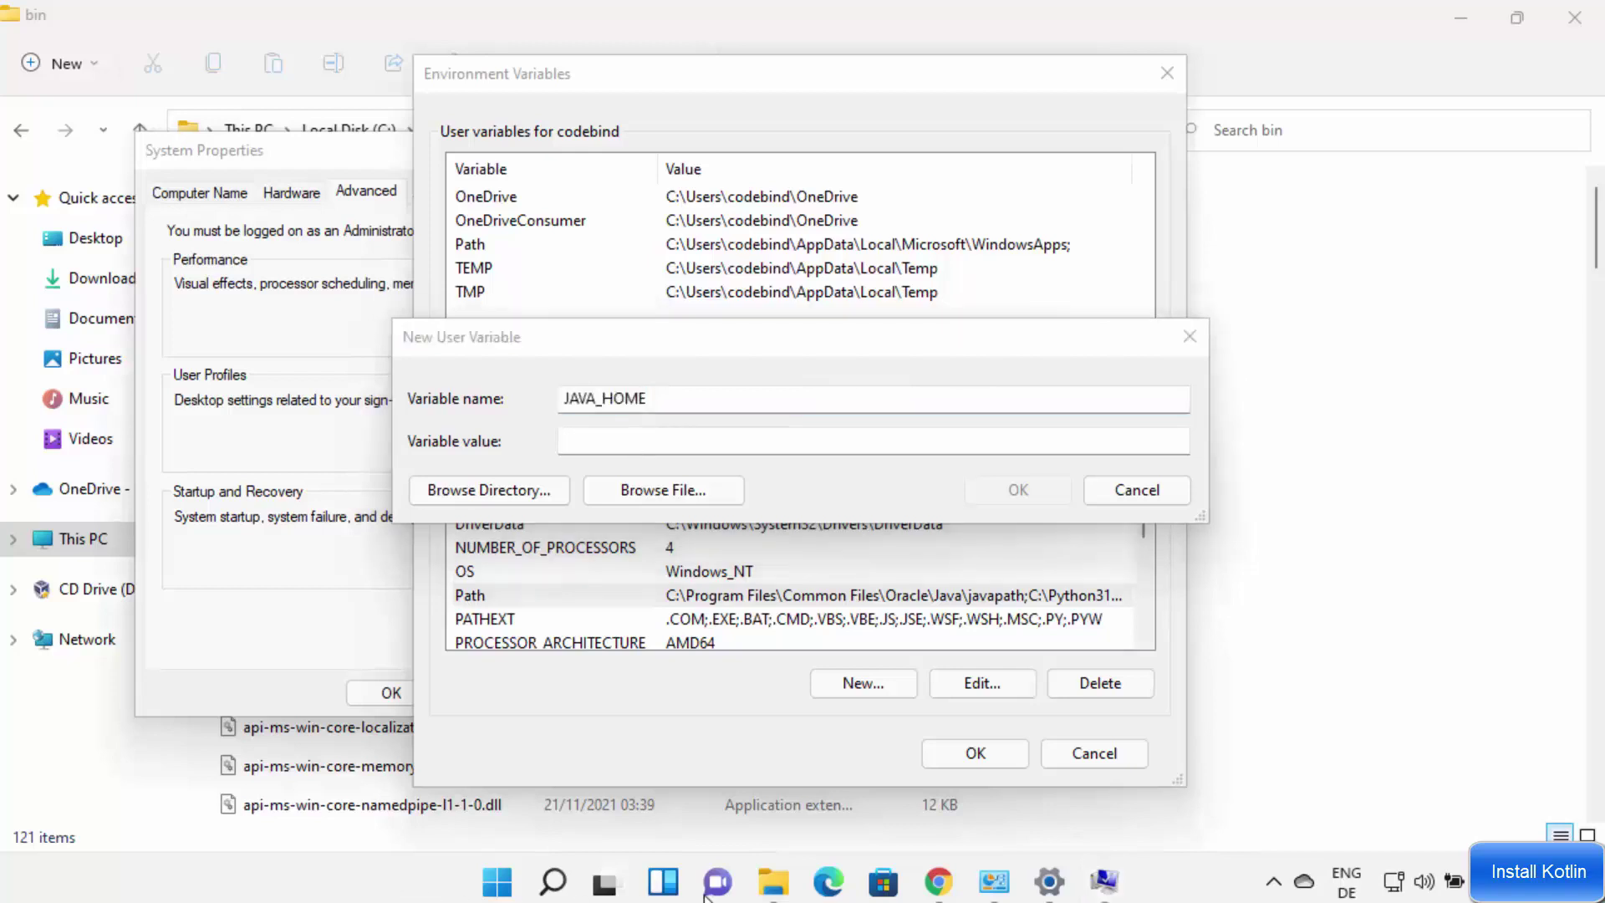
# Go back up to the jdk-17.0.1 folder in File Explorer and copy its full path
pyautogui.click(772, 882)
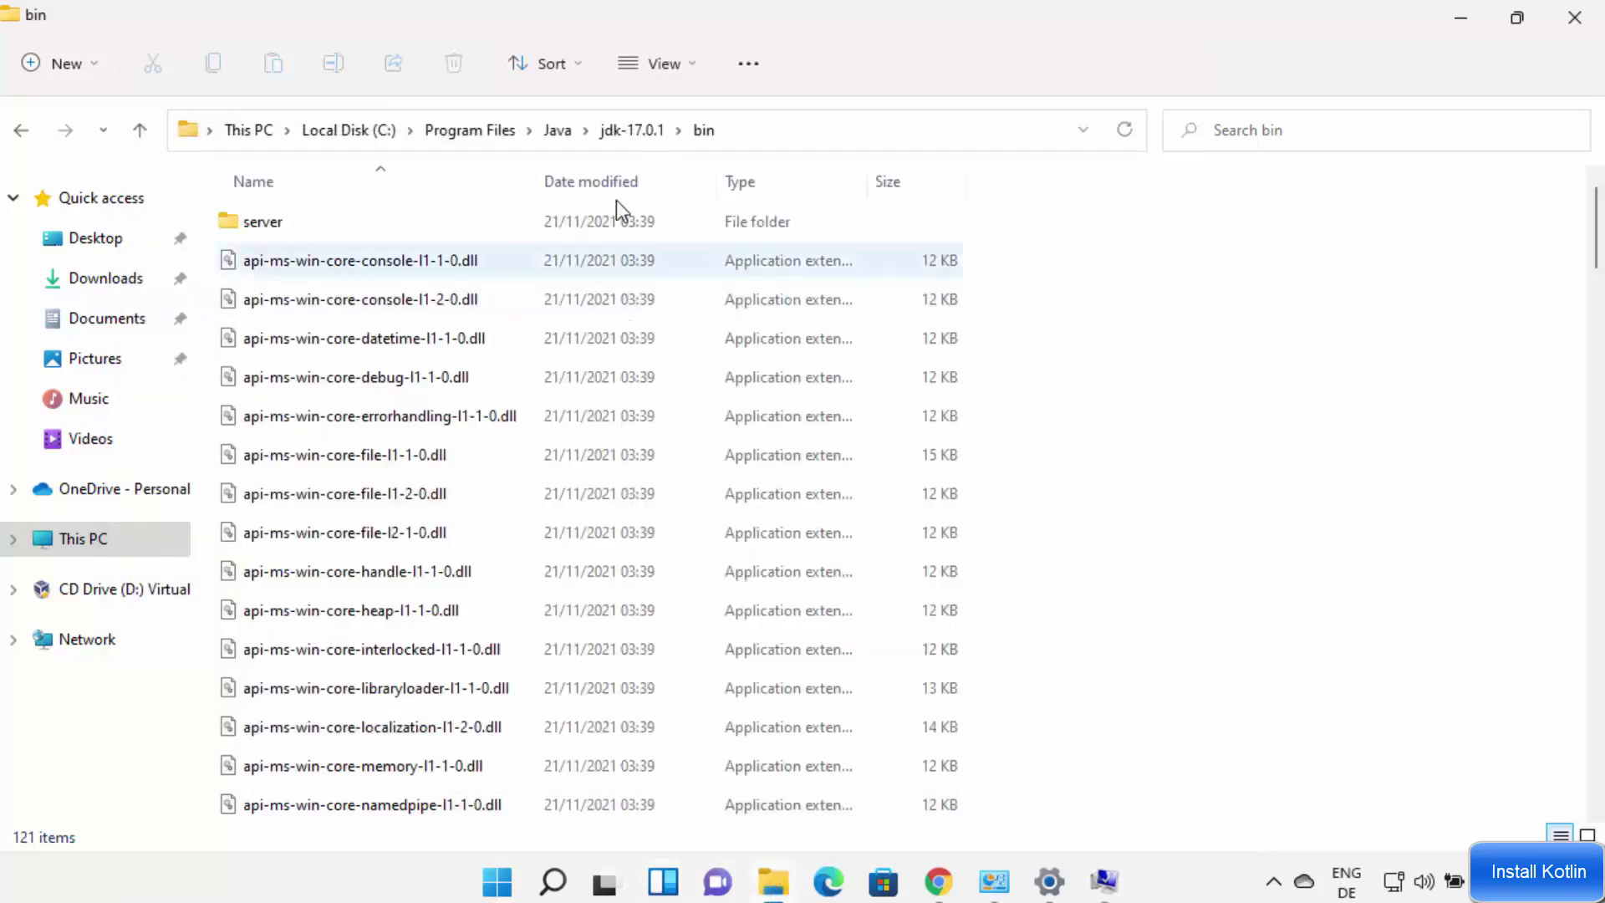
pyautogui.click(652, 132)
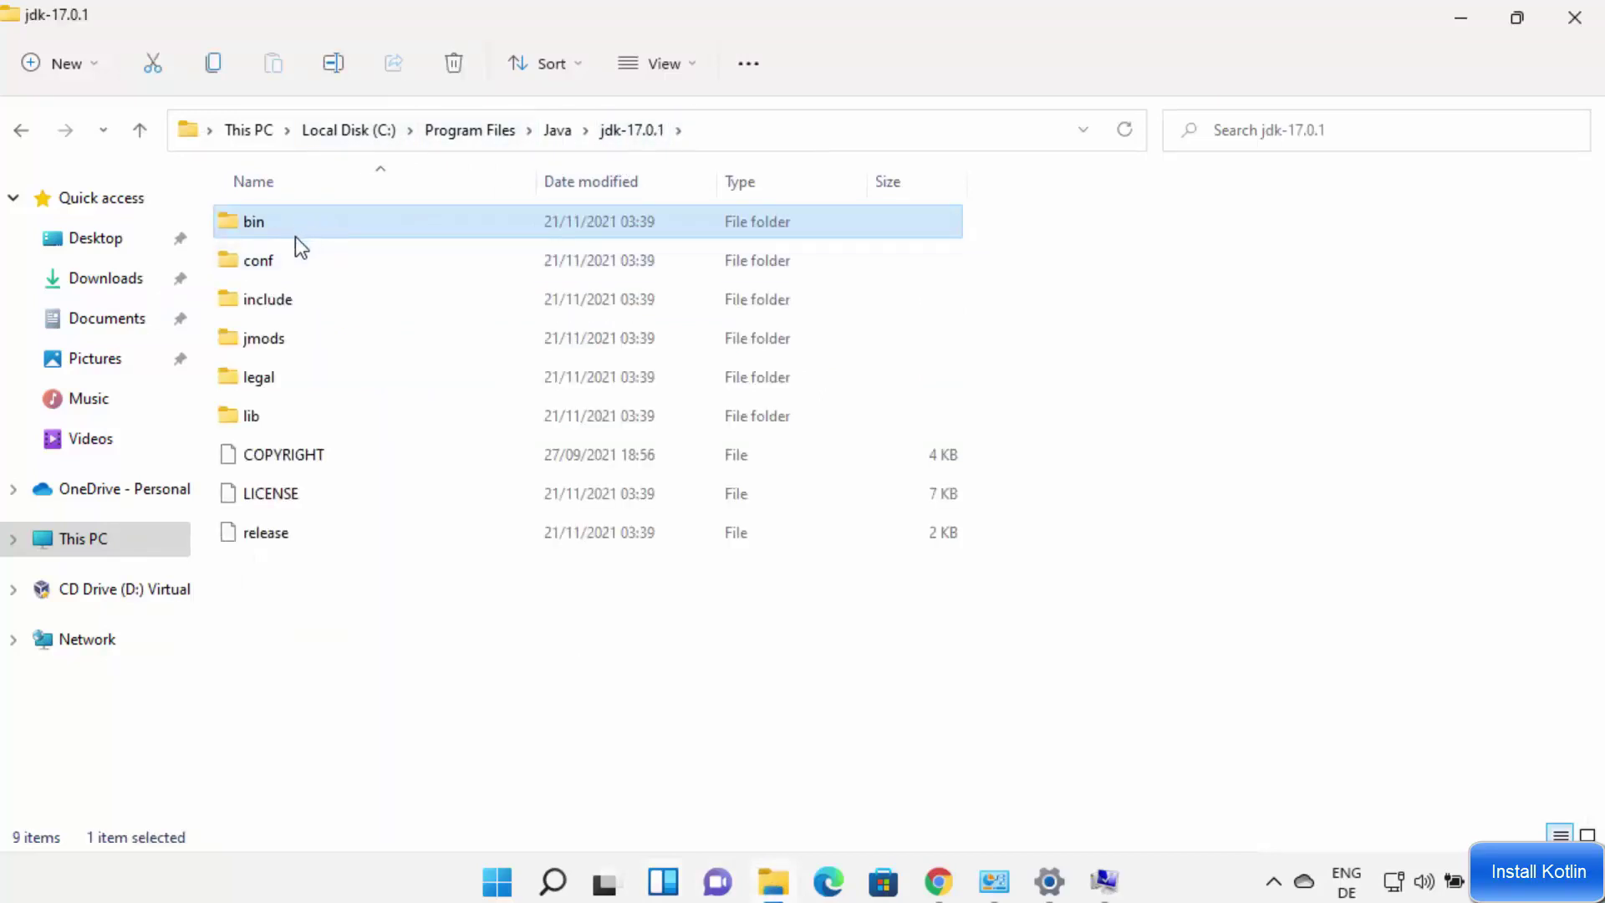
pyautogui.click(731, 133)
pyautogui.hotkey('ctrl', 'c')
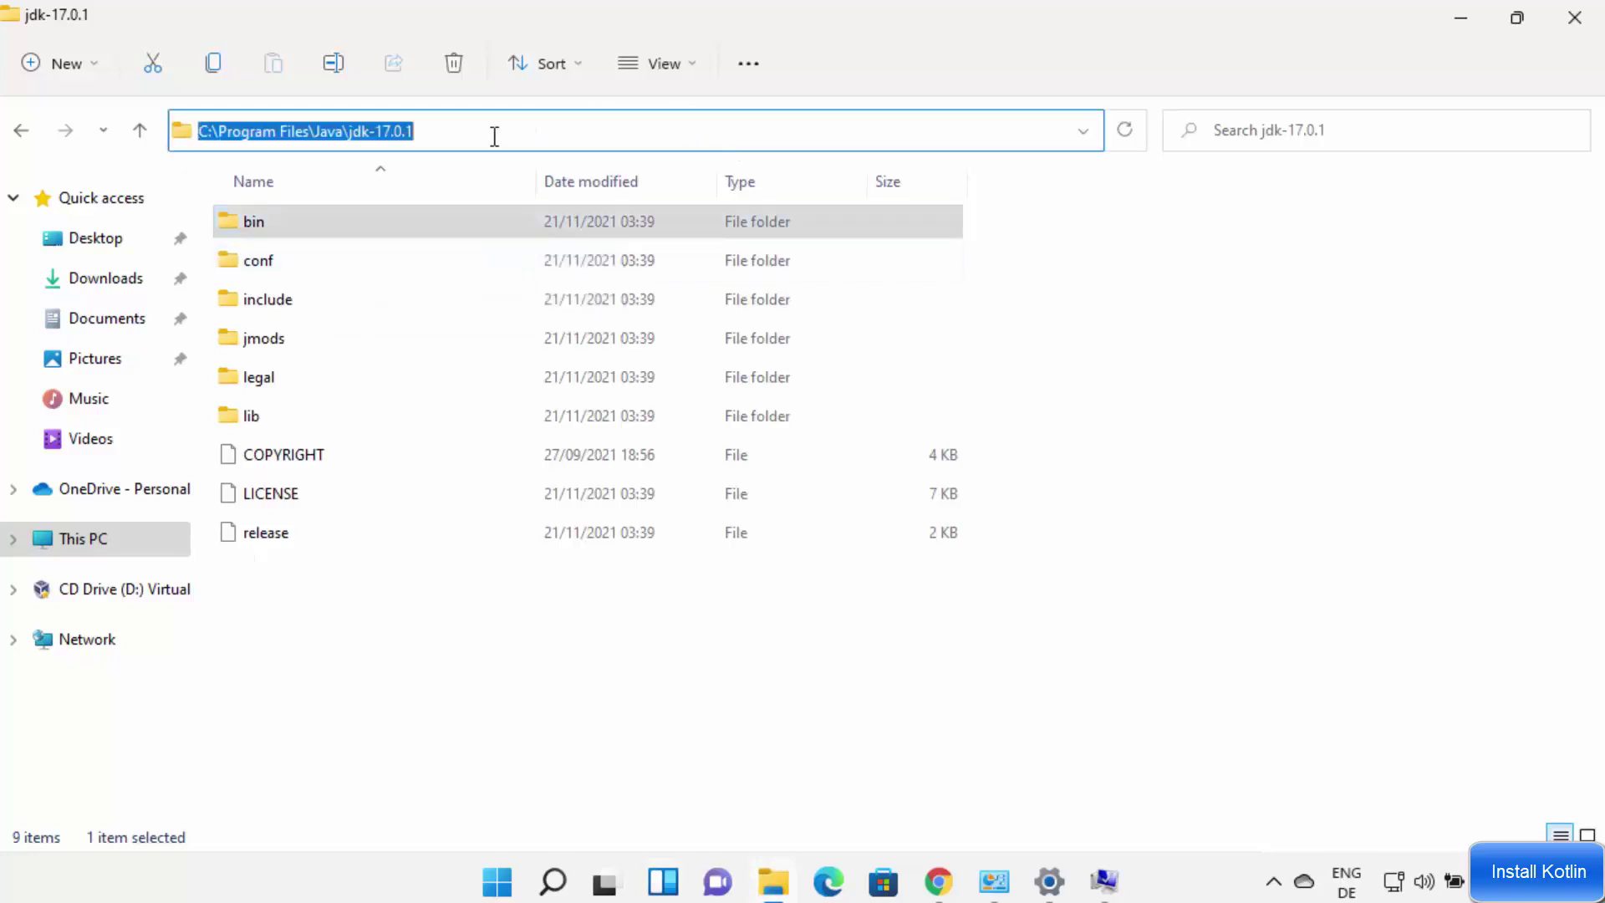
pyautogui.click(424, 131)
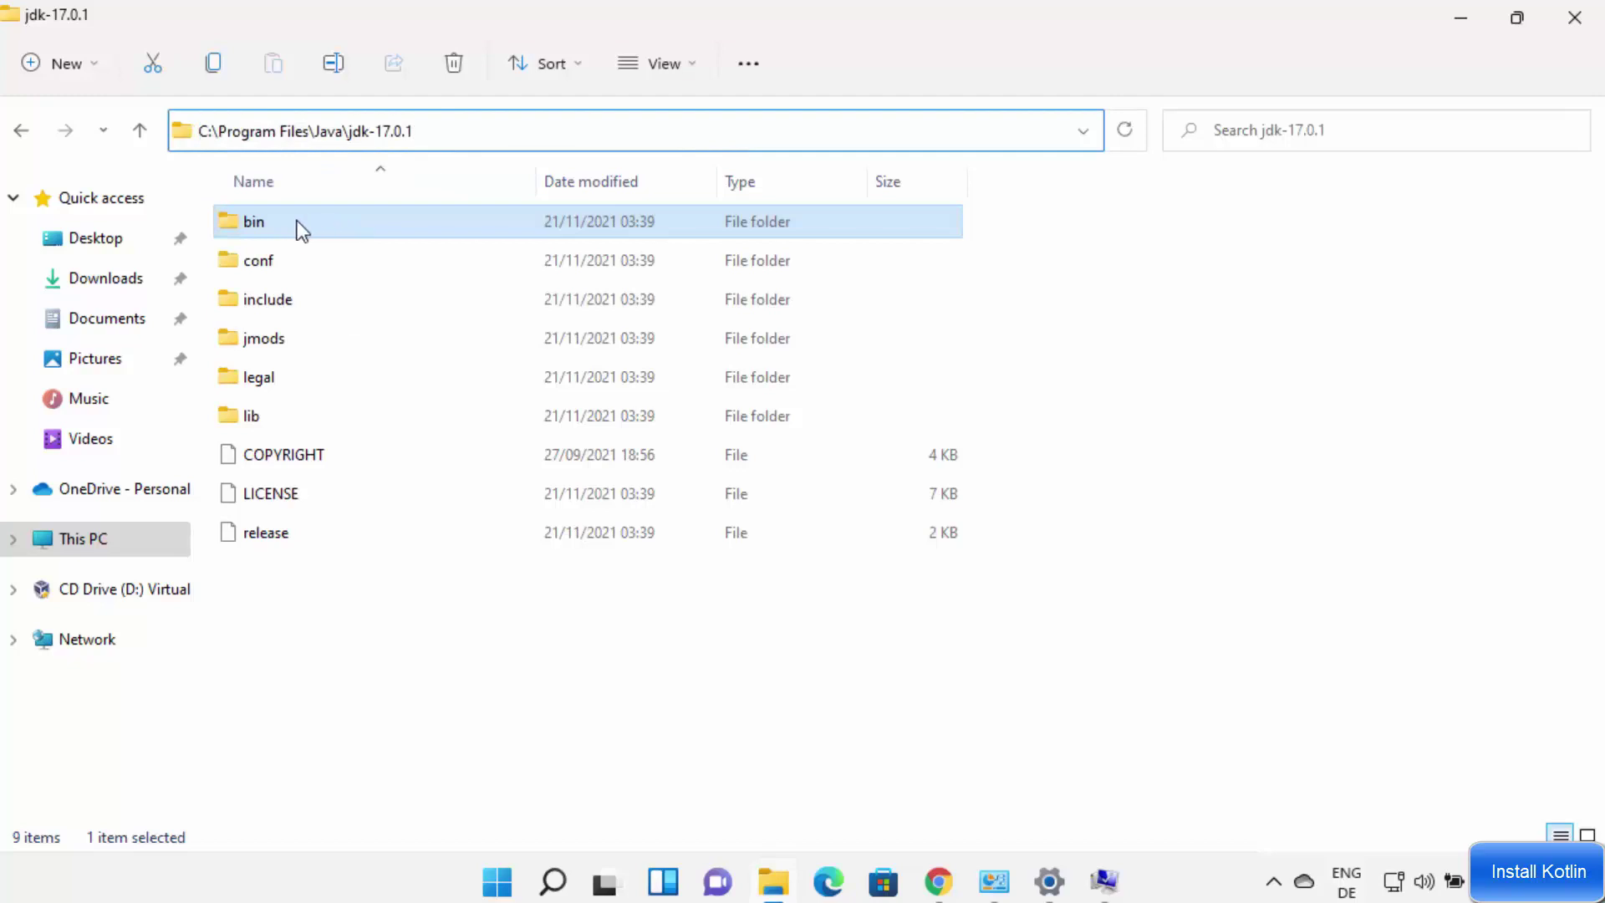
# Set the JAVA_HOME variable's value to C:\Program Files\Java\jdk-17.0.1 and create the variable
pyautogui.click(1100, 883)
pyautogui.hotkey('ctrl', 'v')
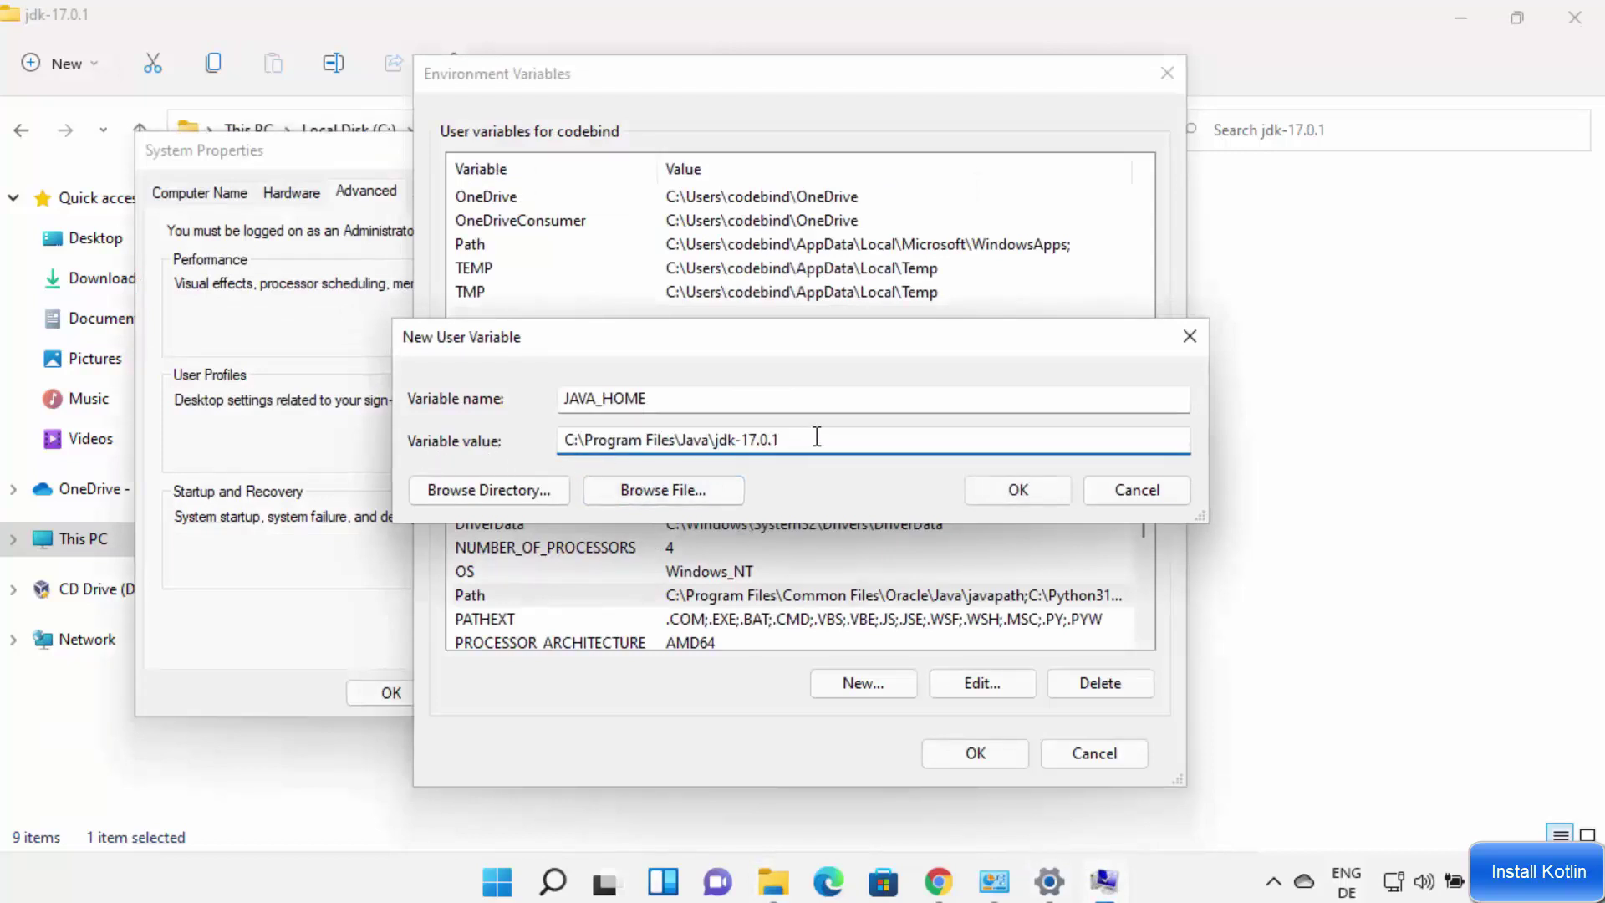
pyautogui.doubleClick(783, 440)
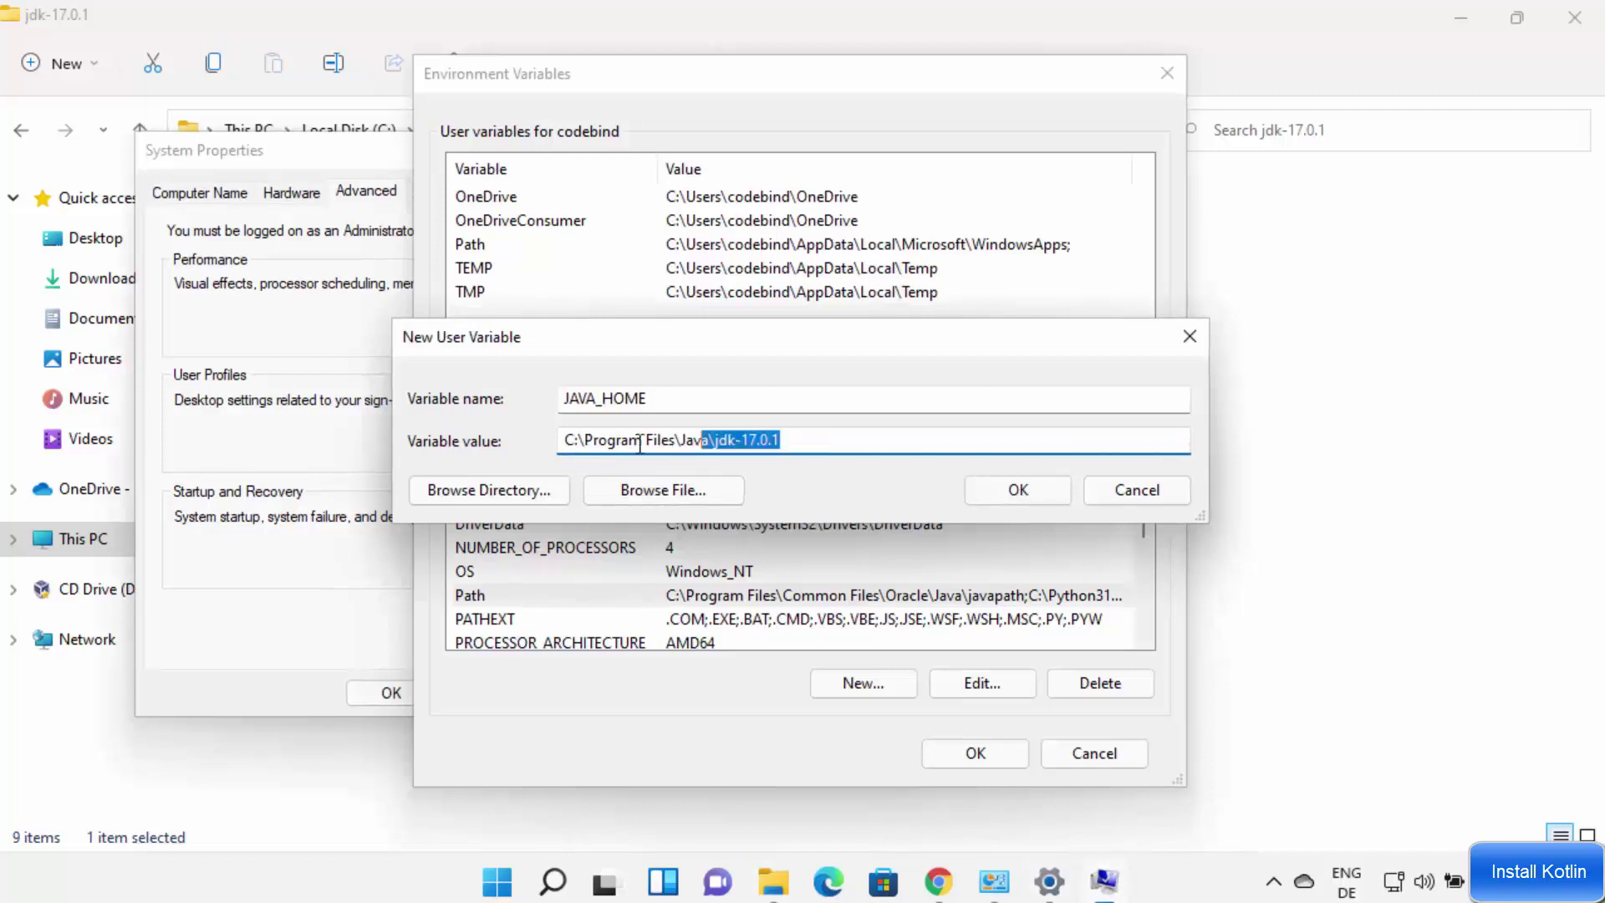
pyautogui.hotkey('ctrl', 'a')
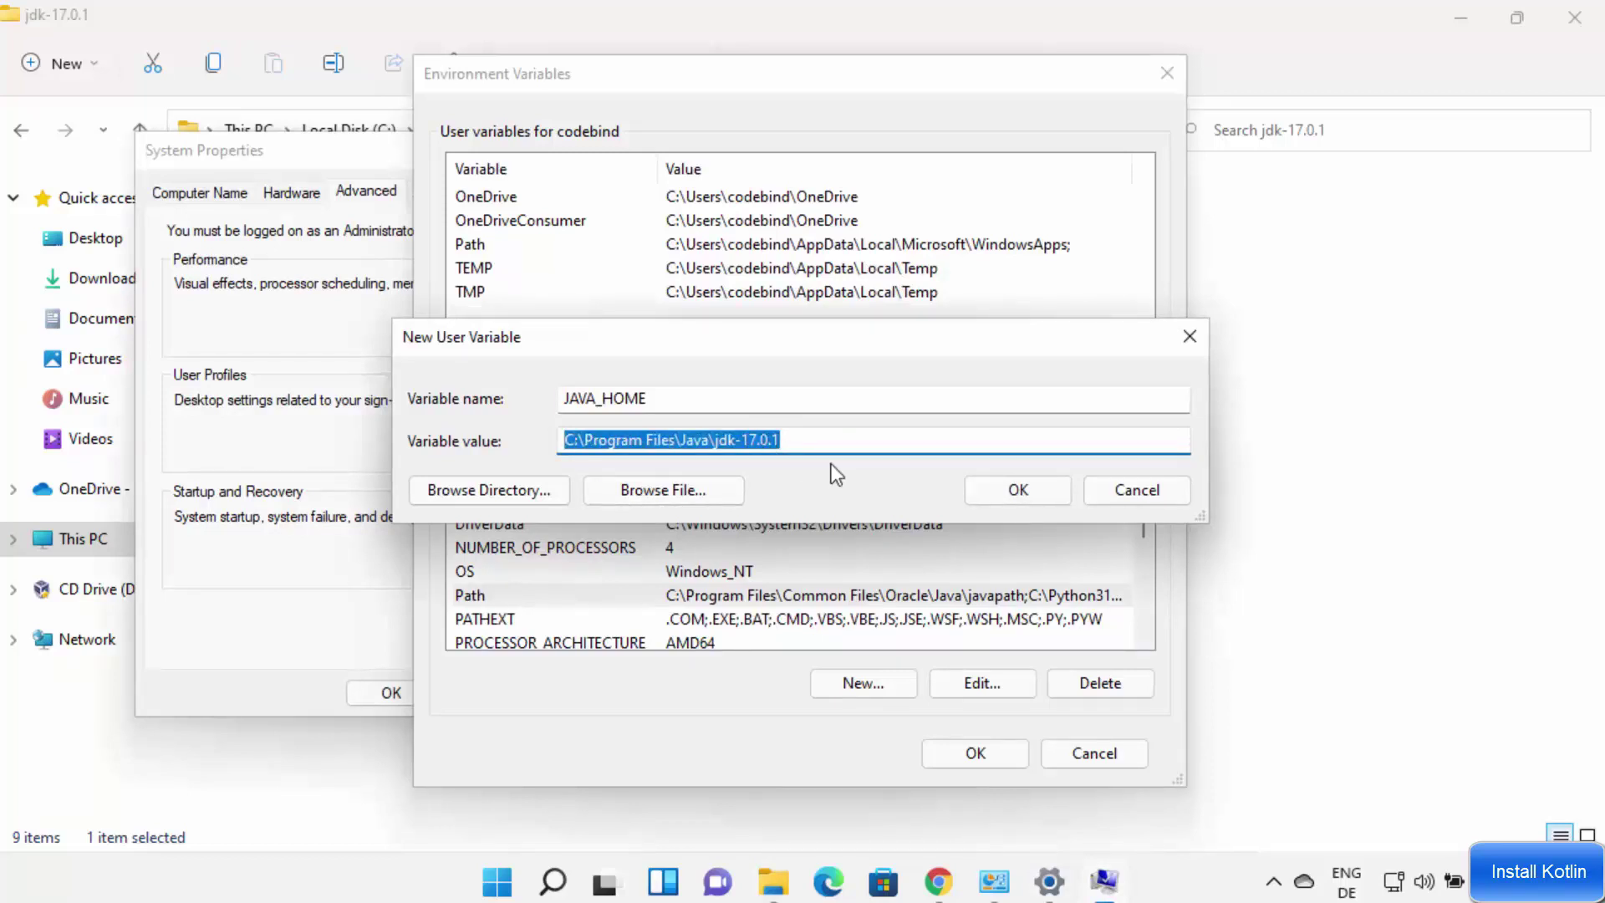
pyautogui.click(1016, 493)
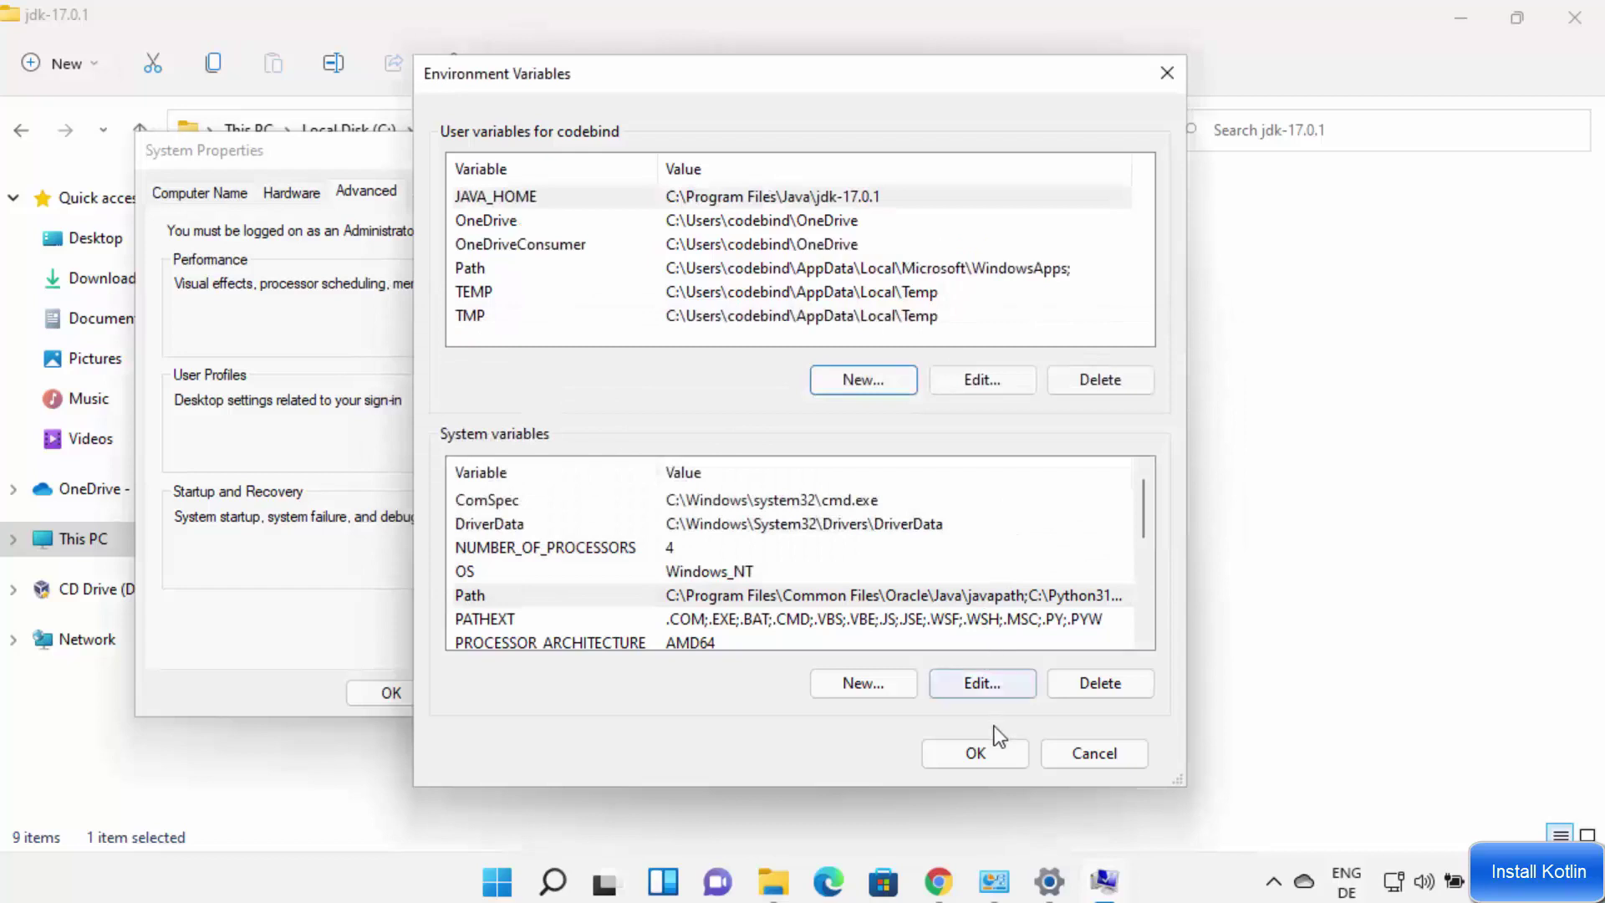
# Confirm the environment variables and system properties, and close File Explorer and the leftover Environment Variables window
pyautogui.click(990, 753)
pyautogui.click(420, 688)
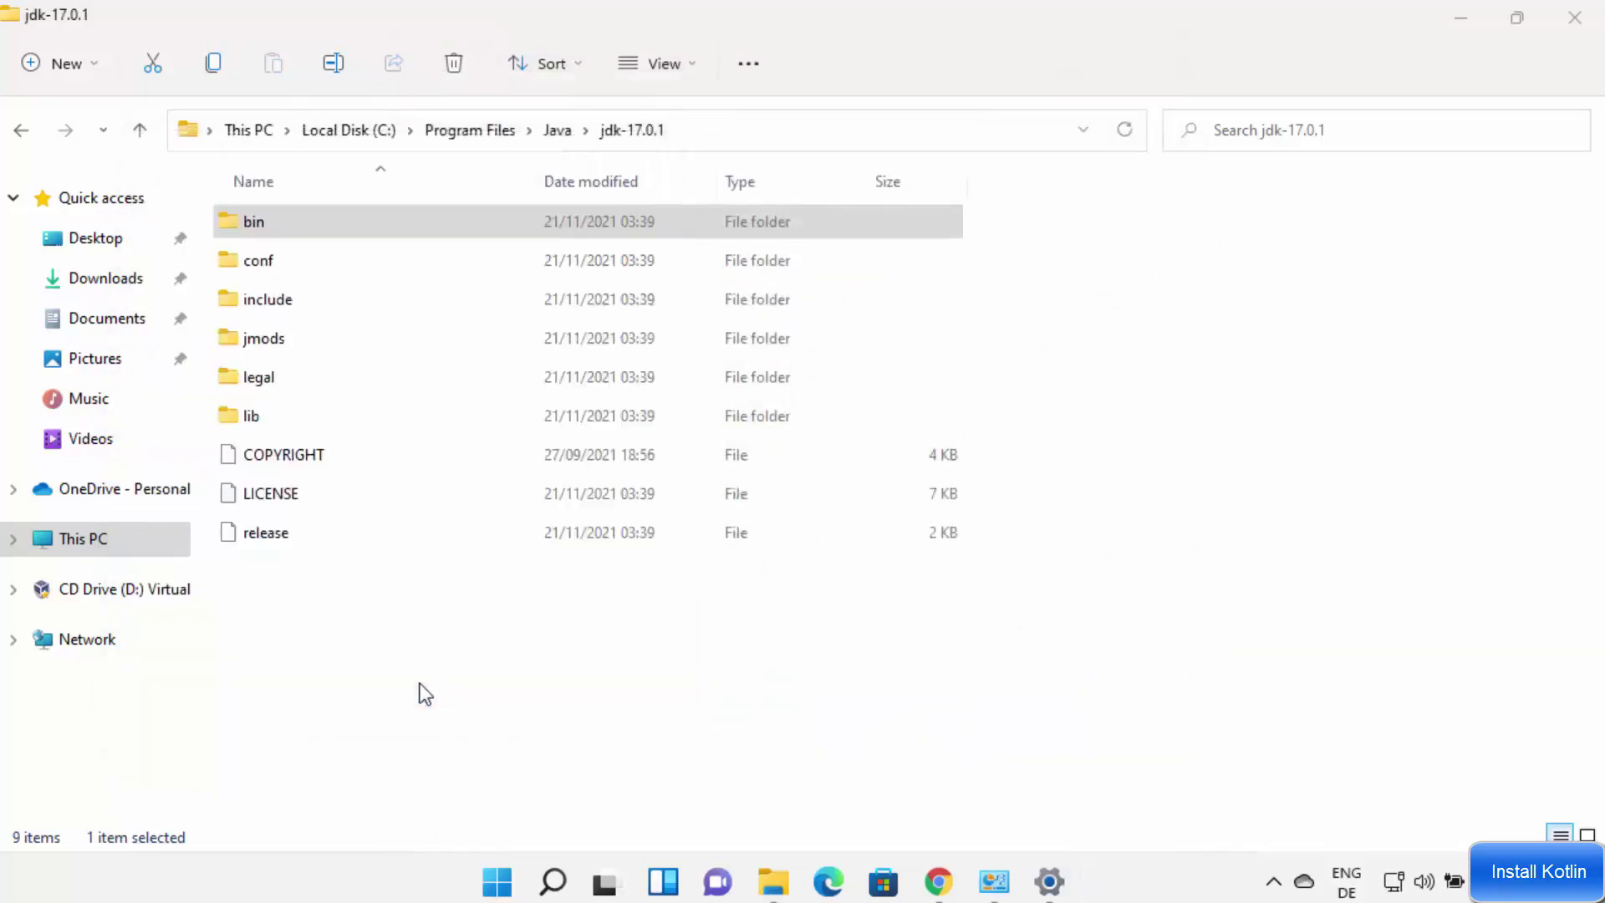
pyautogui.click(1575, 17)
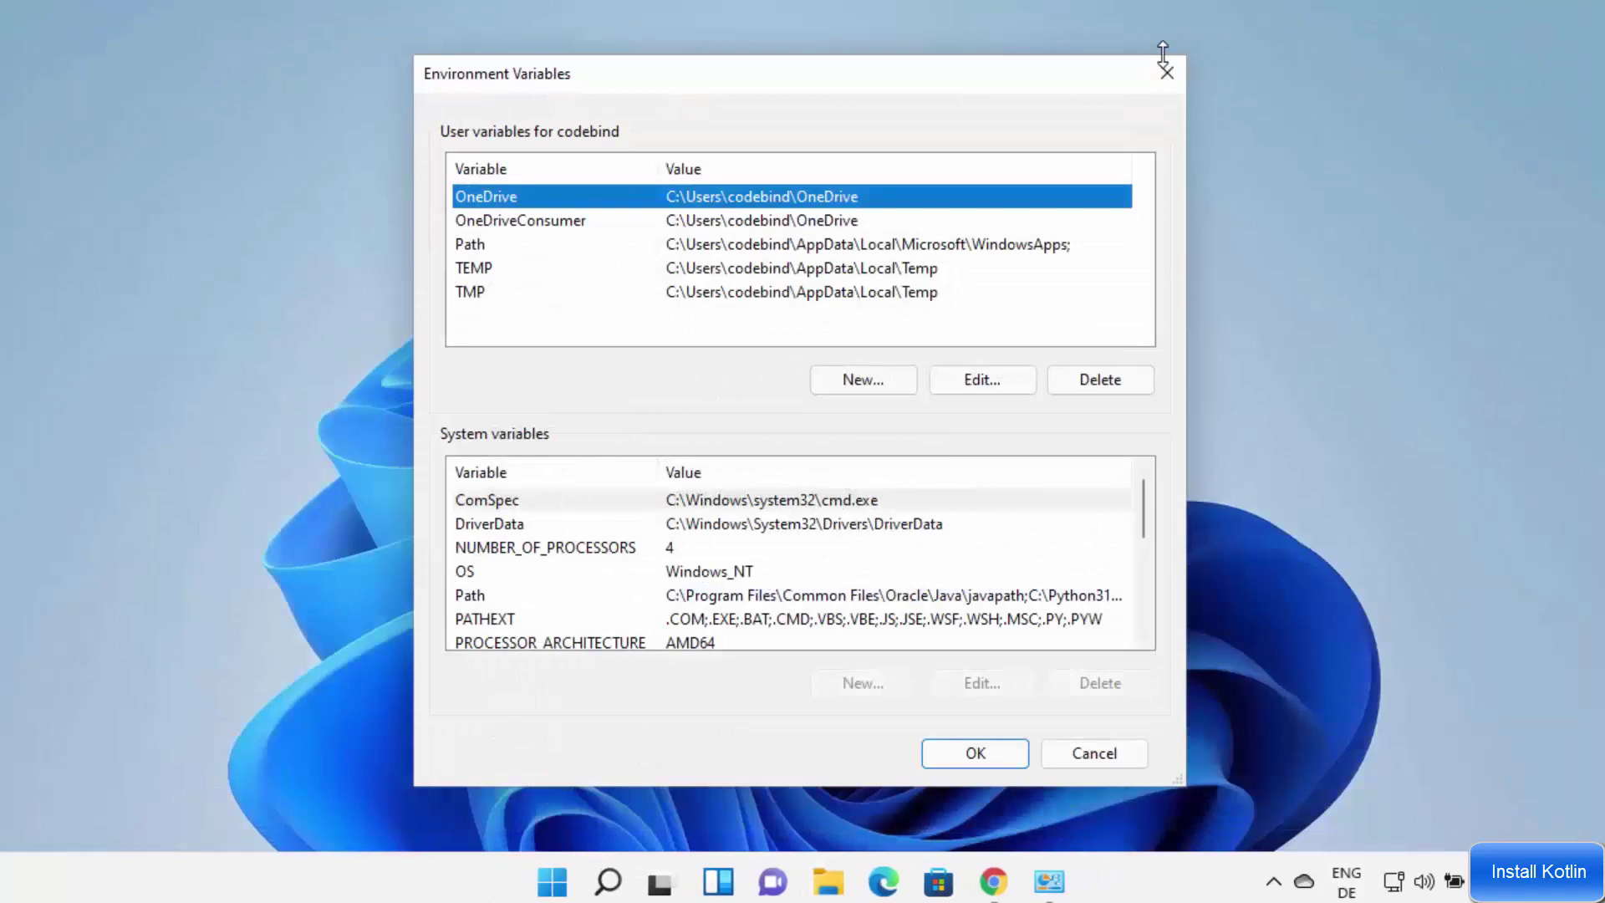
pyautogui.click(1165, 73)
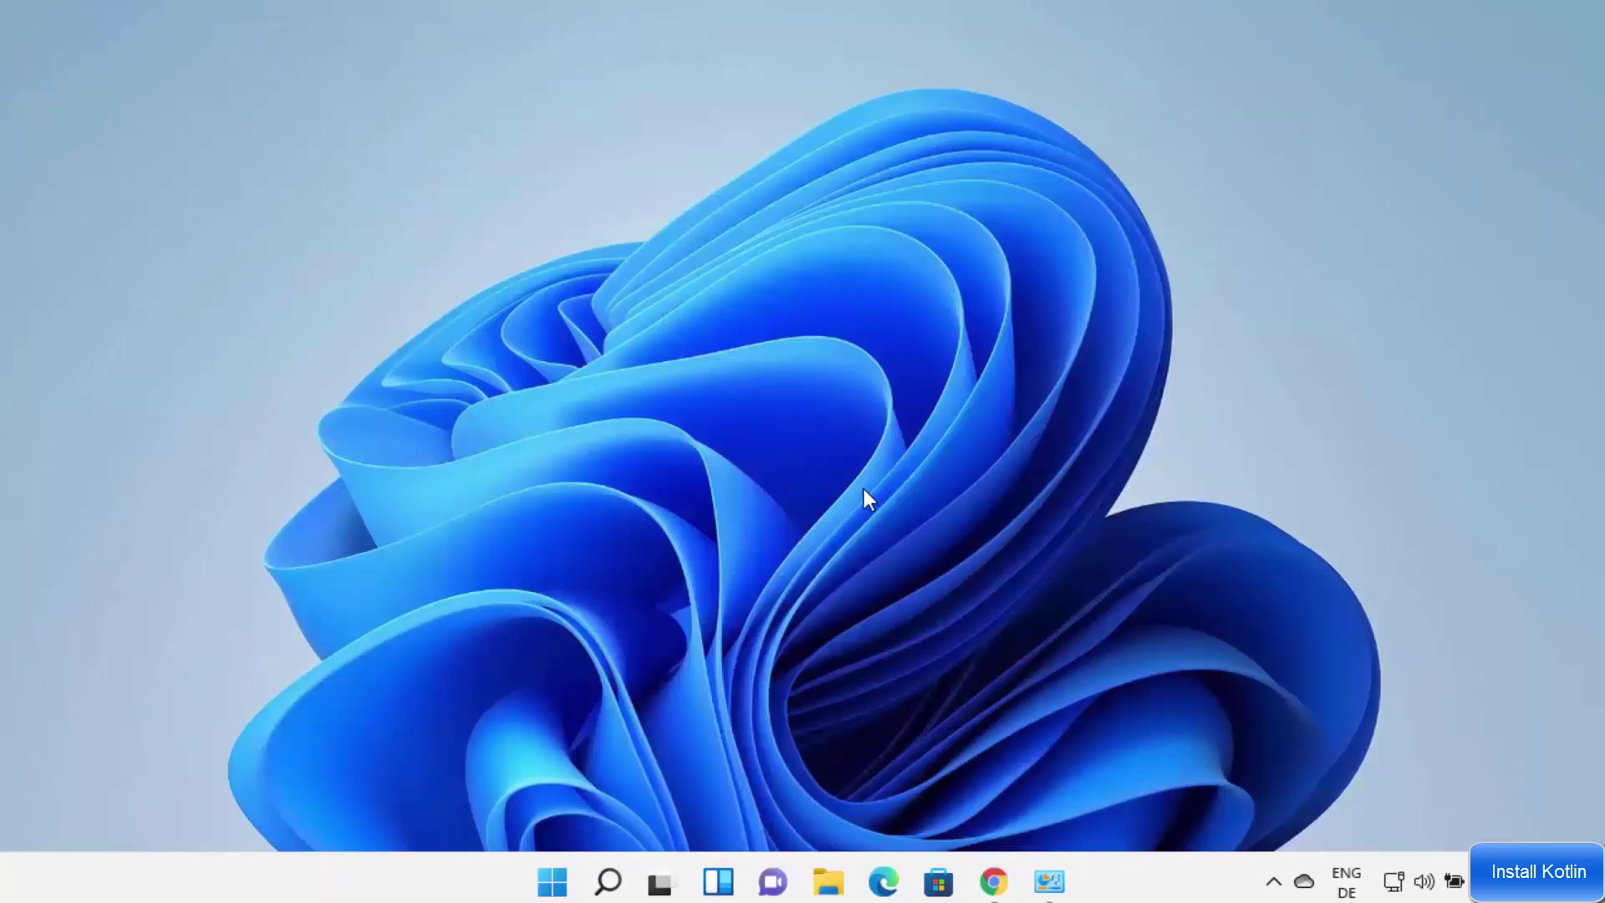
# Search Windows for "cmd", open Command Prompt and check the Java installation with java -version
pyautogui.click(610, 884)
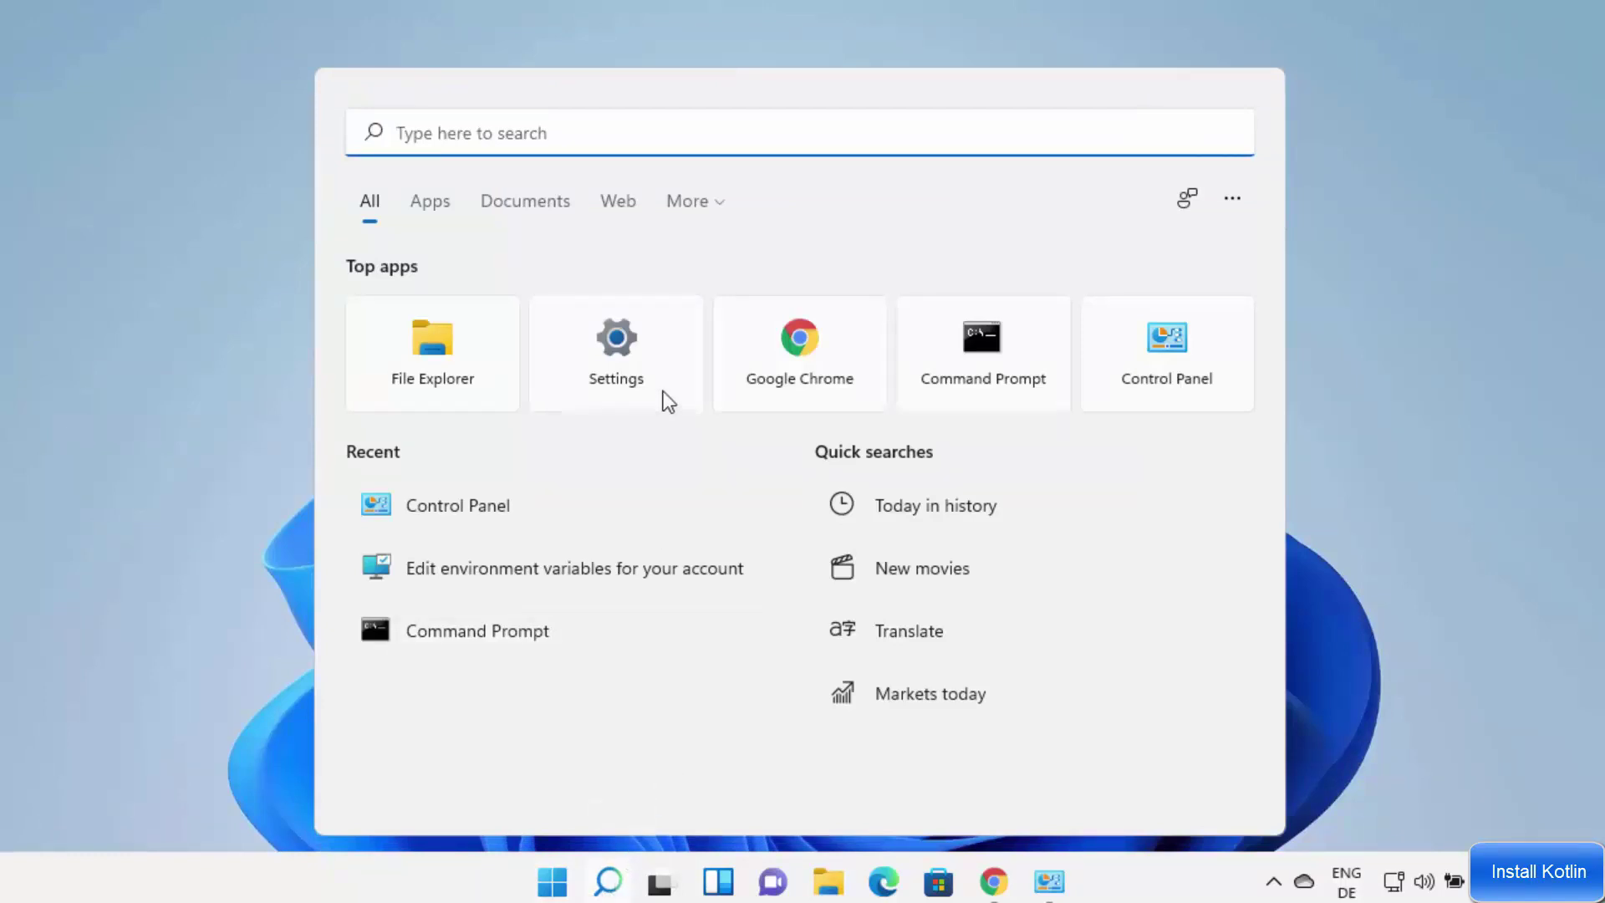
pyautogui.write('cmd')
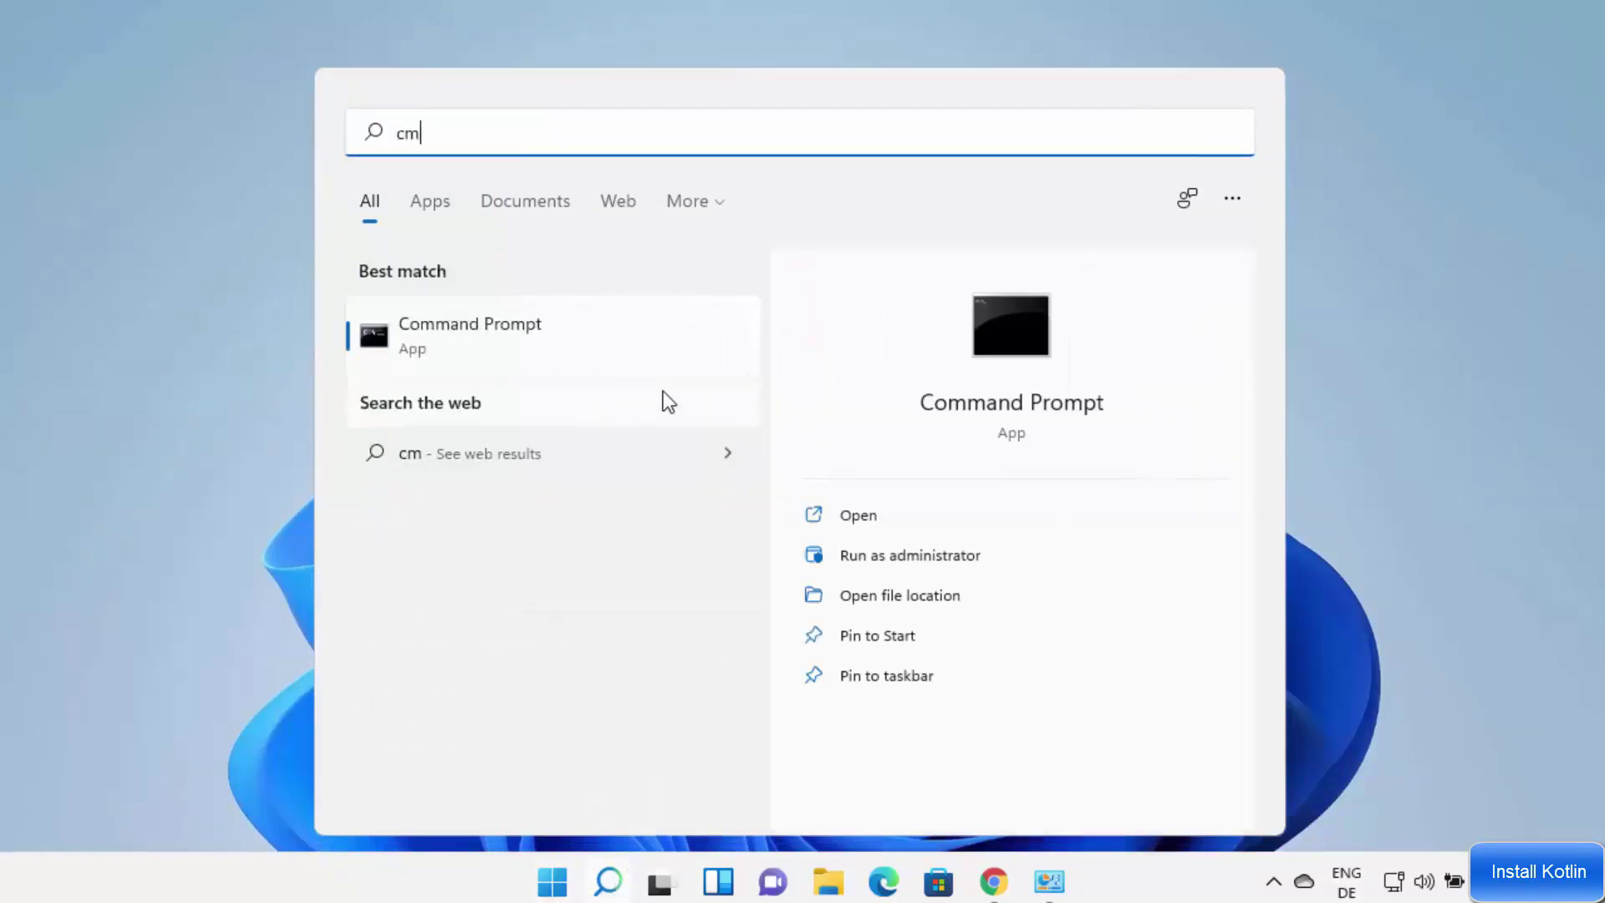
pyautogui.click(527, 324)
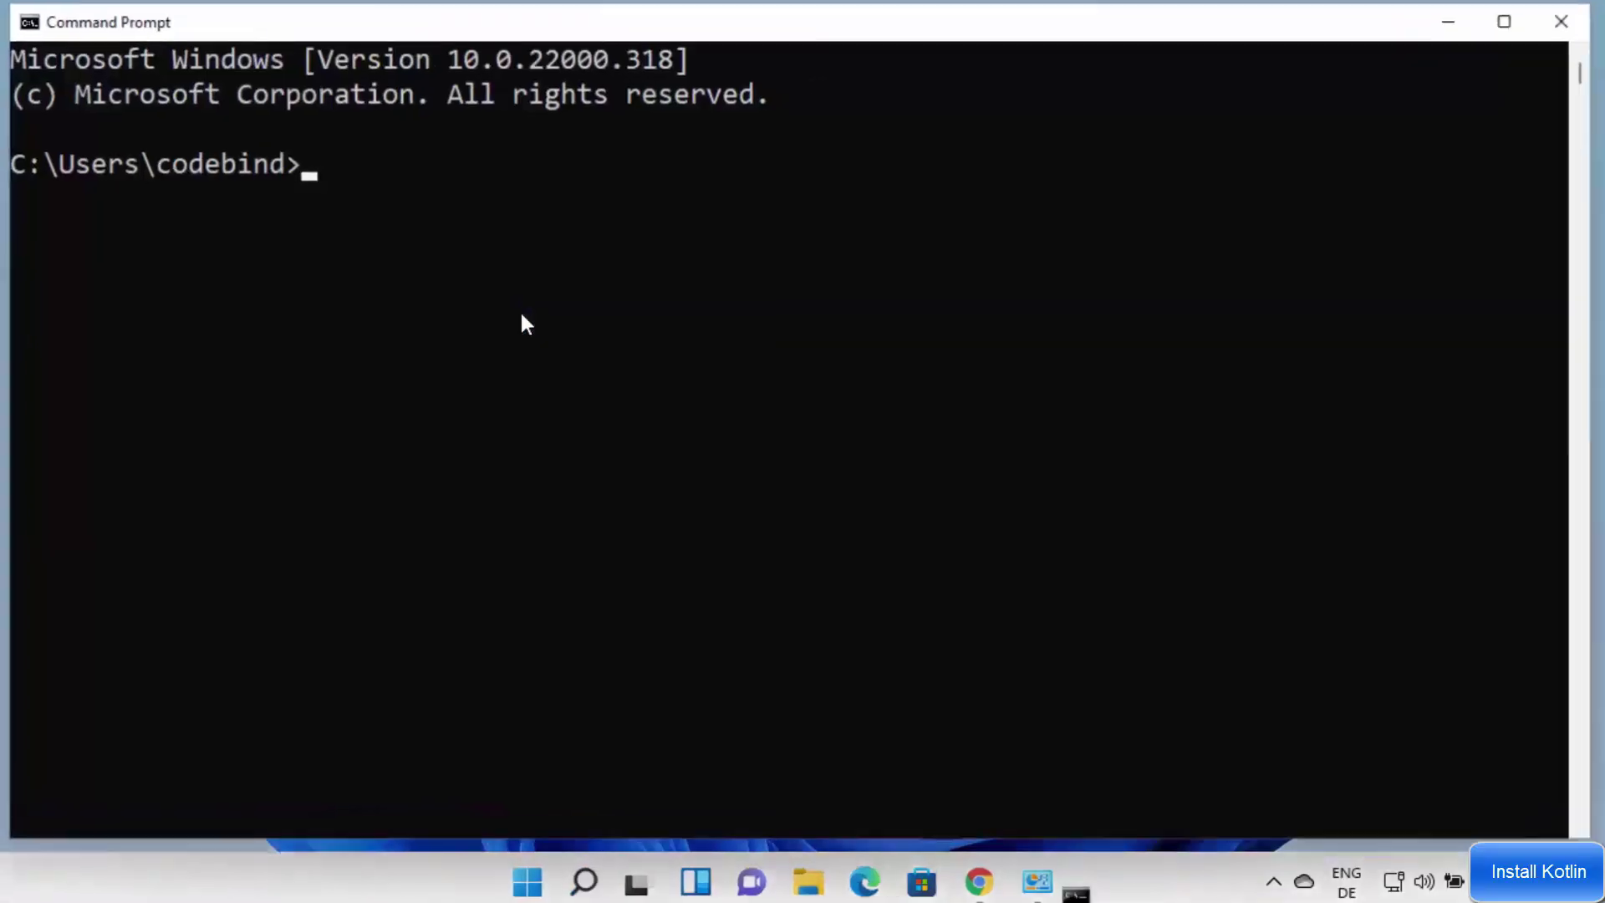
pyautogui.write('jav')
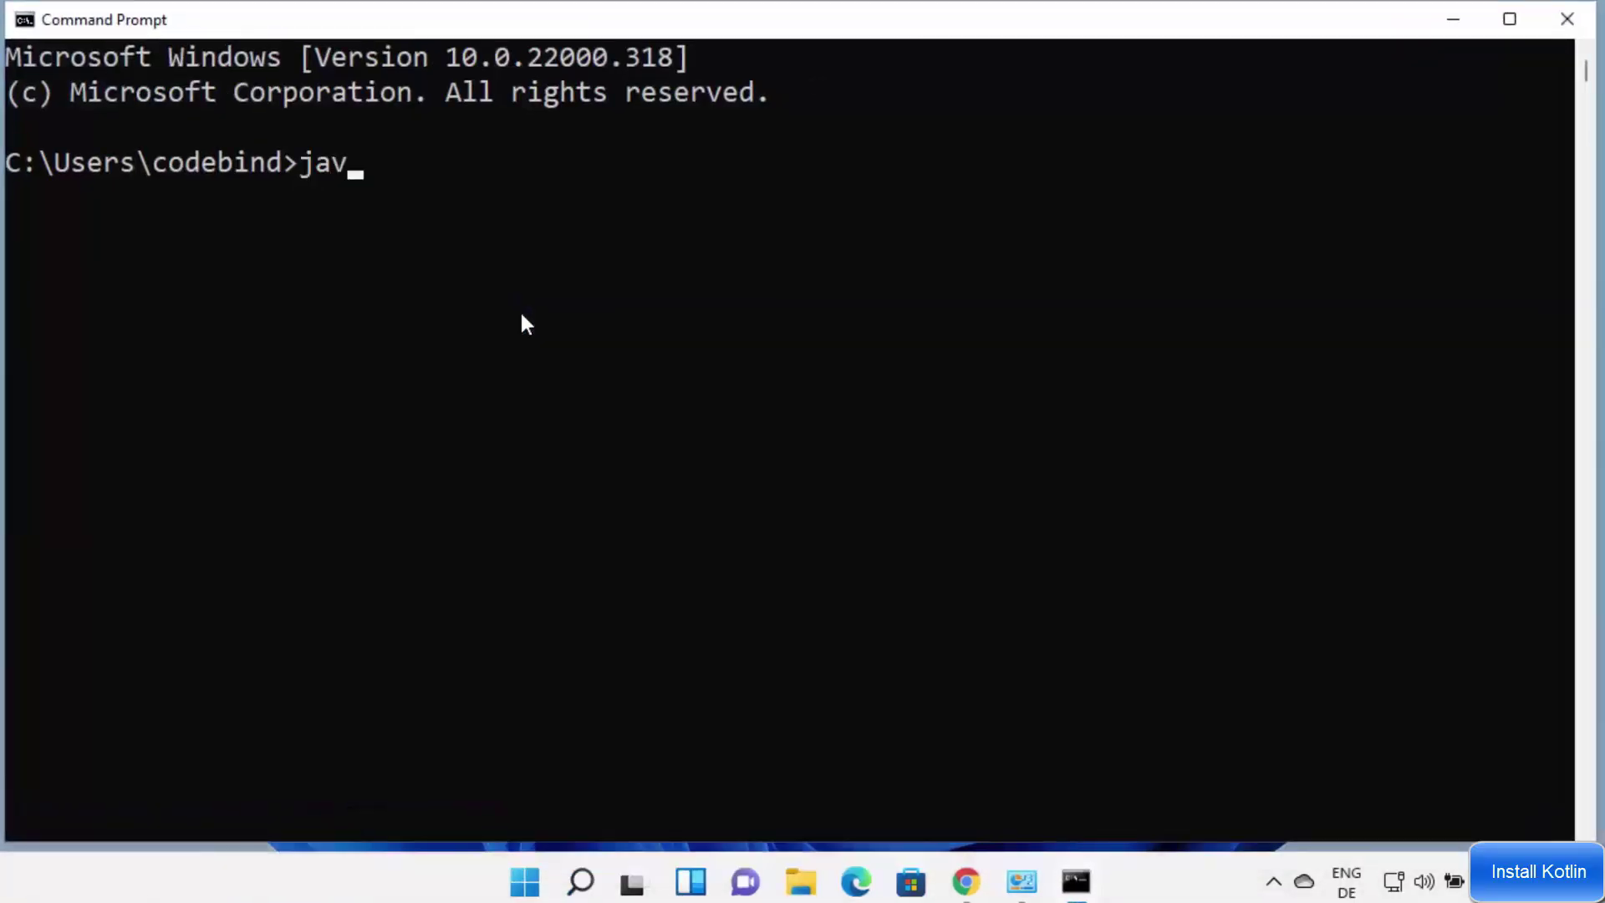
pyautogui.write('a -')
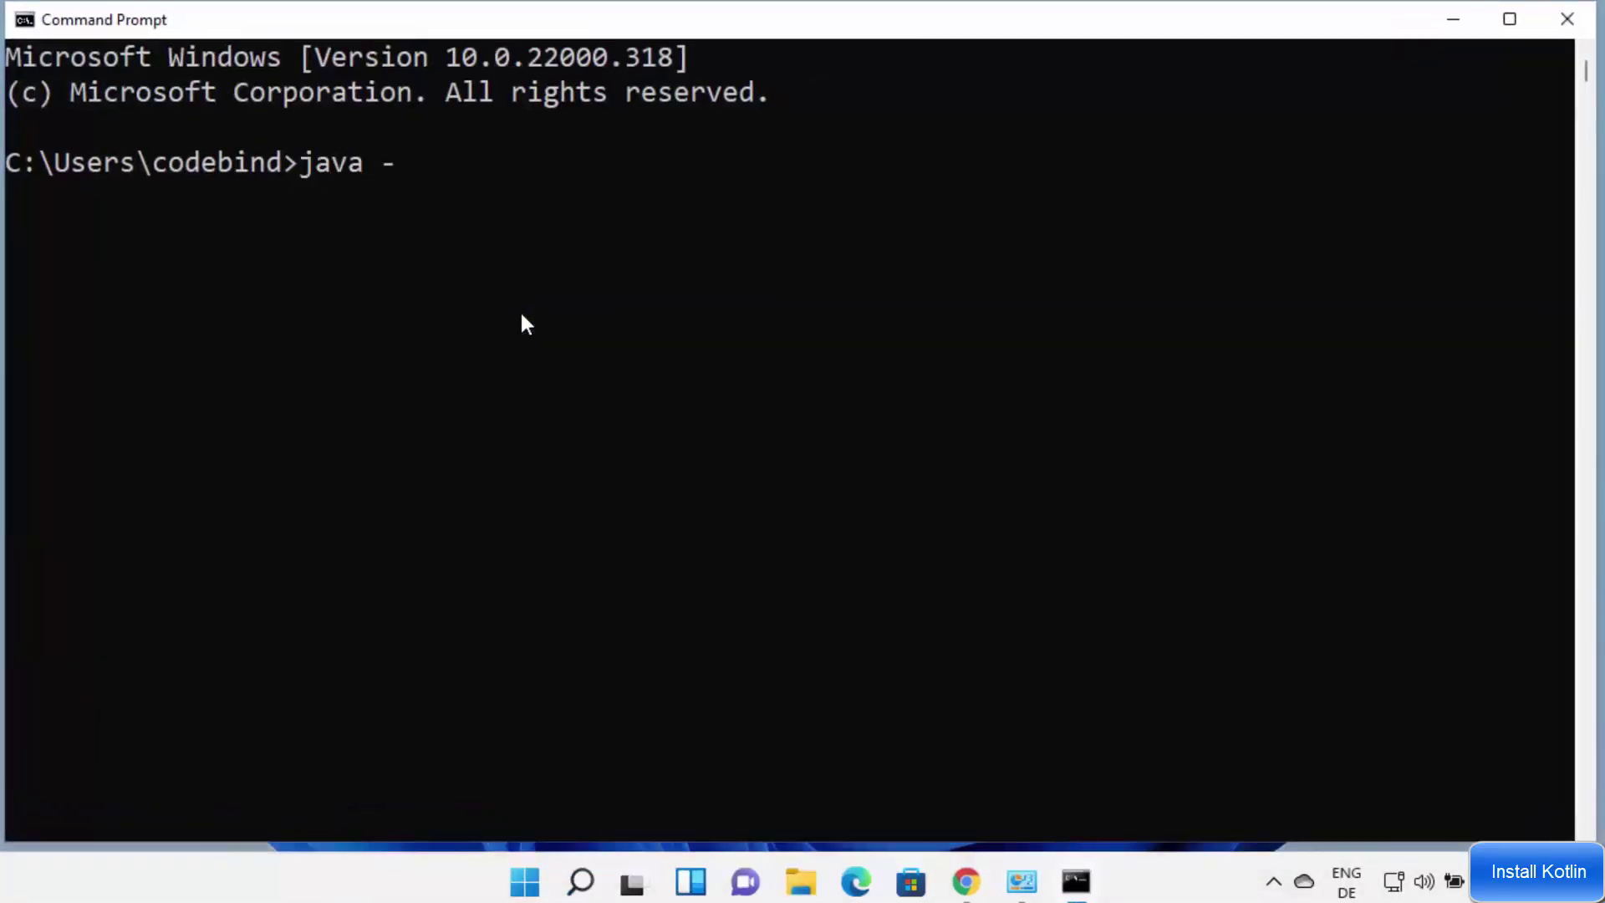
pyautogui.write('version')
pyautogui.press('Return')
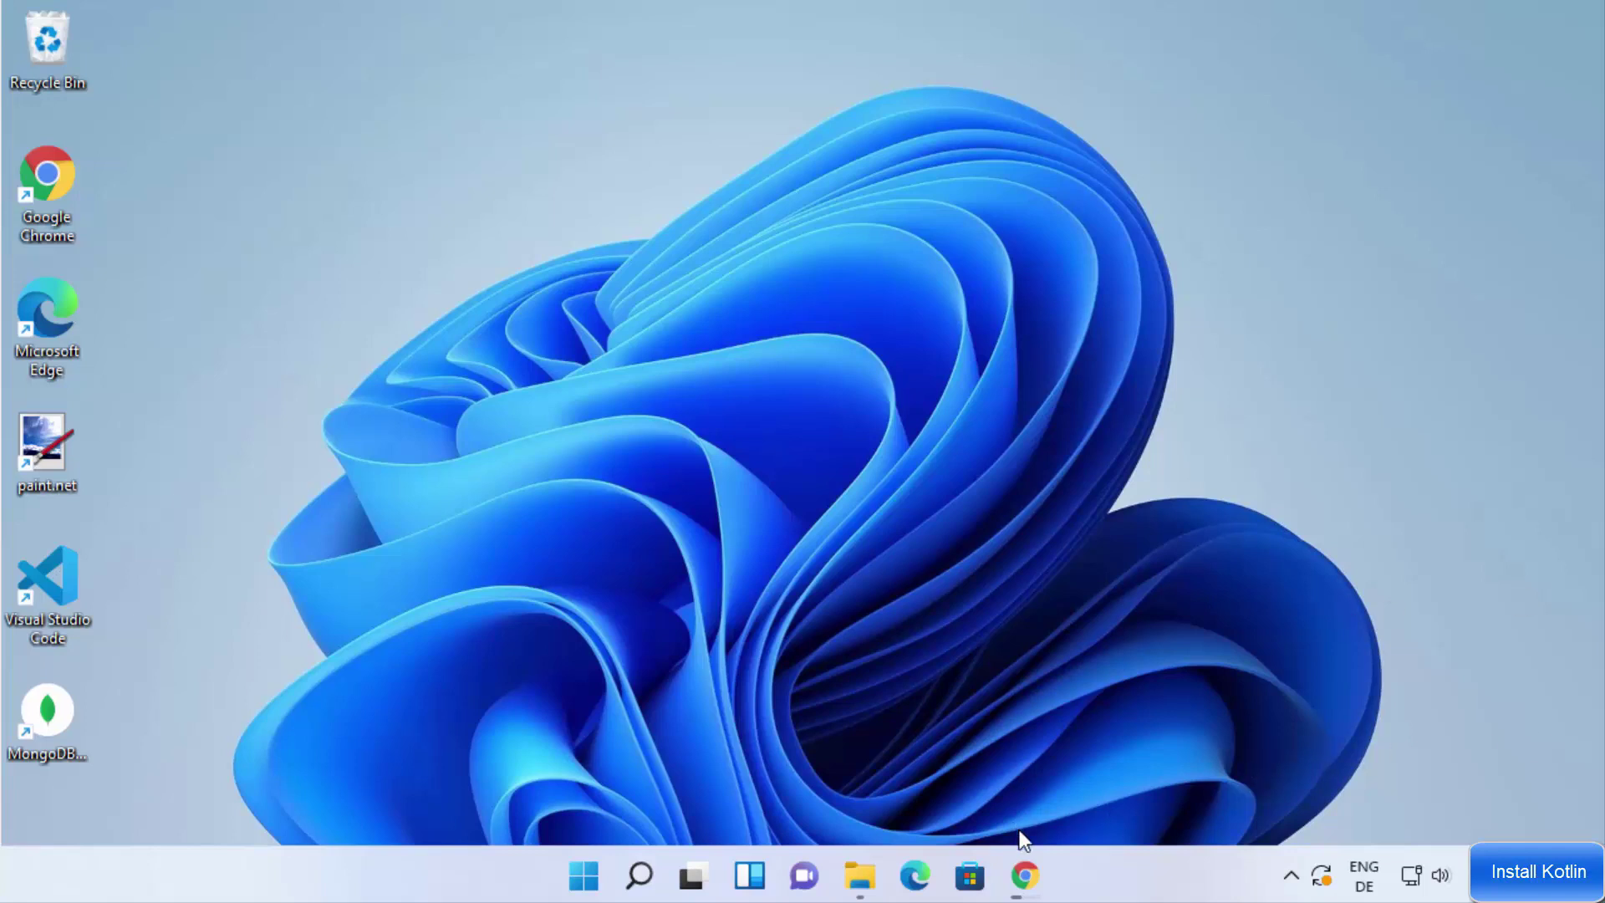
# Switch to Chrome, open the Kotlin Programming Language site from the Google results and go to its Get started page
pyautogui.moveTo(1025, 869)
pyautogui.click(1170, 777)
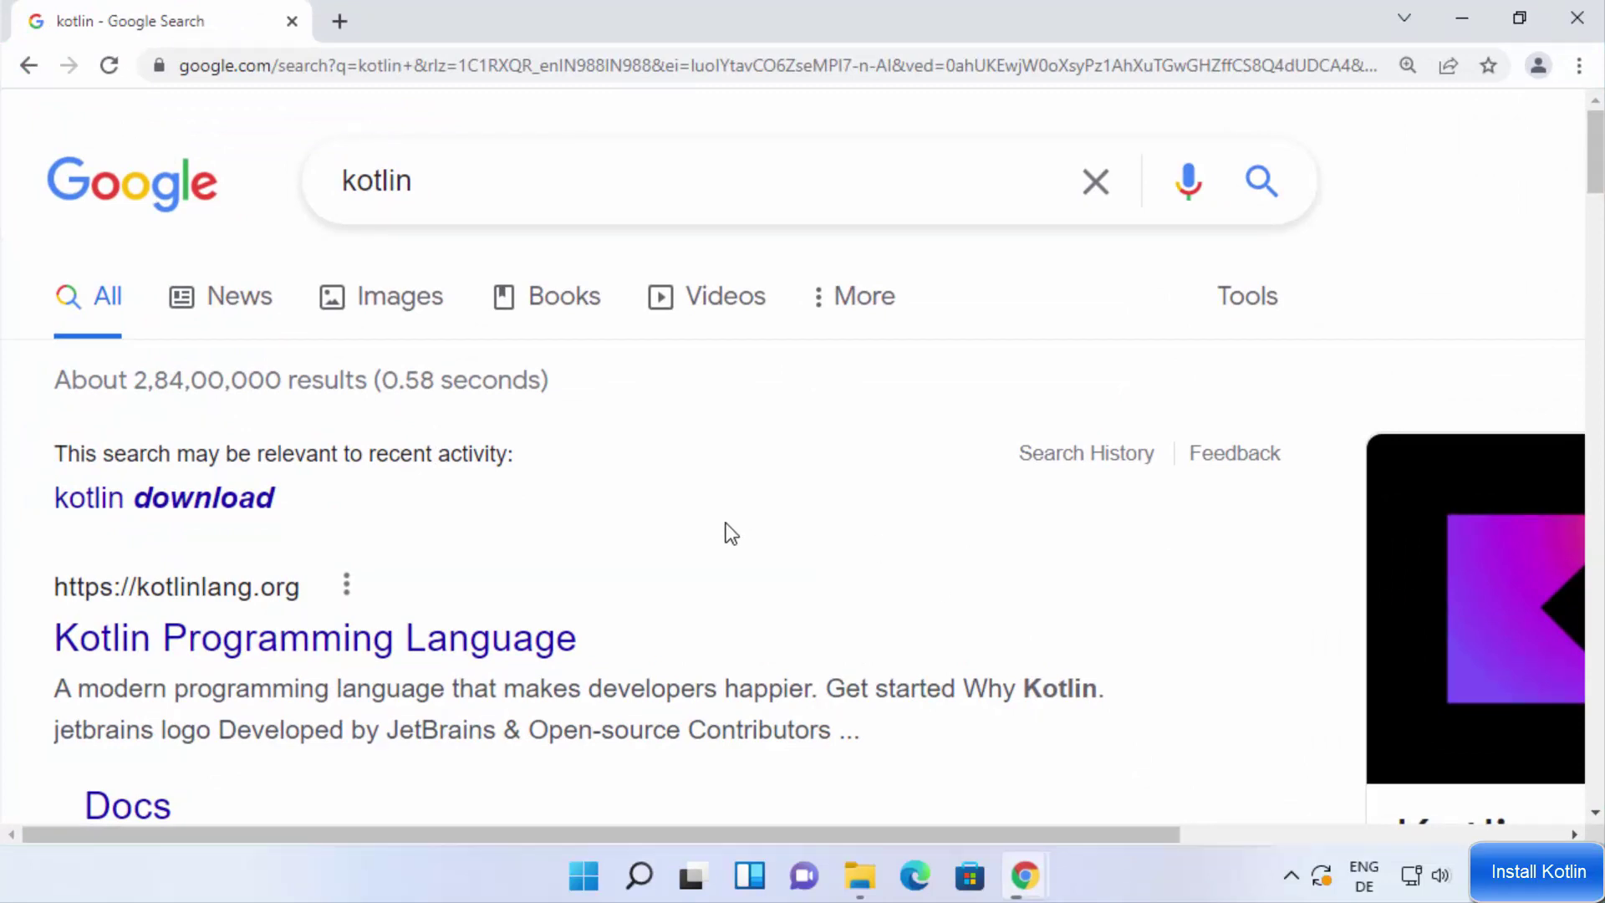
pyautogui.click(432, 654)
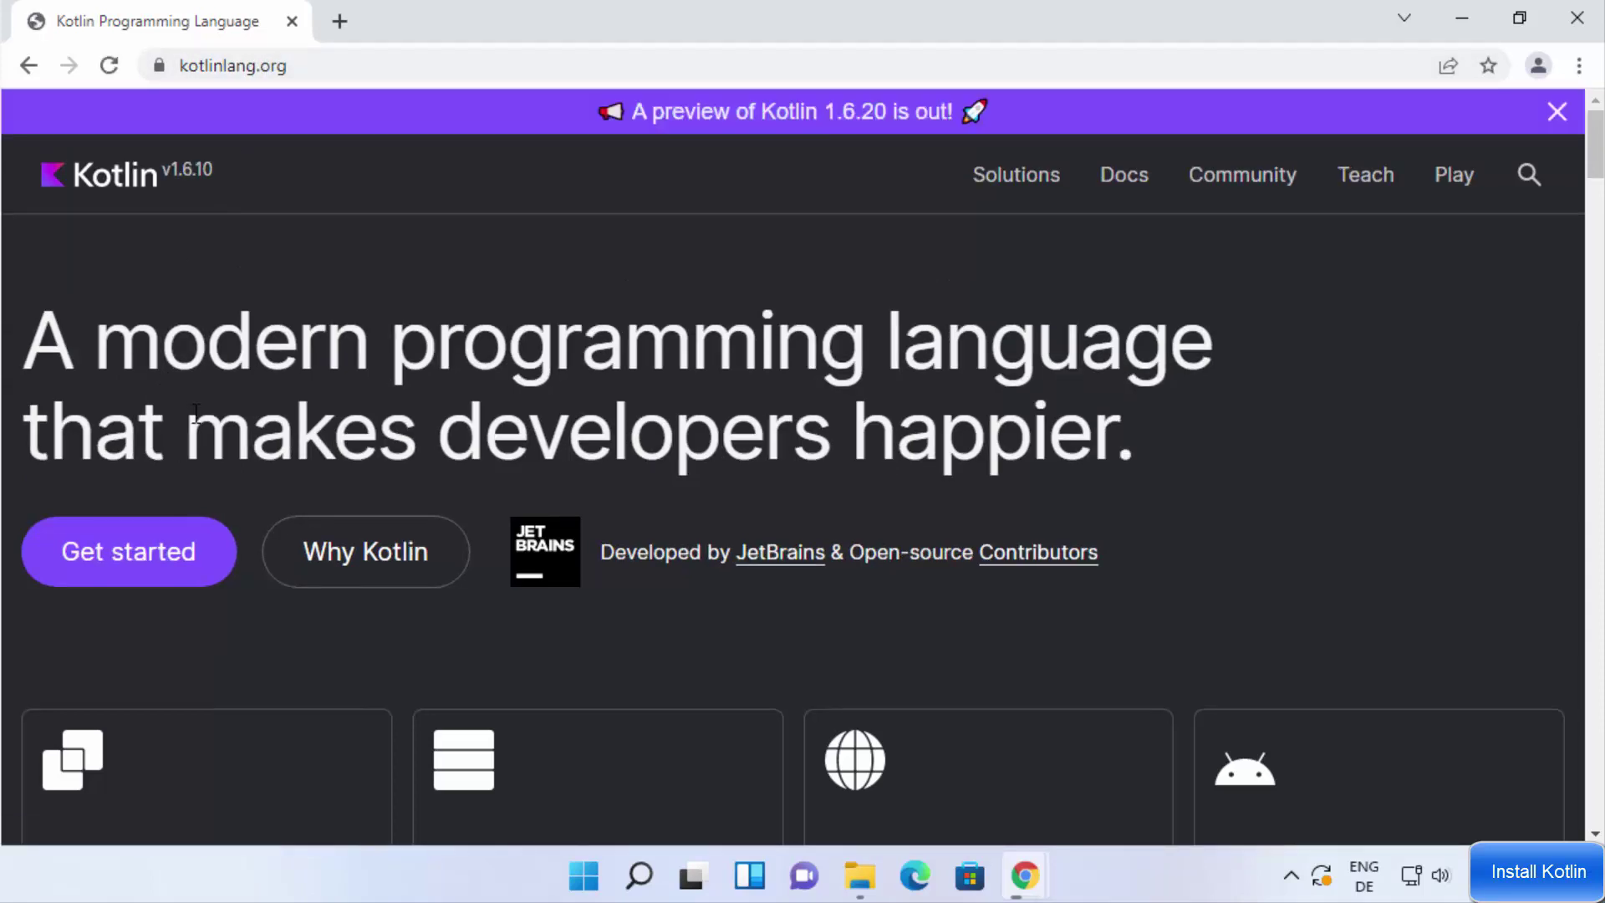
pyautogui.click(142, 564)
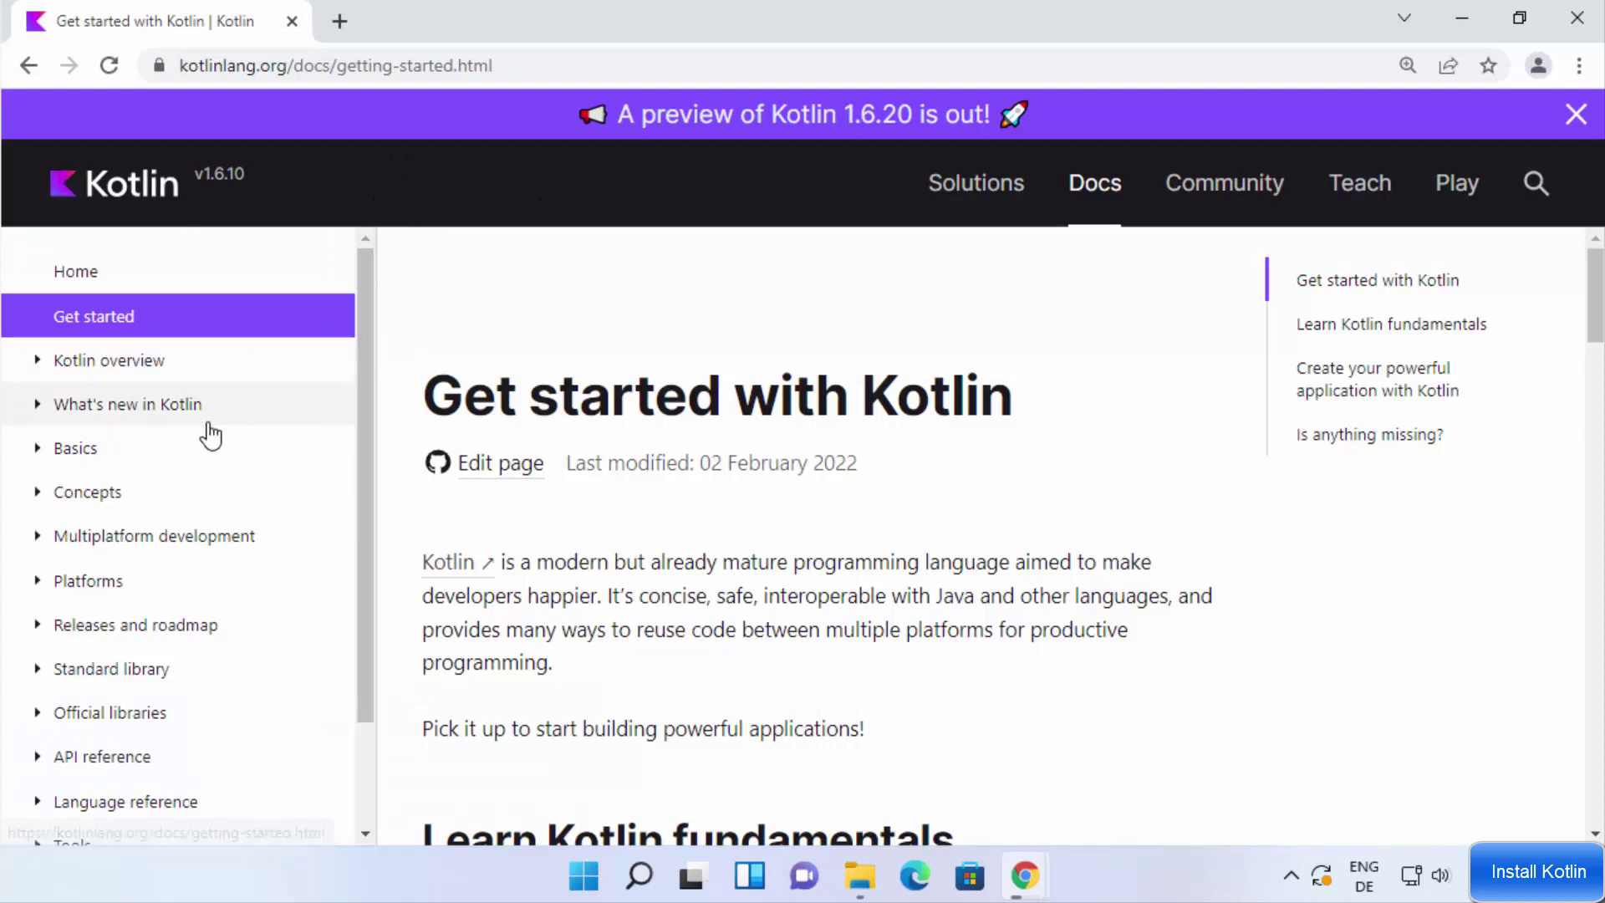
# Open the Command-line compiler page in the Compiler section of the Kotlin documentation's Tools
pyautogui.scroll(-2, 229, 409)
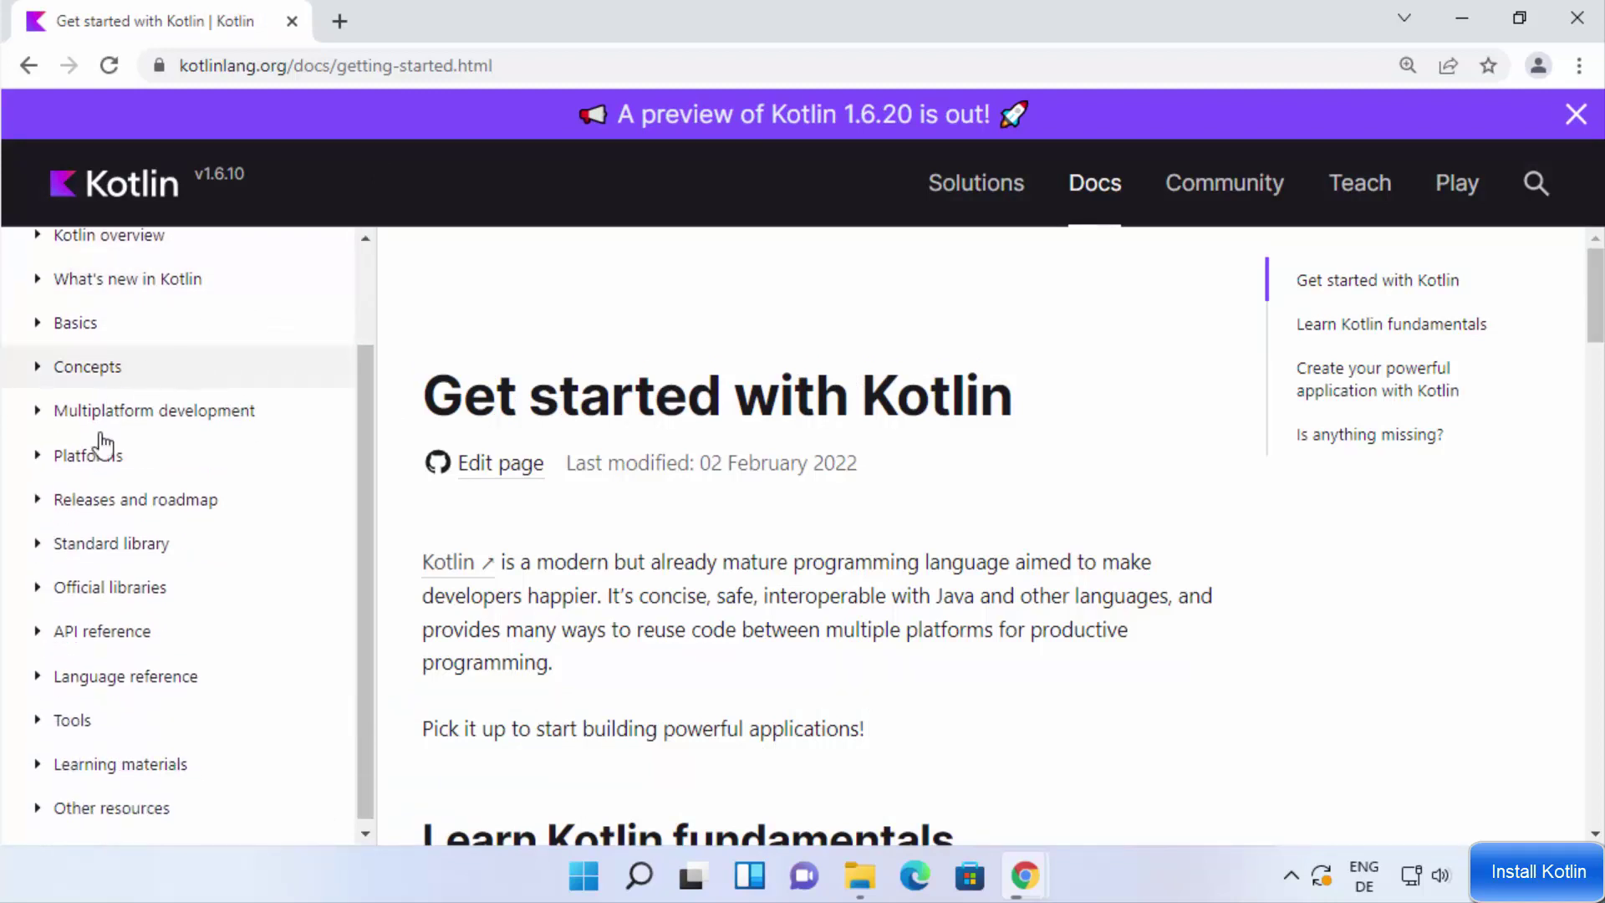
pyautogui.scroll(-1, 158, 468)
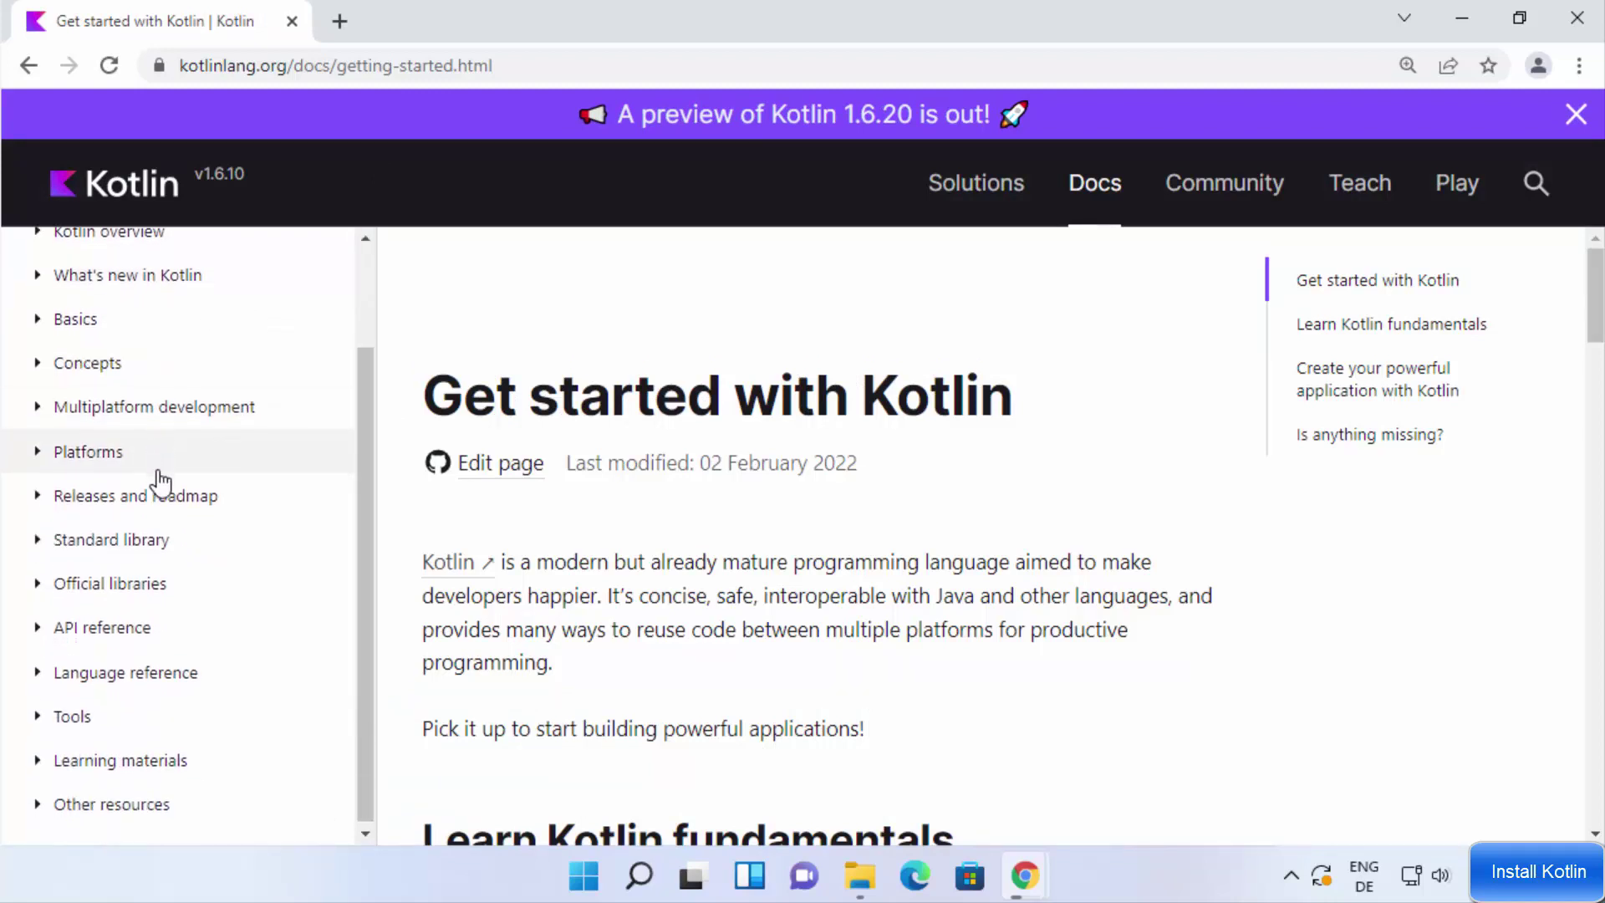
pyautogui.click(73, 717)
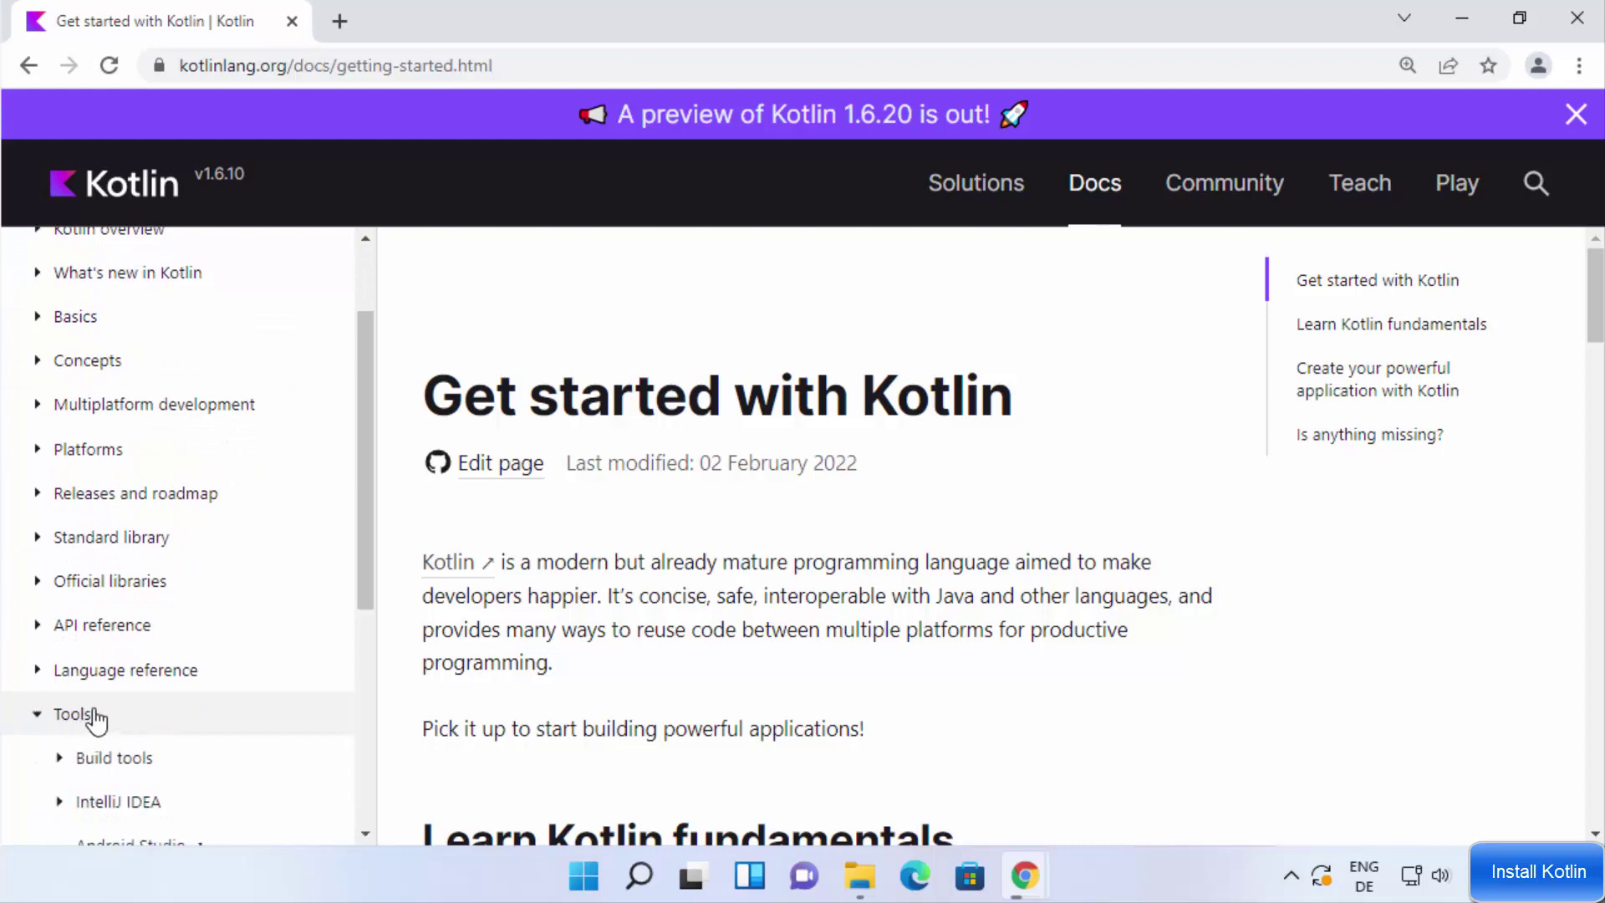
pyautogui.scroll(-2, 210, 653)
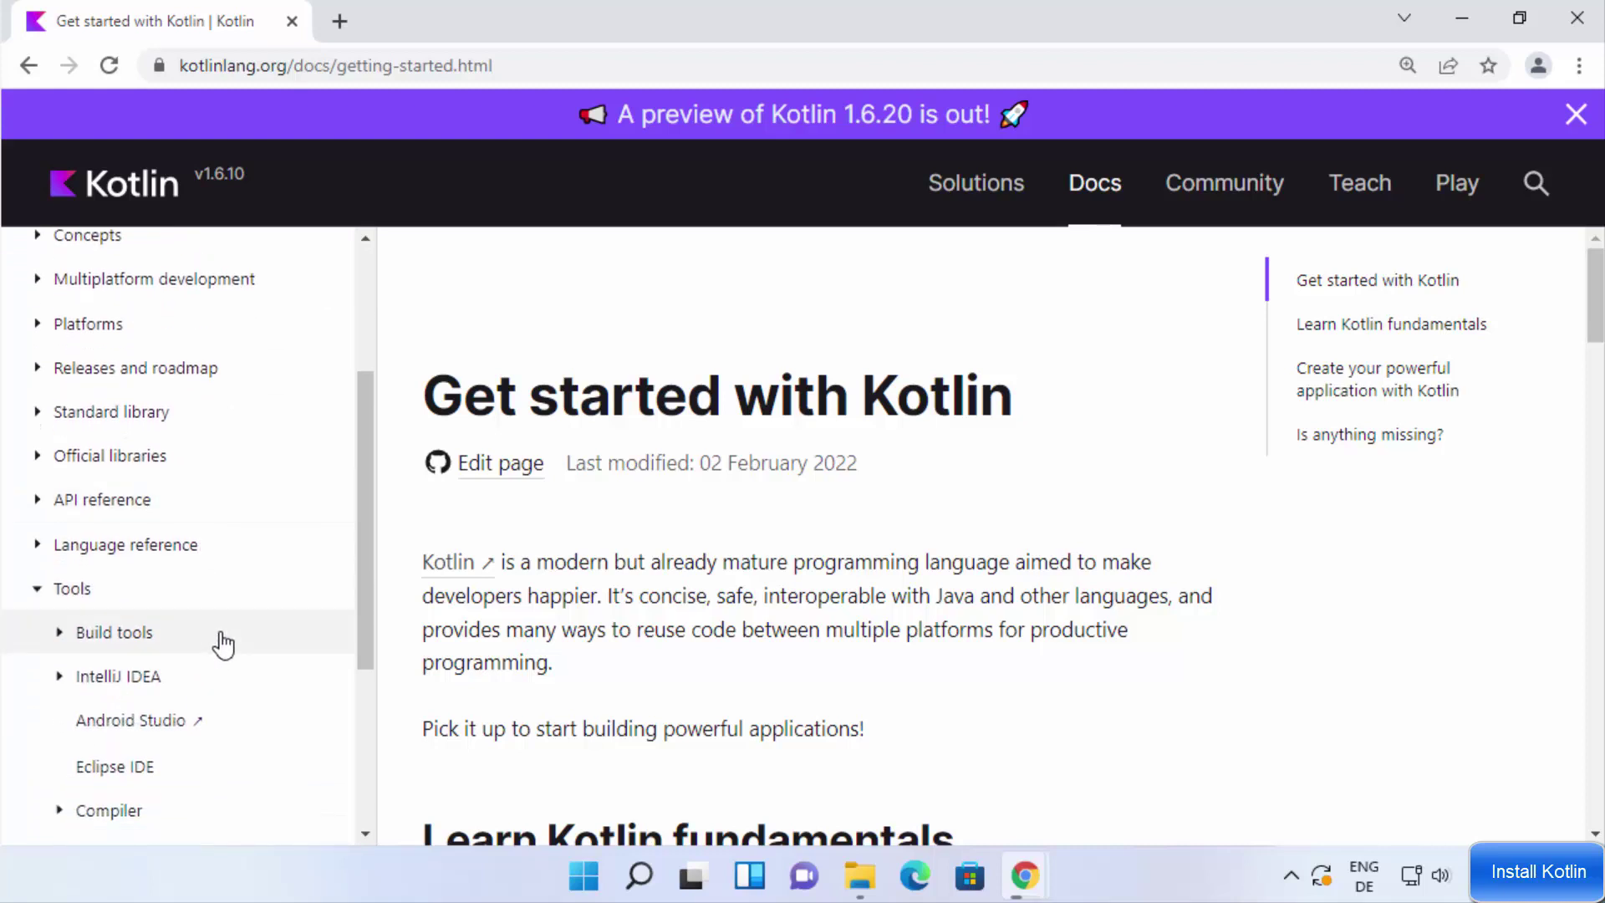
pyautogui.scroll(-2, 226, 635)
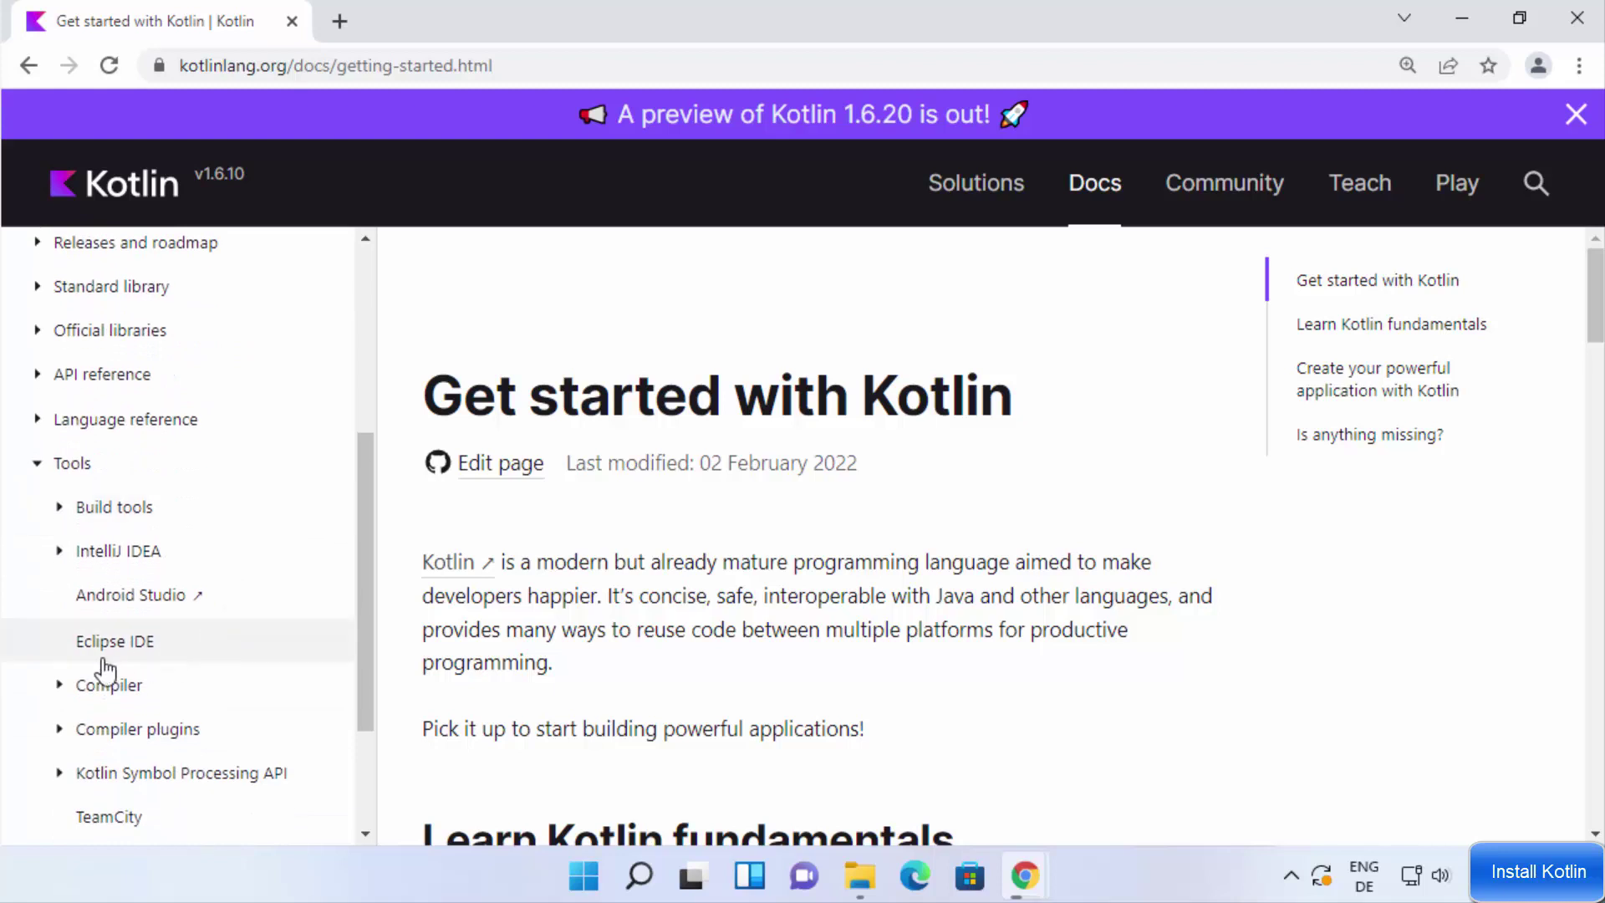
pyautogui.click(125, 690)
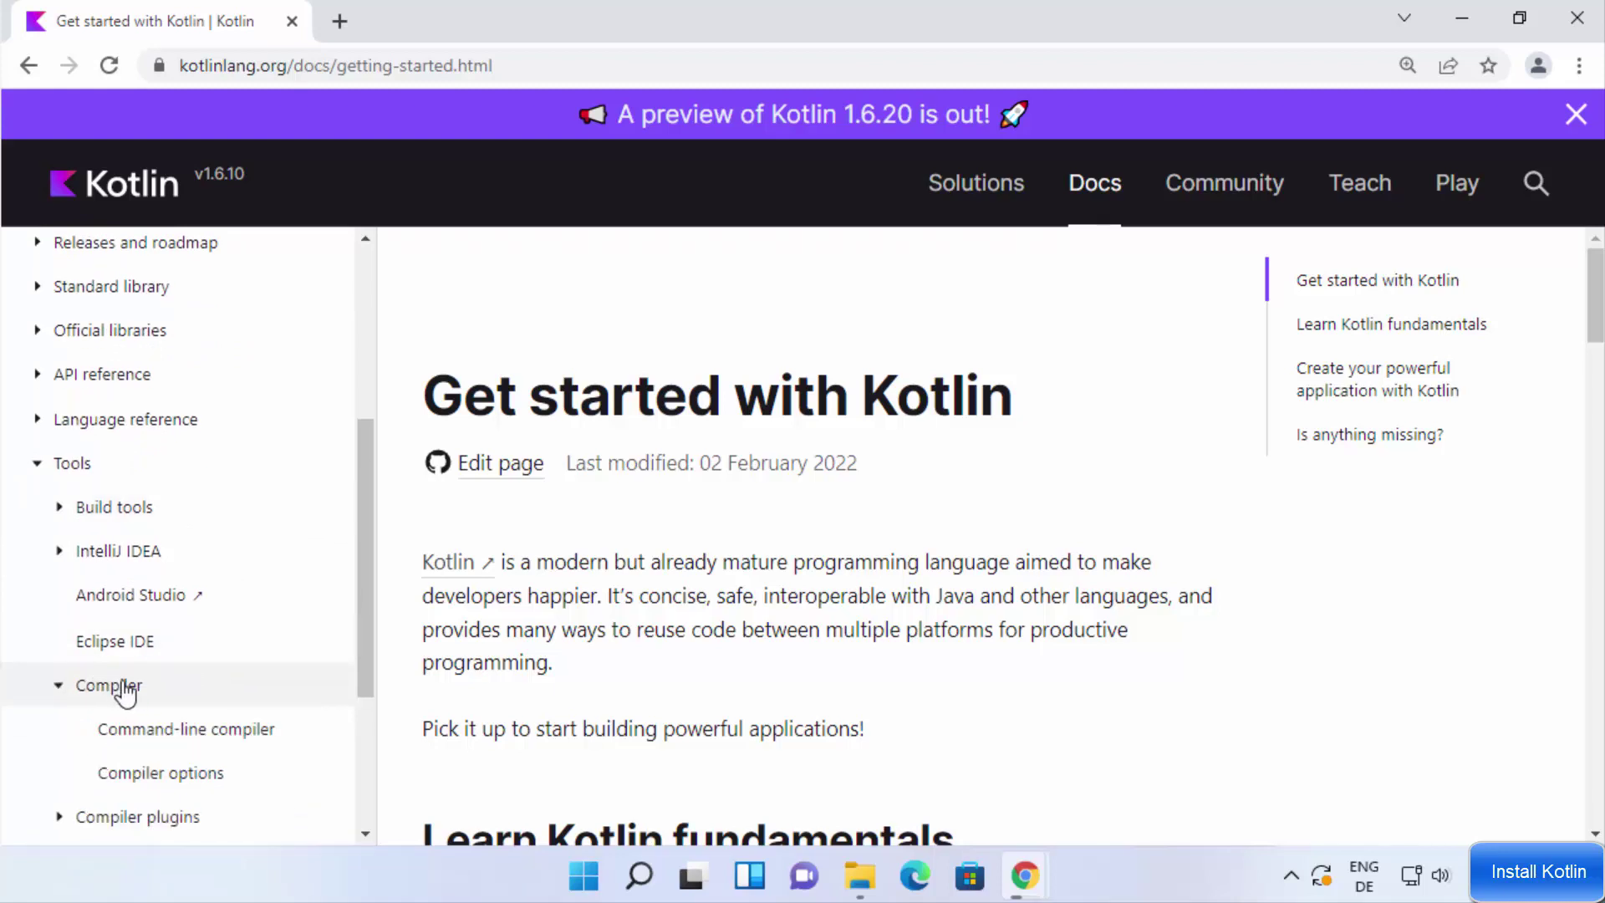
pyautogui.click(186, 739)
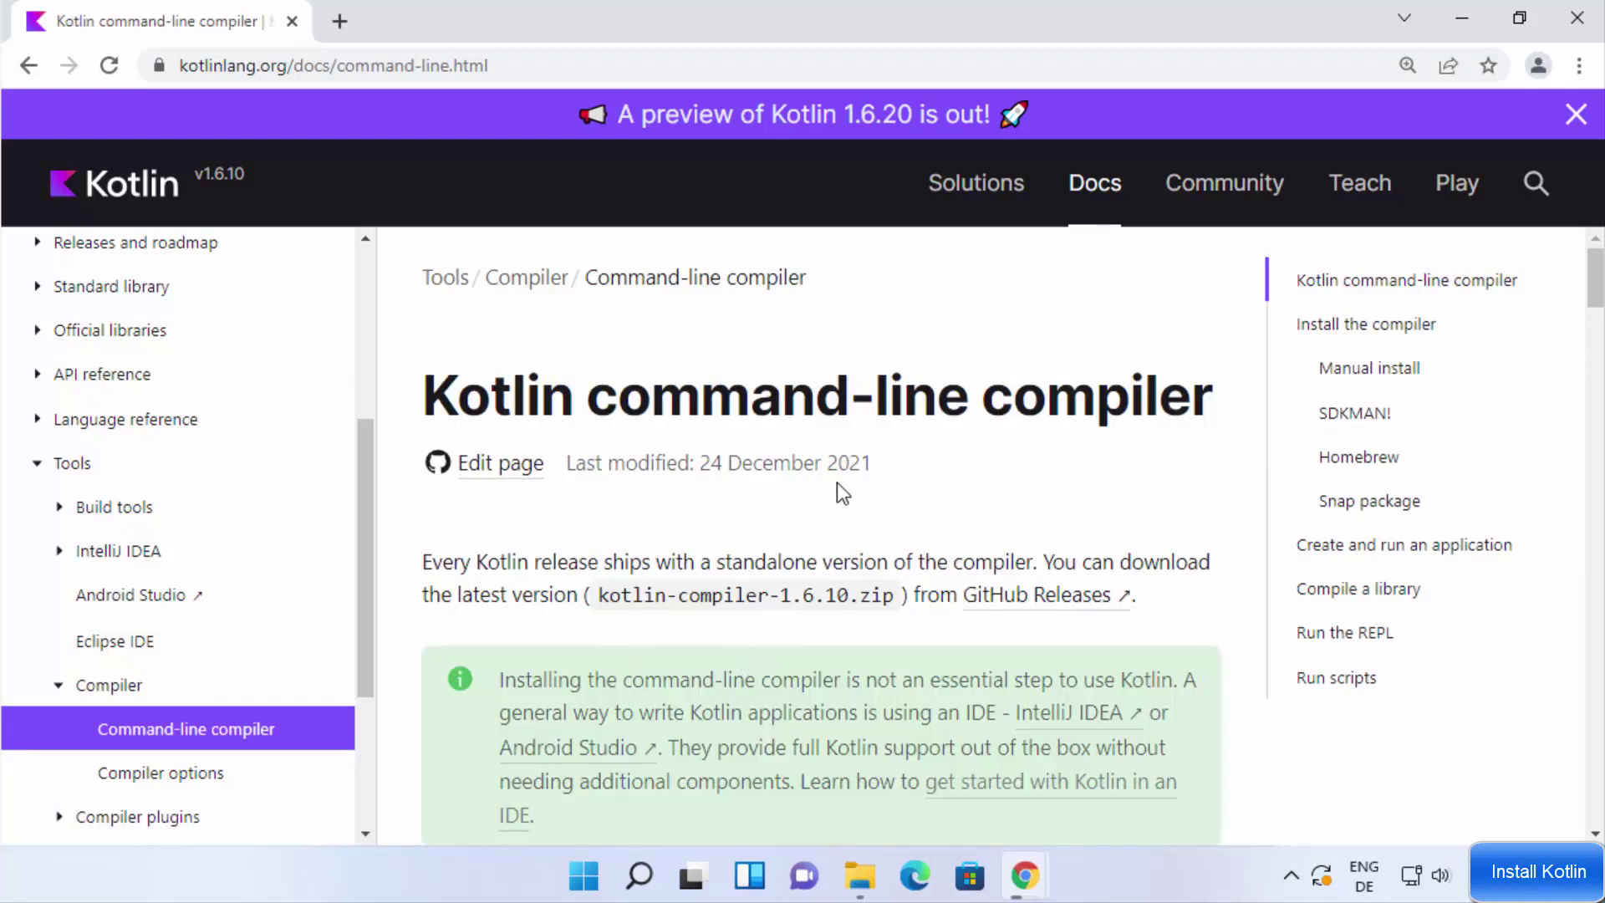
# Read the note about installing the command-line compiler and open the linked GitHub Releases page
pyautogui.scroll(-3, 841, 500)
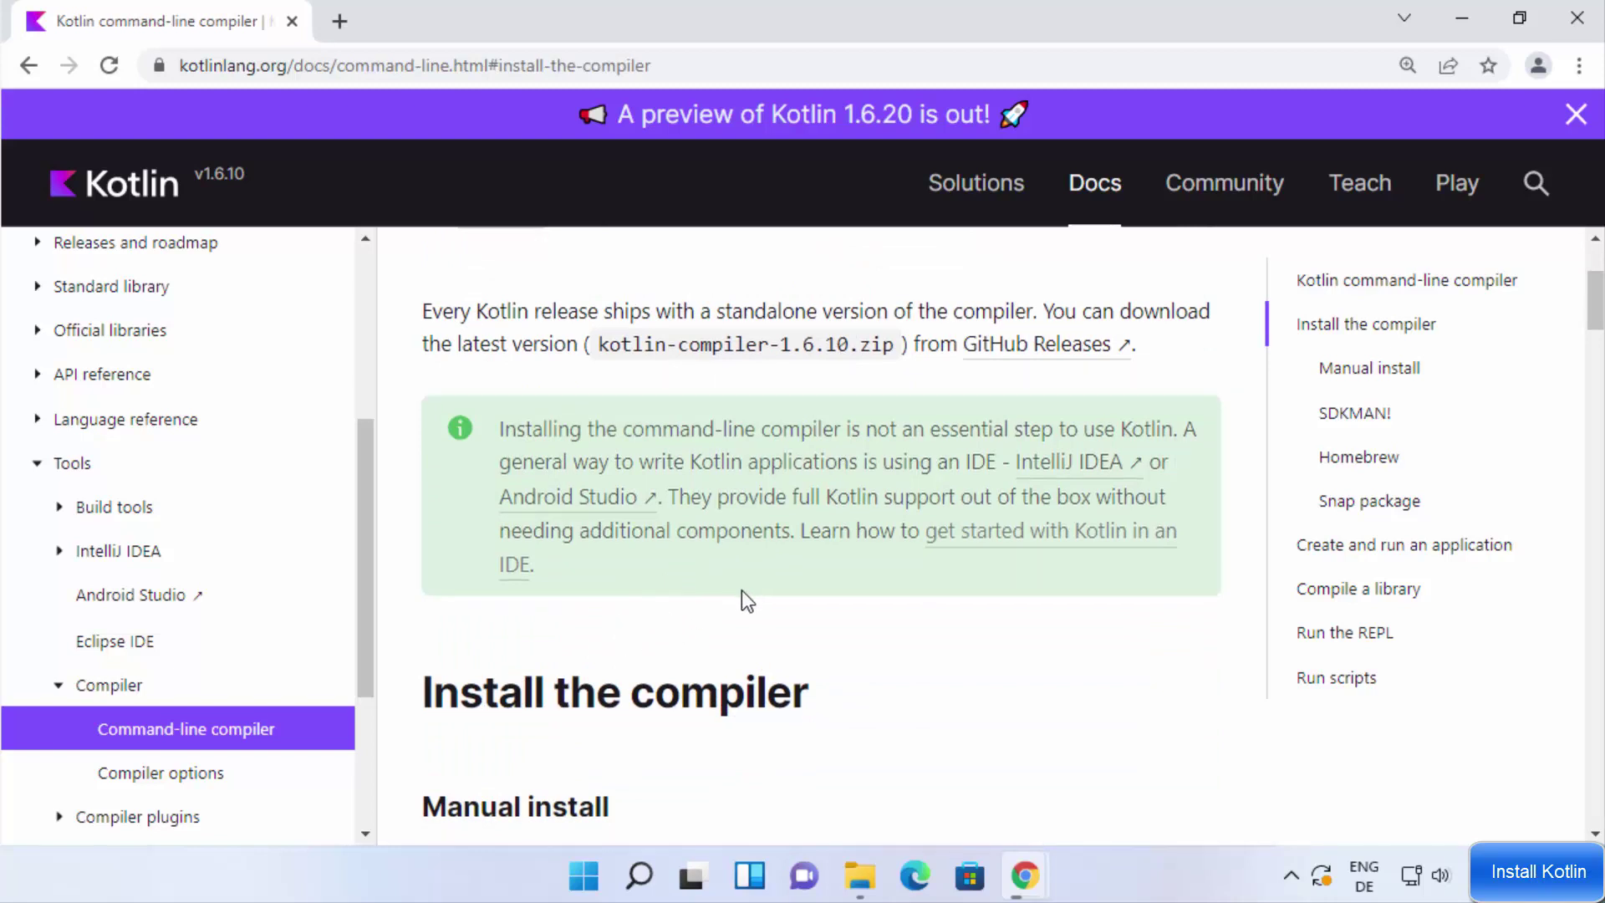
pyautogui.scroll(2, 740, 590)
pyautogui.moveTo(485, 550); pyautogui.dragTo(649, 685)
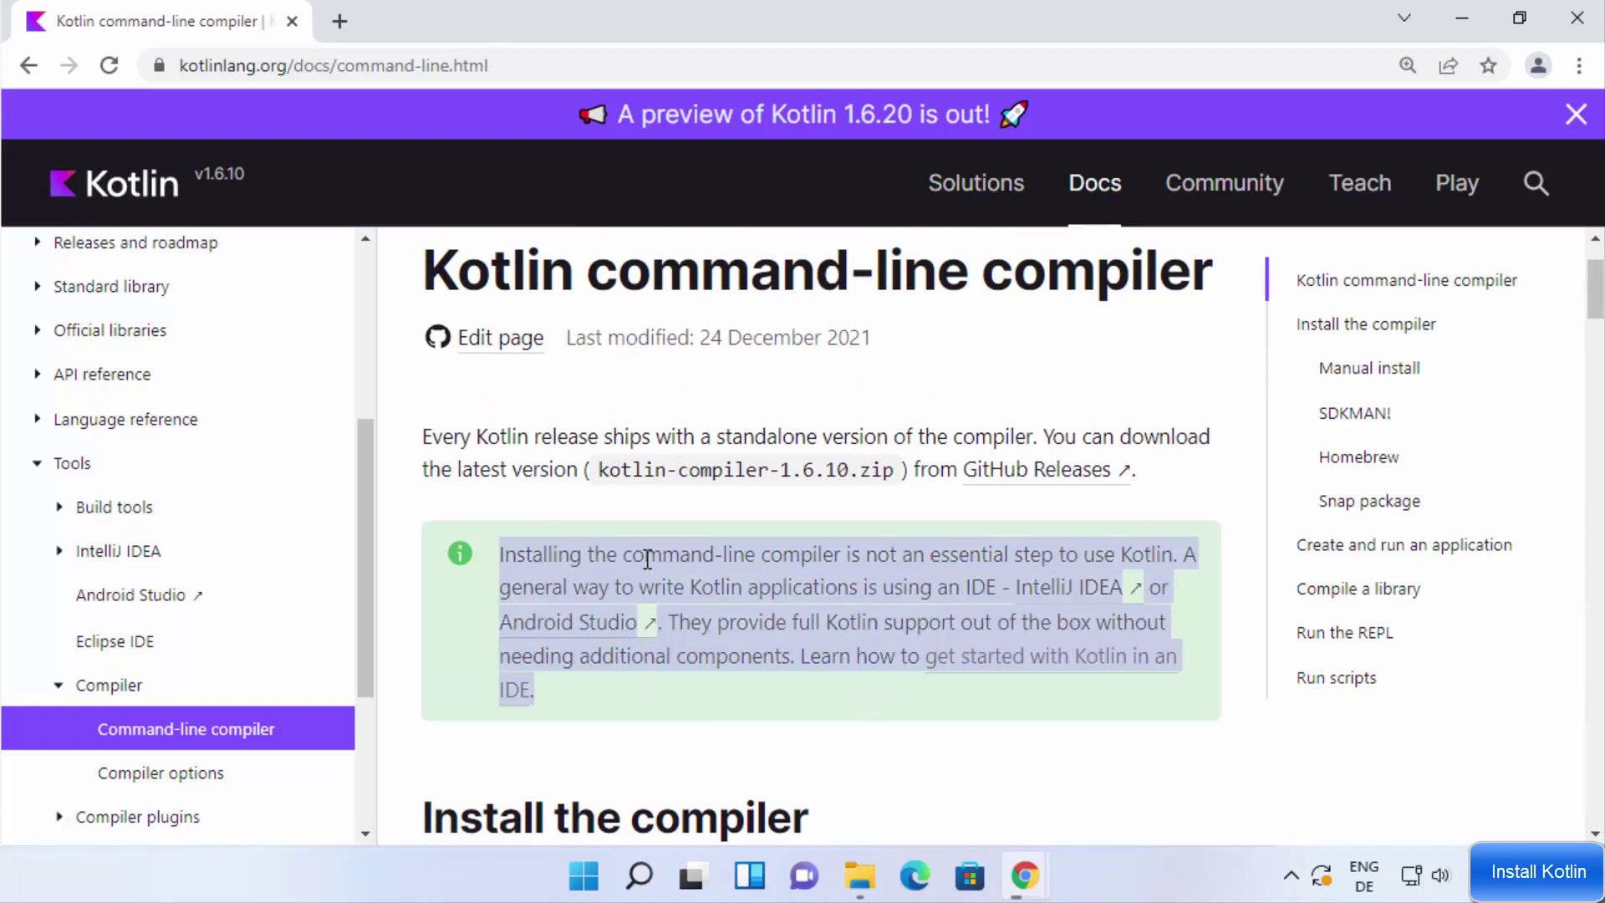
pyautogui.doubleClick(775, 555)
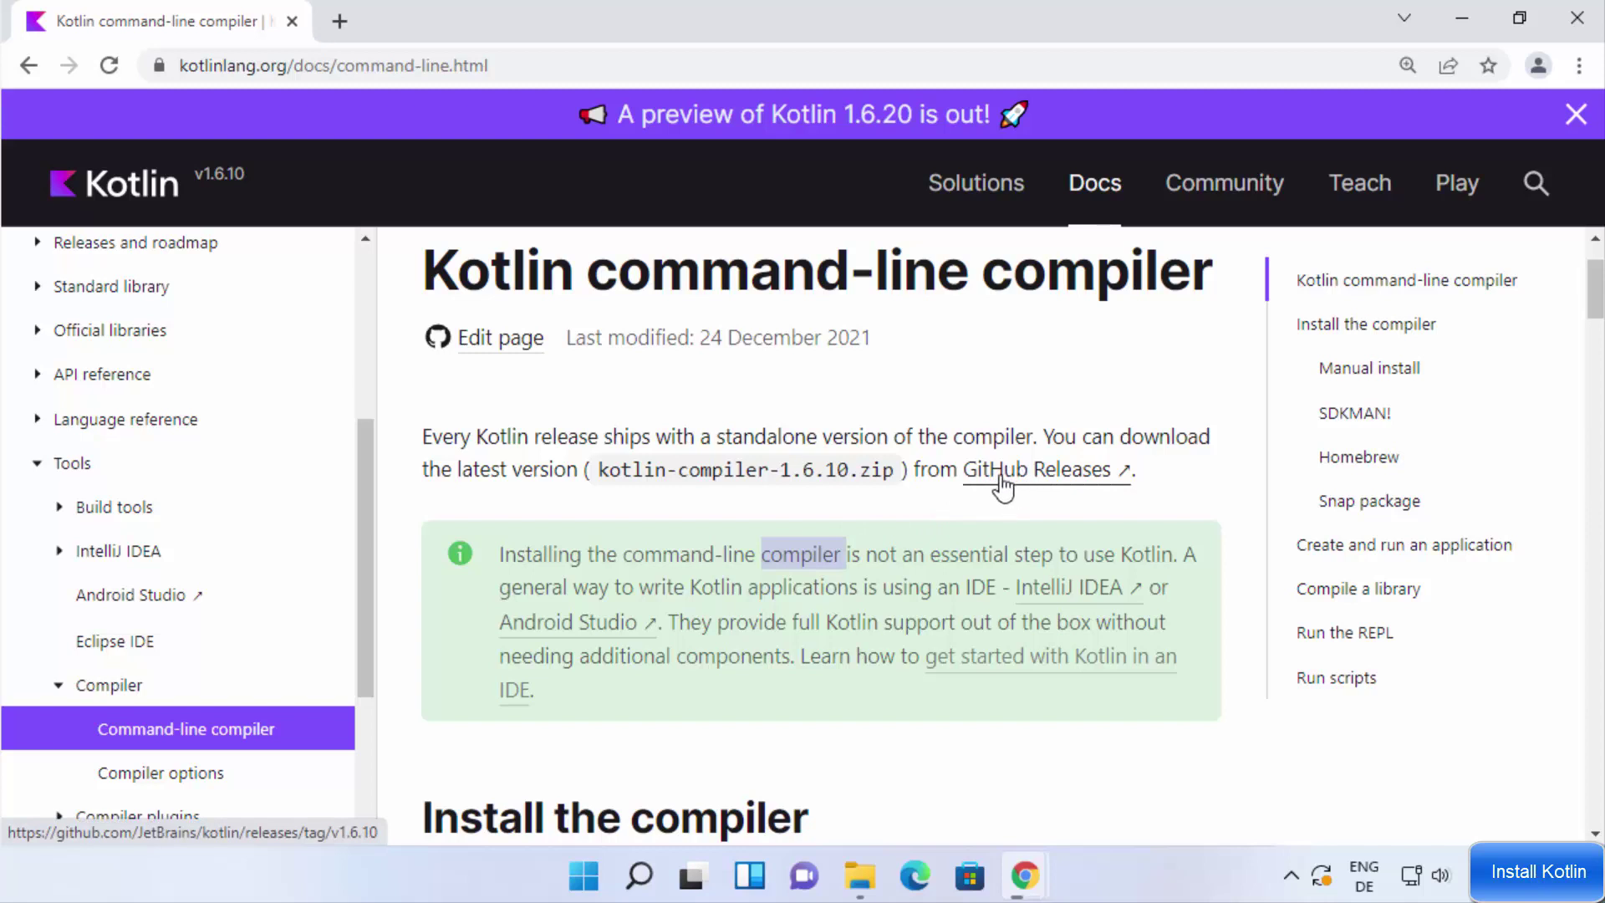
pyautogui.click(1026, 483)
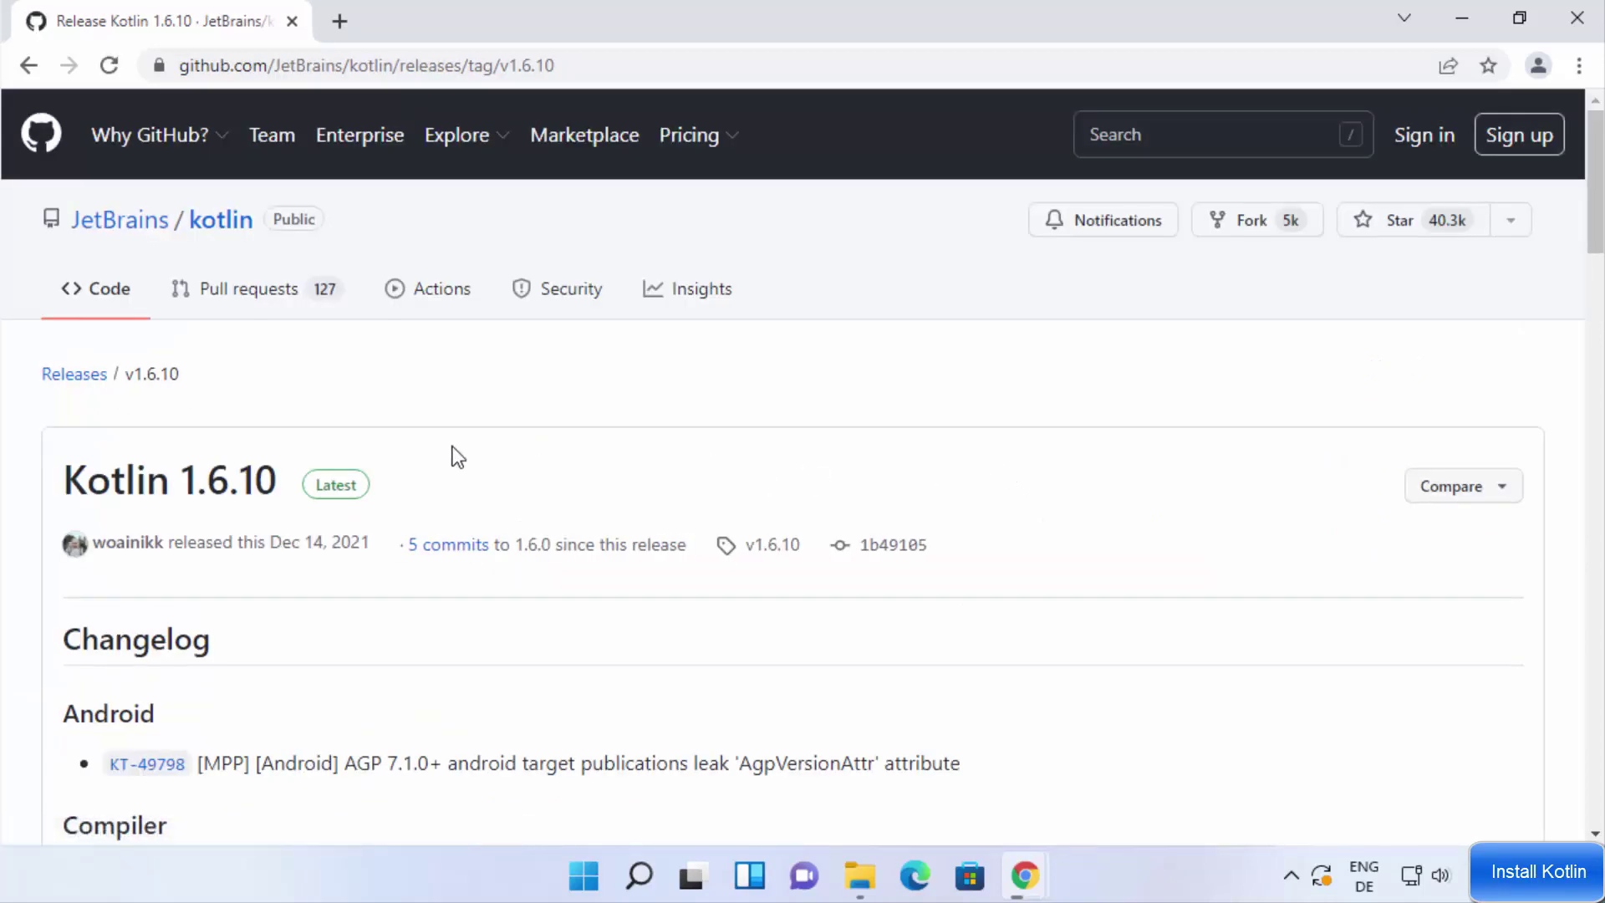
# Download kotlin-compiler-1.6.10.zip from the assets of the Kotlin 1.6.10 release
pyautogui.scroll(-5, 458, 456)
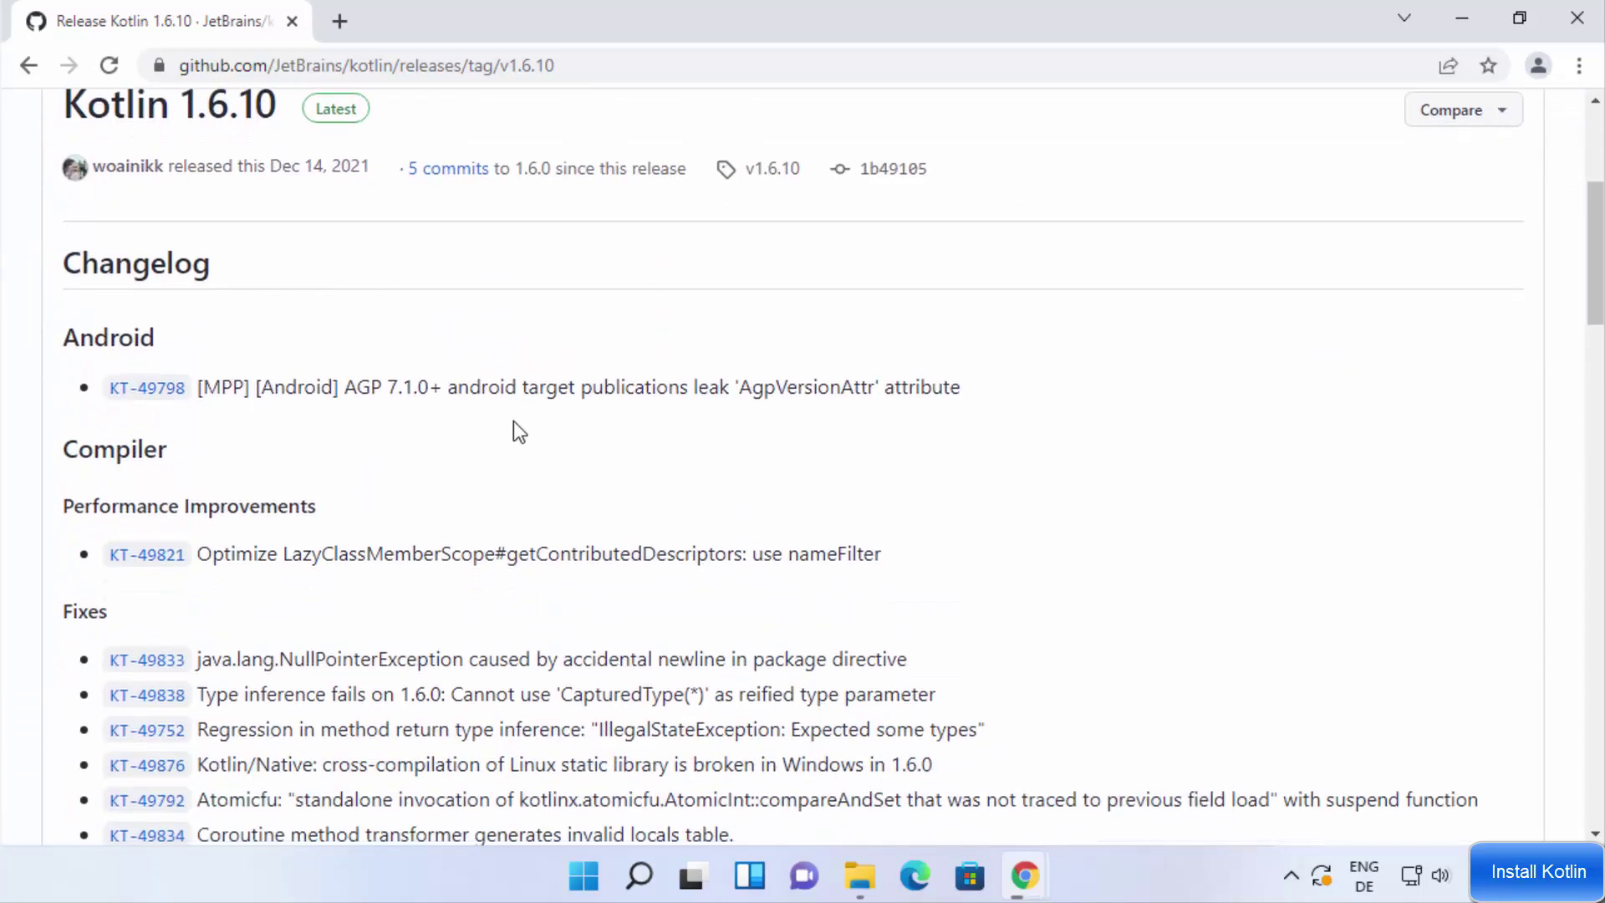
pyautogui.scroll(2, 513, 420)
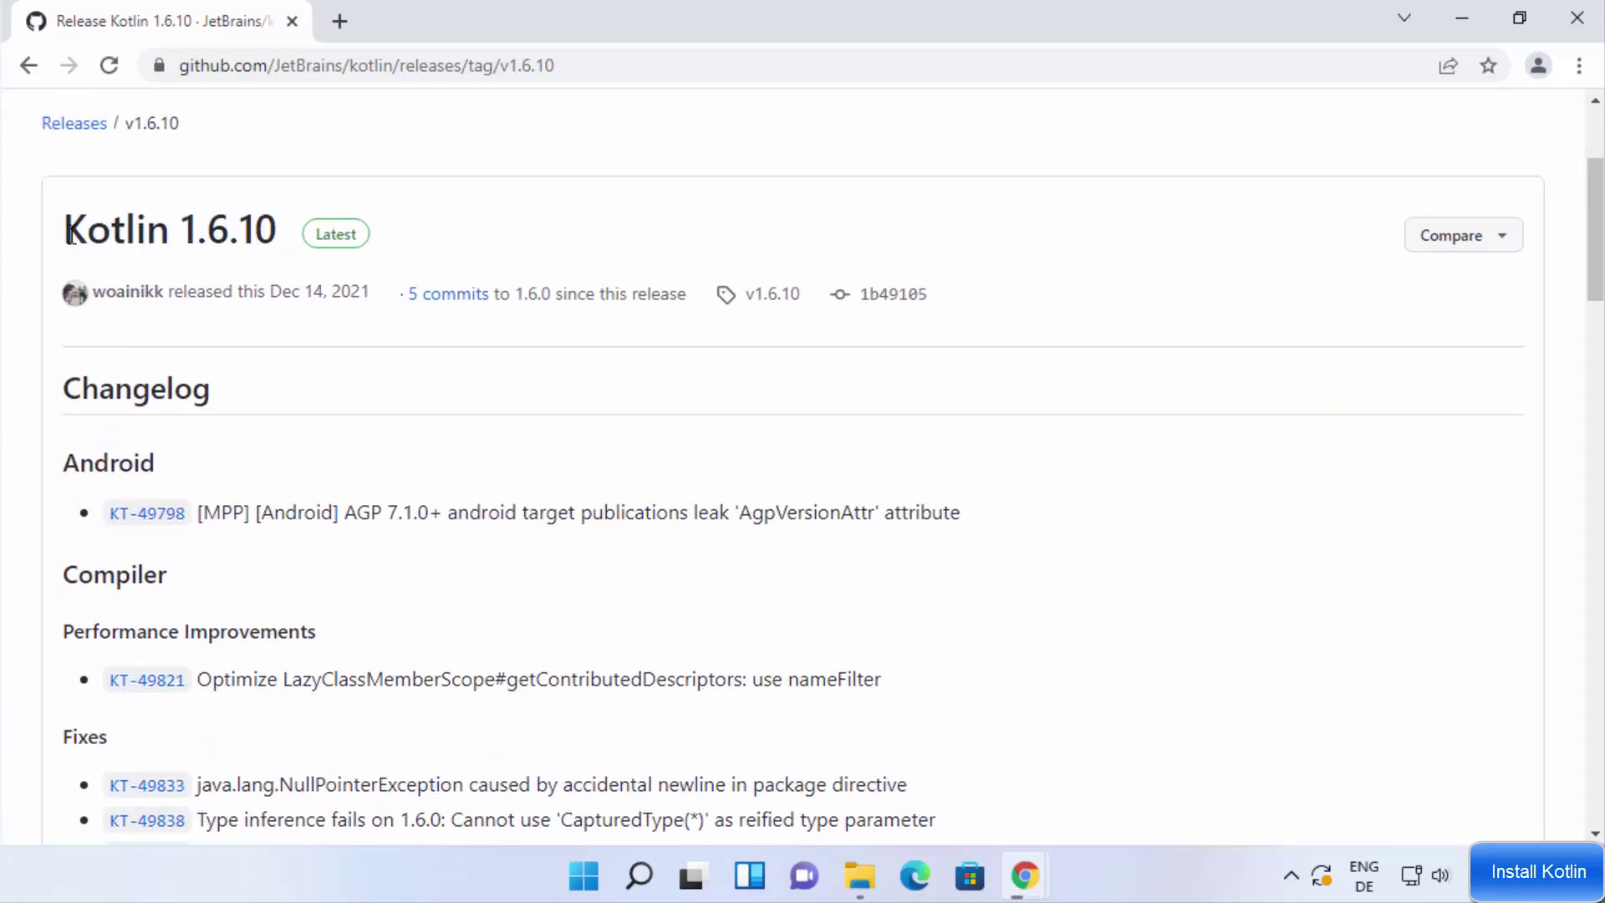
pyautogui.moveTo(74, 228); pyautogui.dragTo(280, 230)
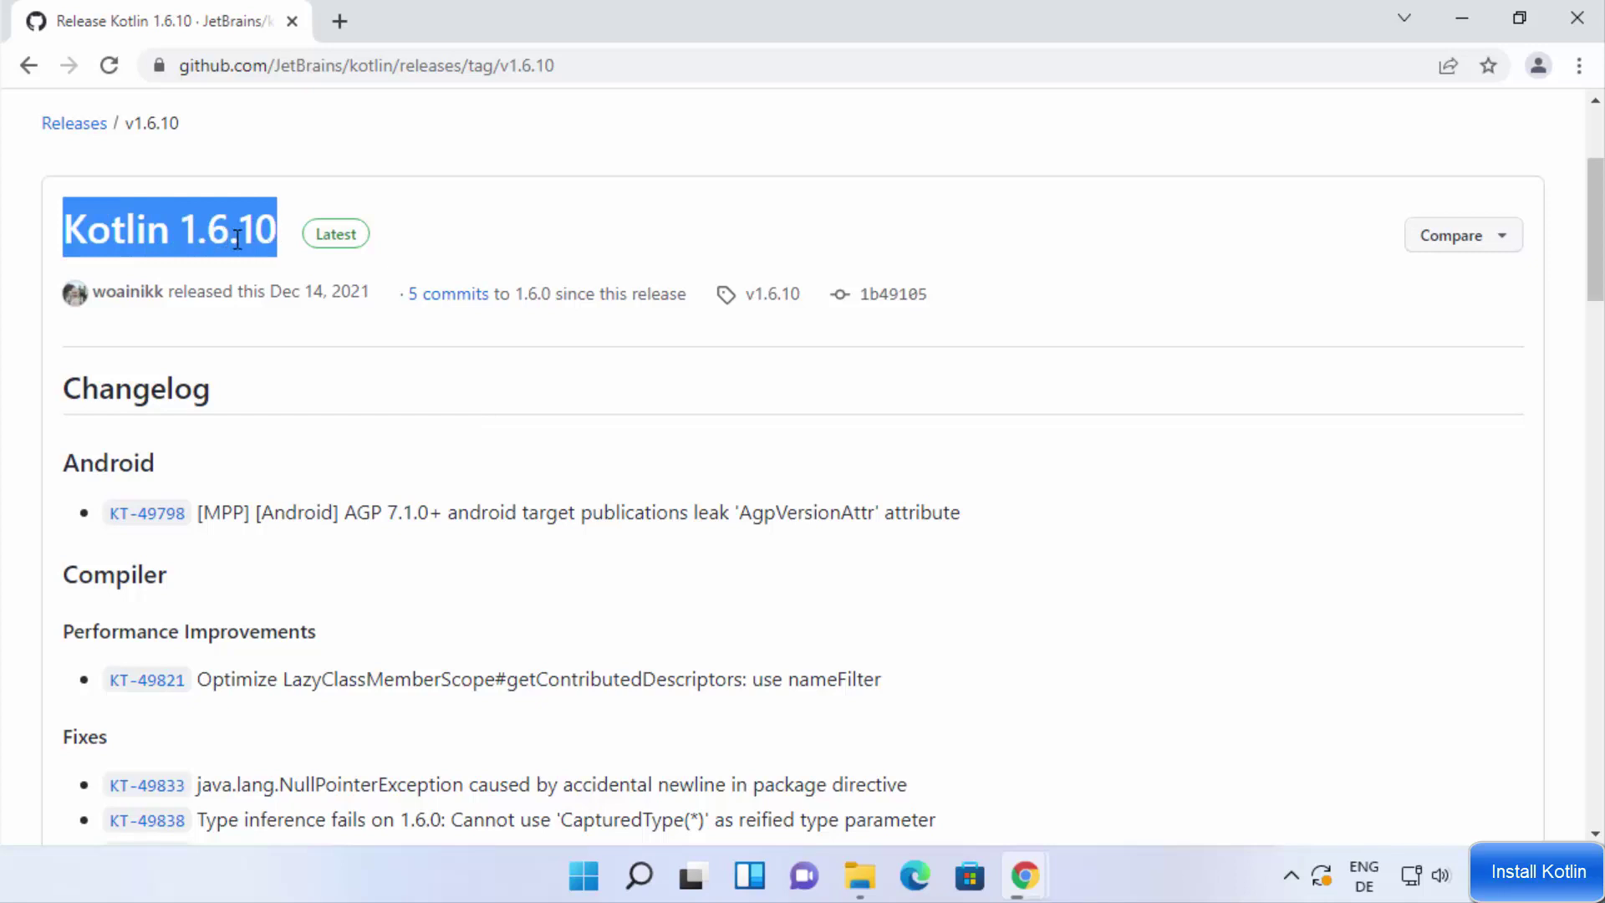
pyautogui.click(236, 238)
pyautogui.scroll(-9, 405, 365)
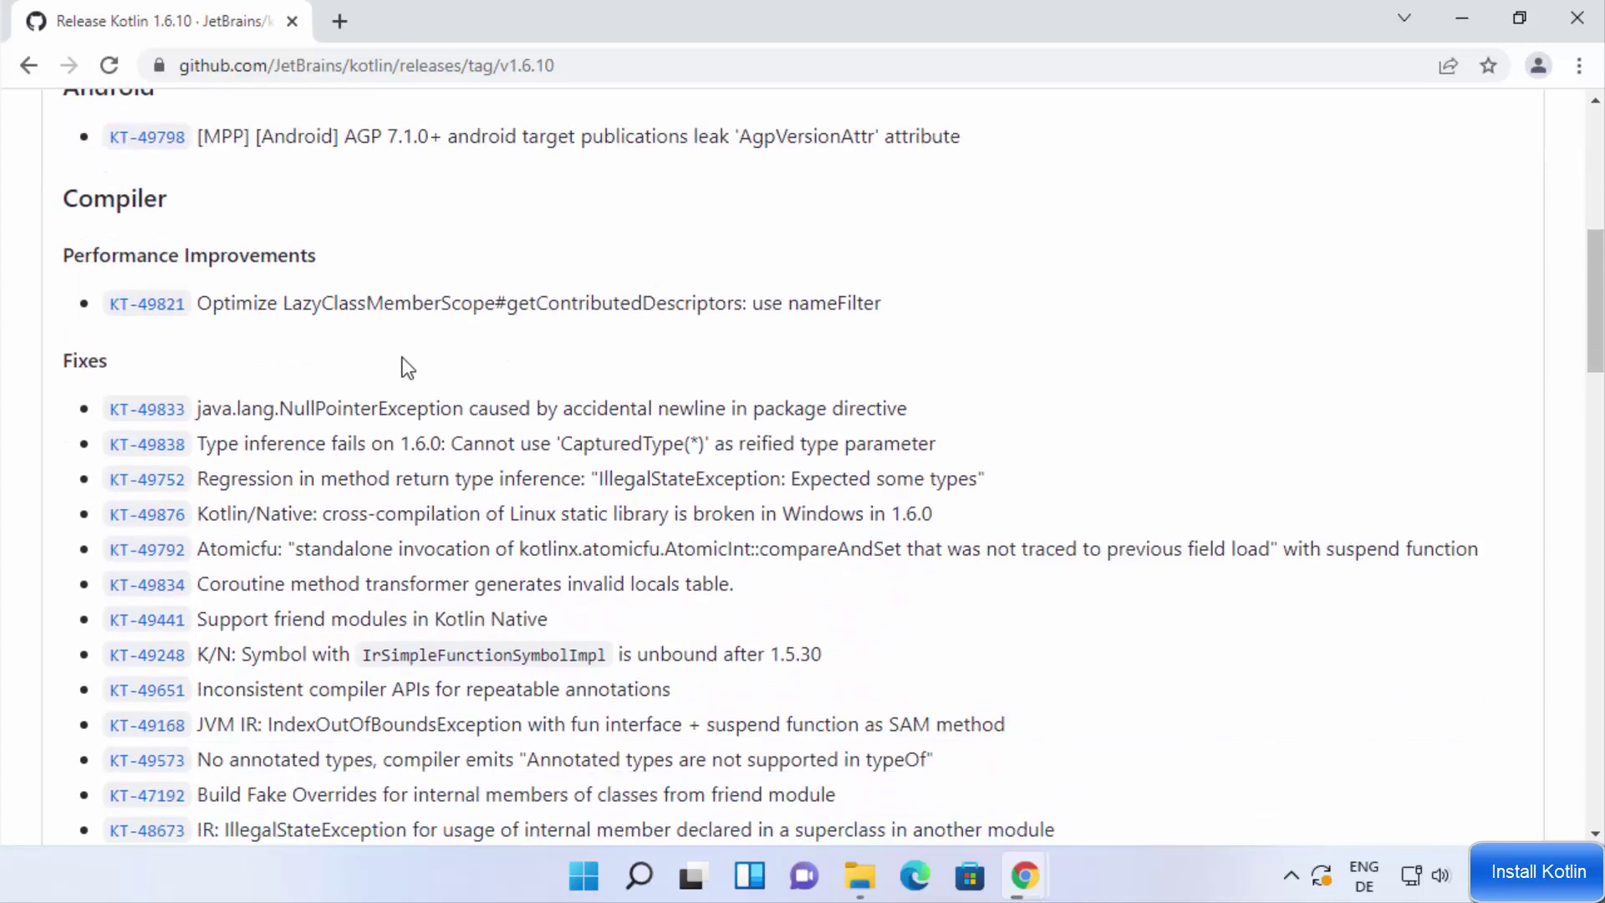
pyautogui.scroll(-12, 403, 358)
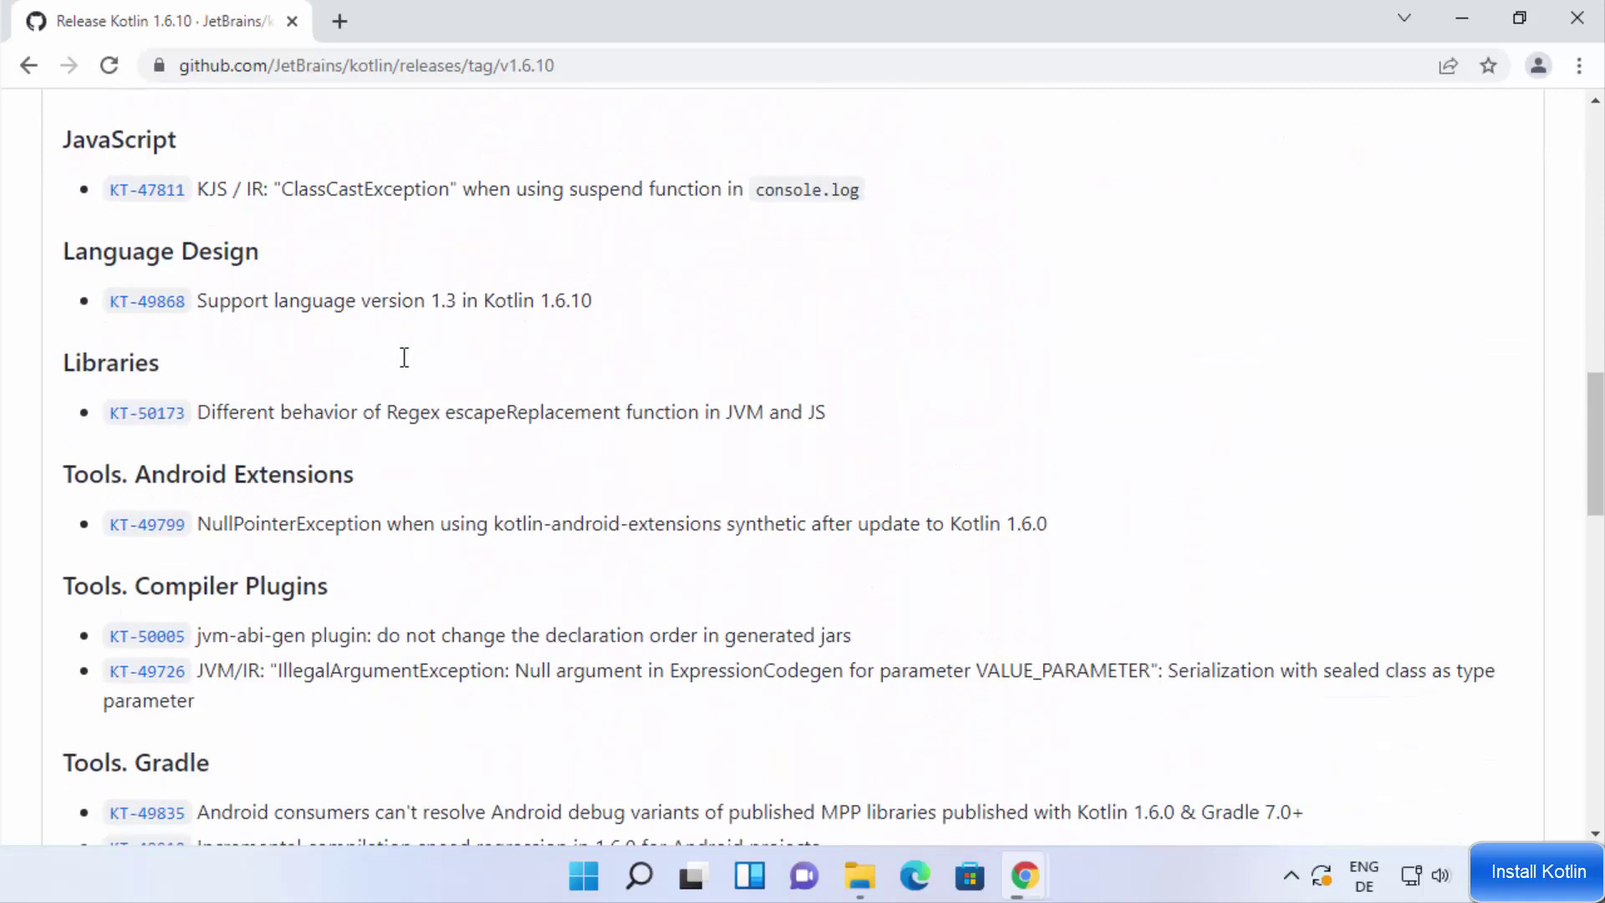
pyautogui.scroll(-6, 402, 363)
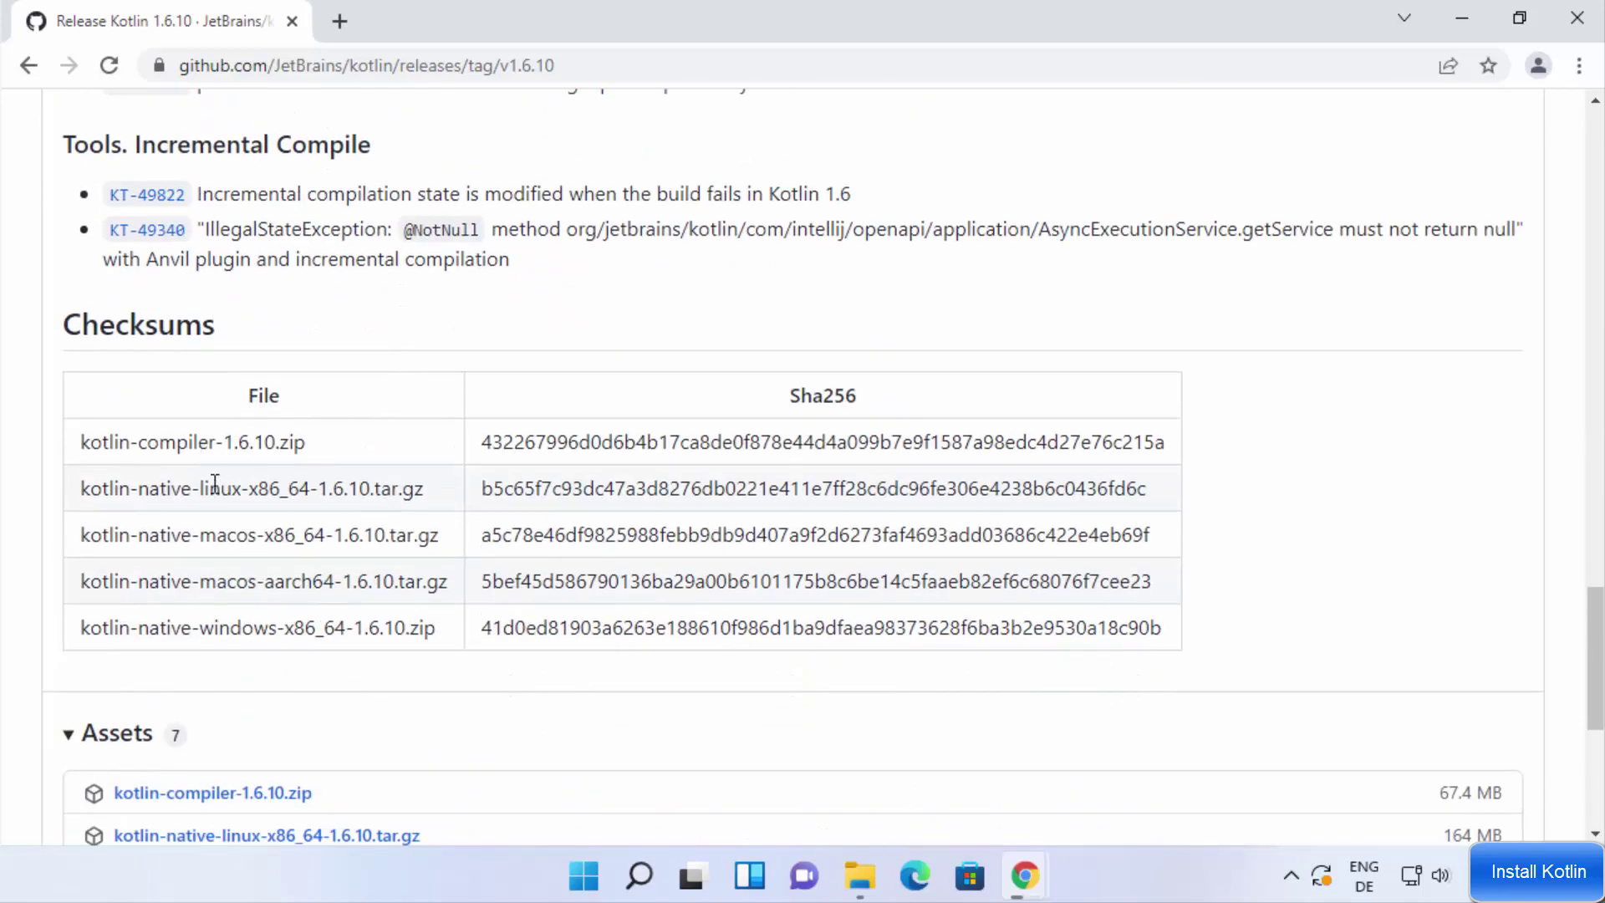
pyautogui.scroll(-3, 257, 589)
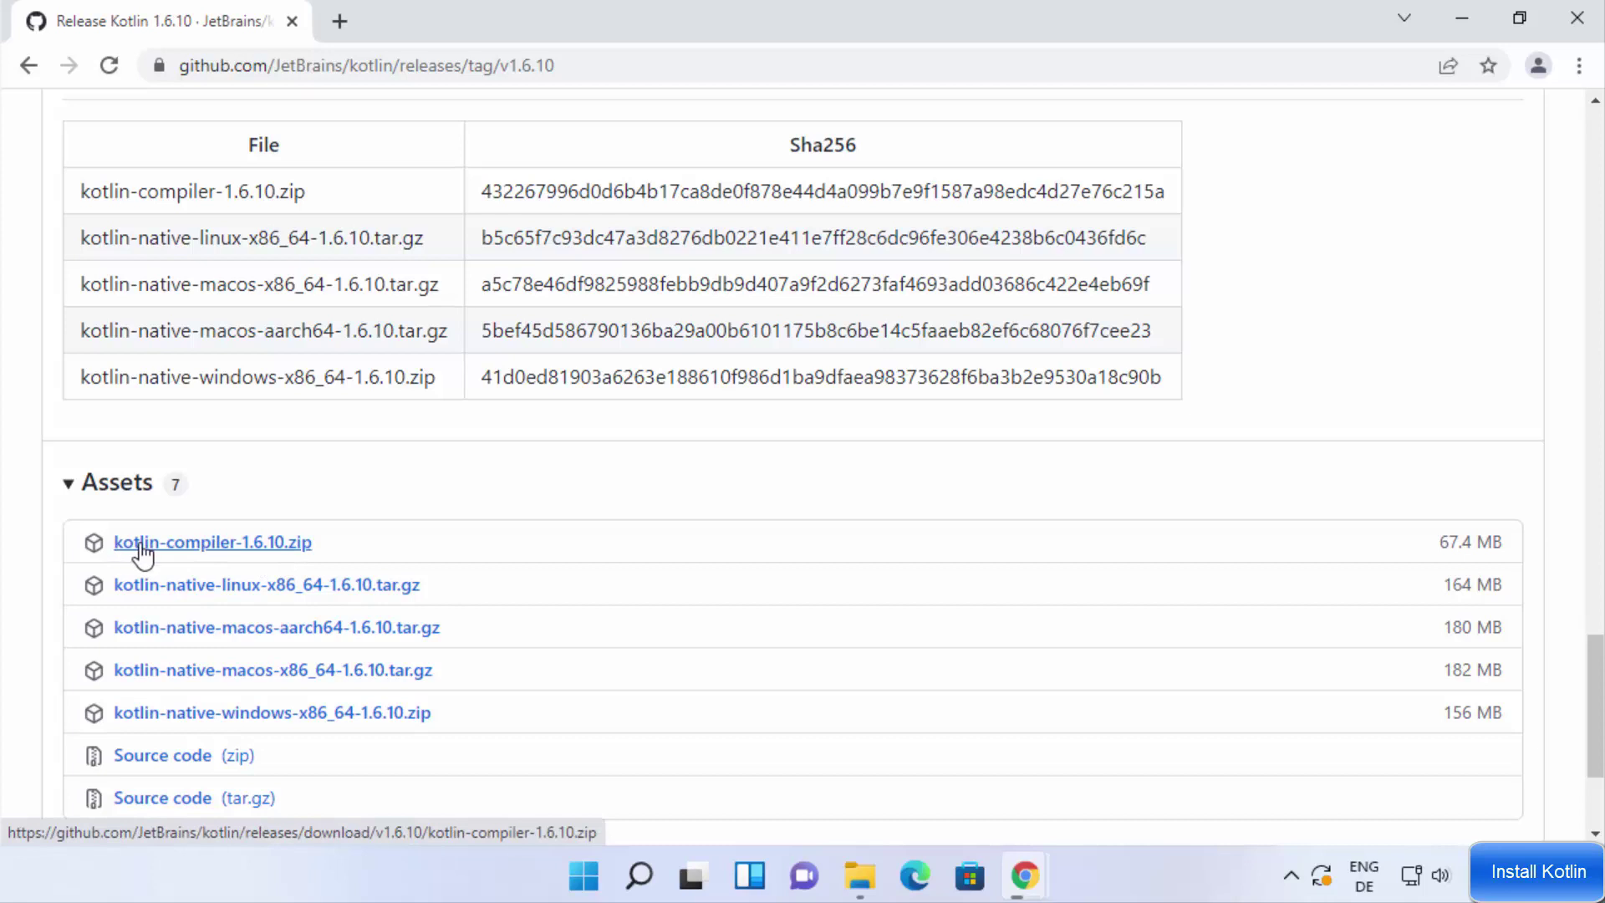
pyautogui.click(275, 552)
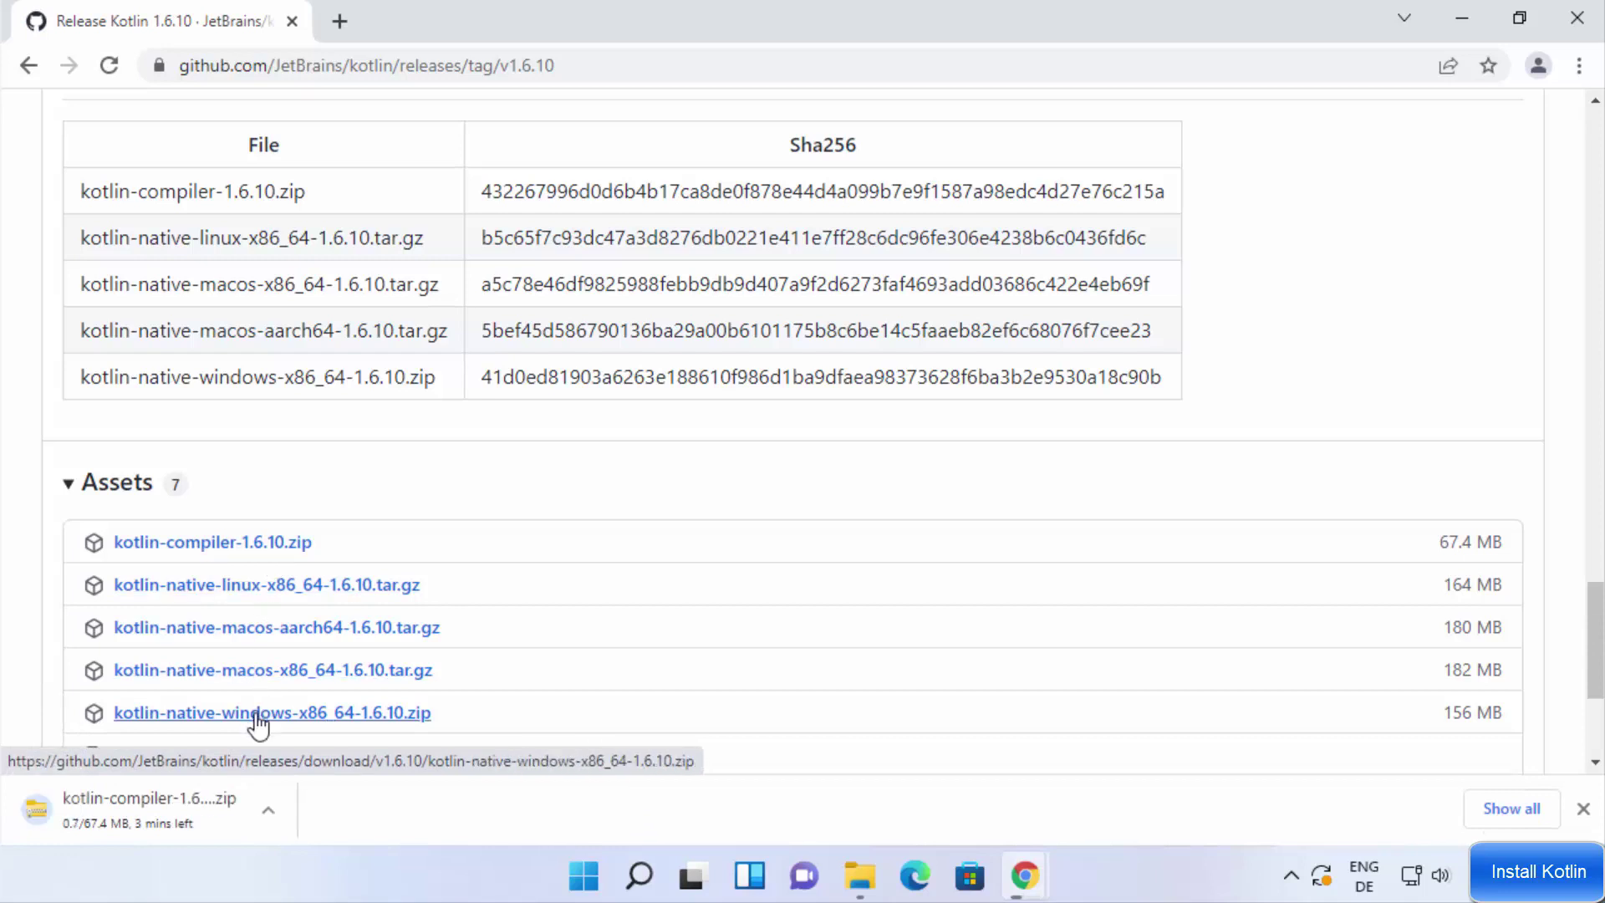
# Show the downloaded kotlin-compiler-1.6.10.zip in its folder and maximize the File Explorer window
pyautogui.click(272, 814)
pyautogui.click(310, 730)
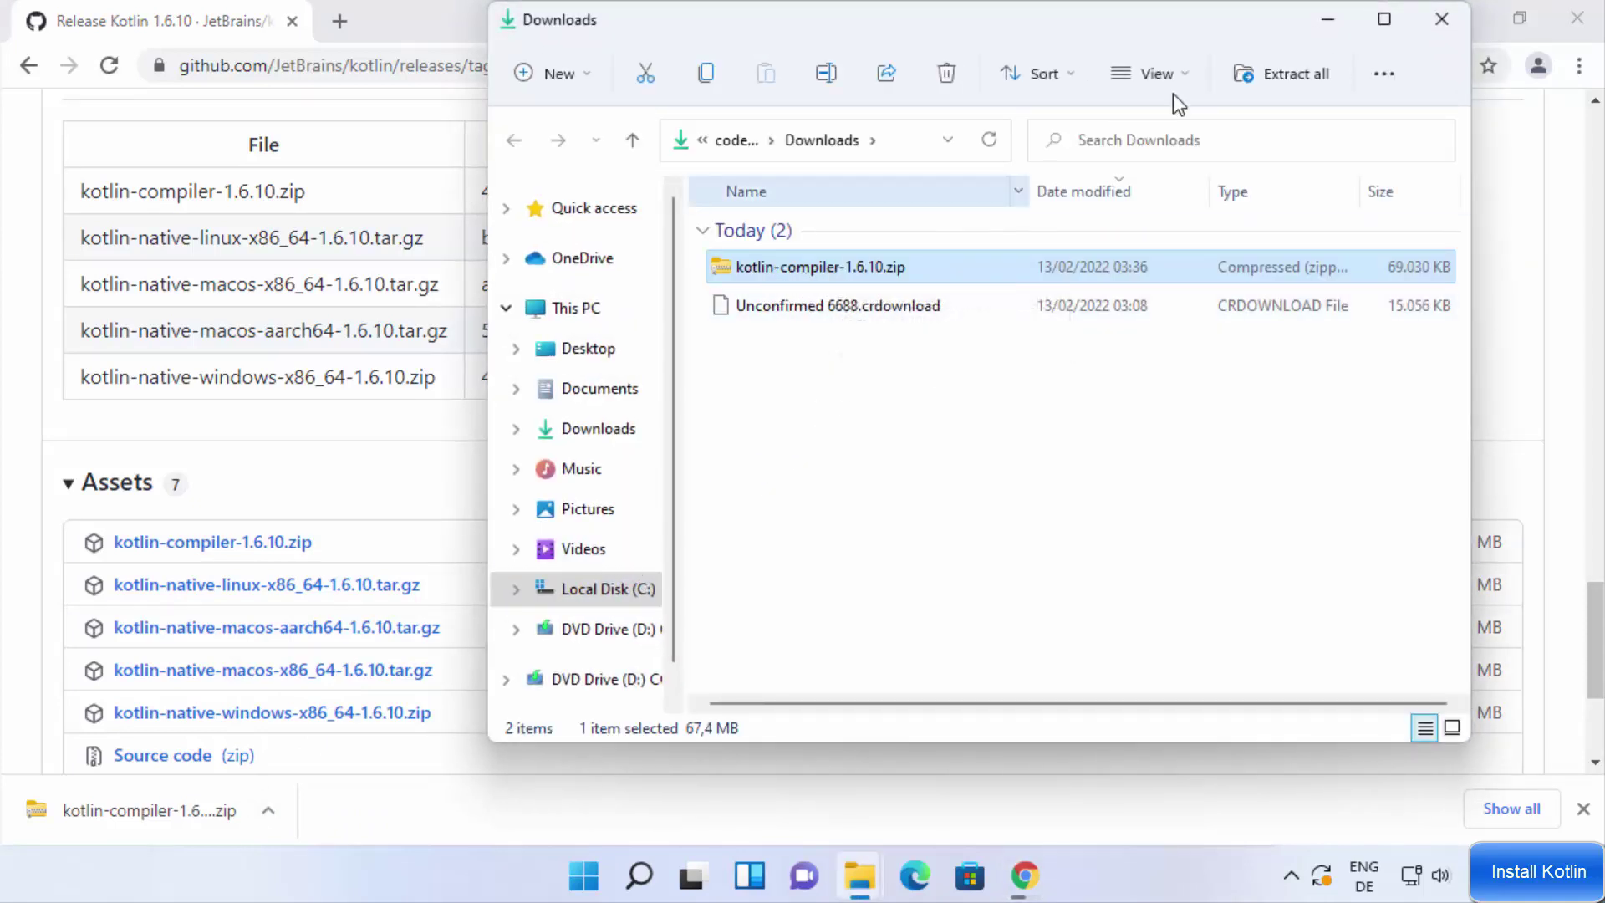
pyautogui.click(1394, 30)
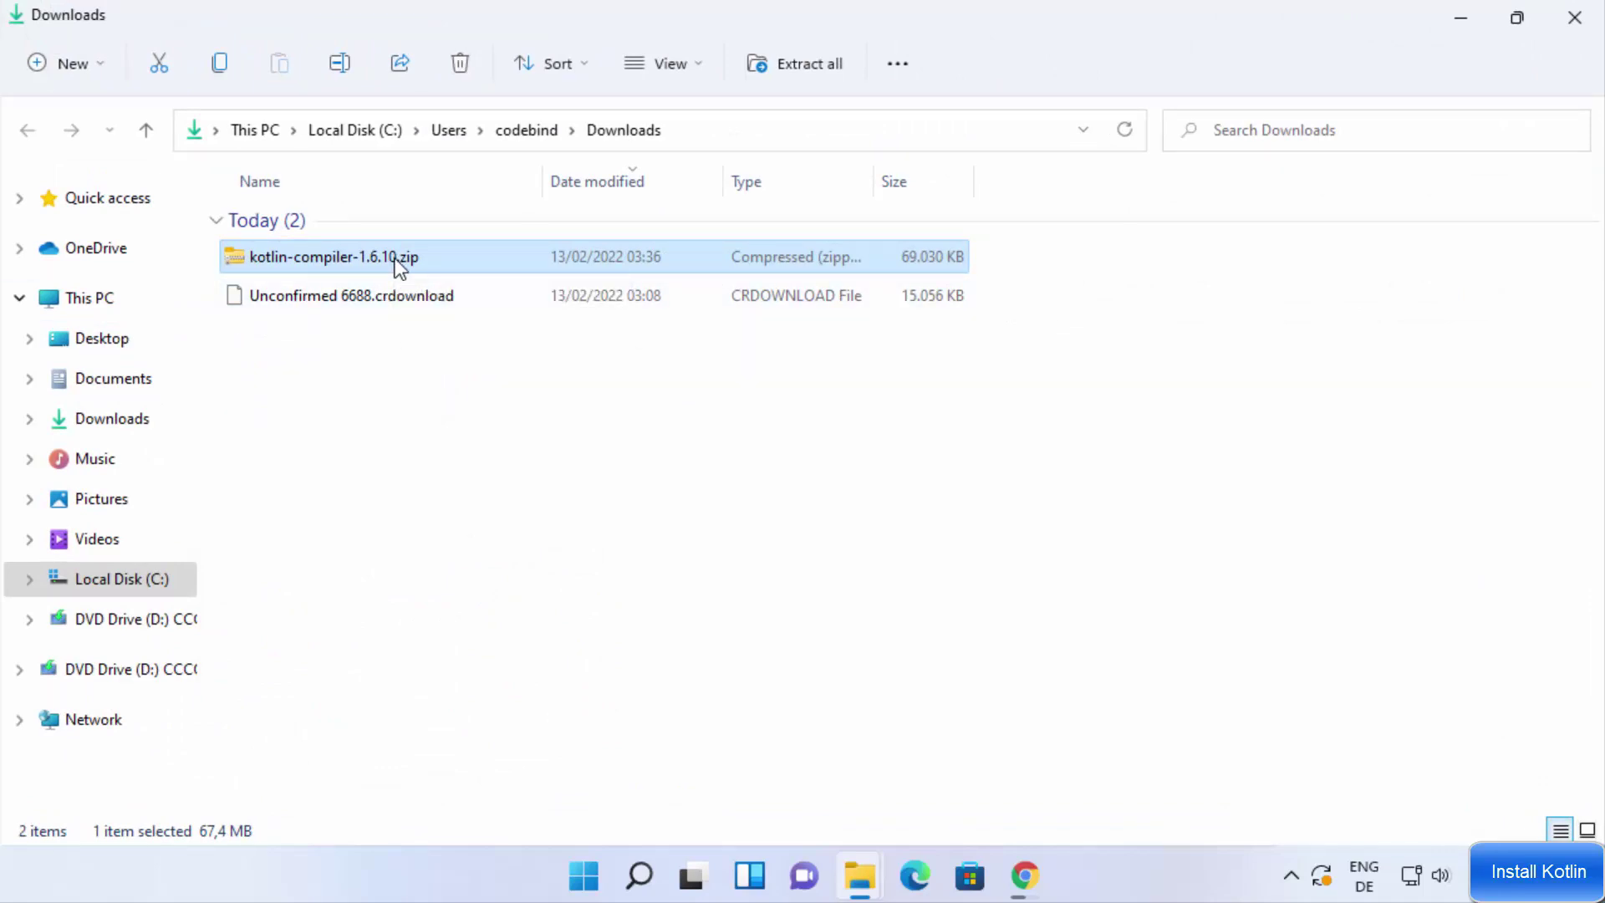
# Extract kotlin-compiler-1.6.10.zip to the suggested kotlin-compiler-1.6.10 folder in Downloads and close the extra window showing the extracted files
pyautogui.rightClick(399, 268)
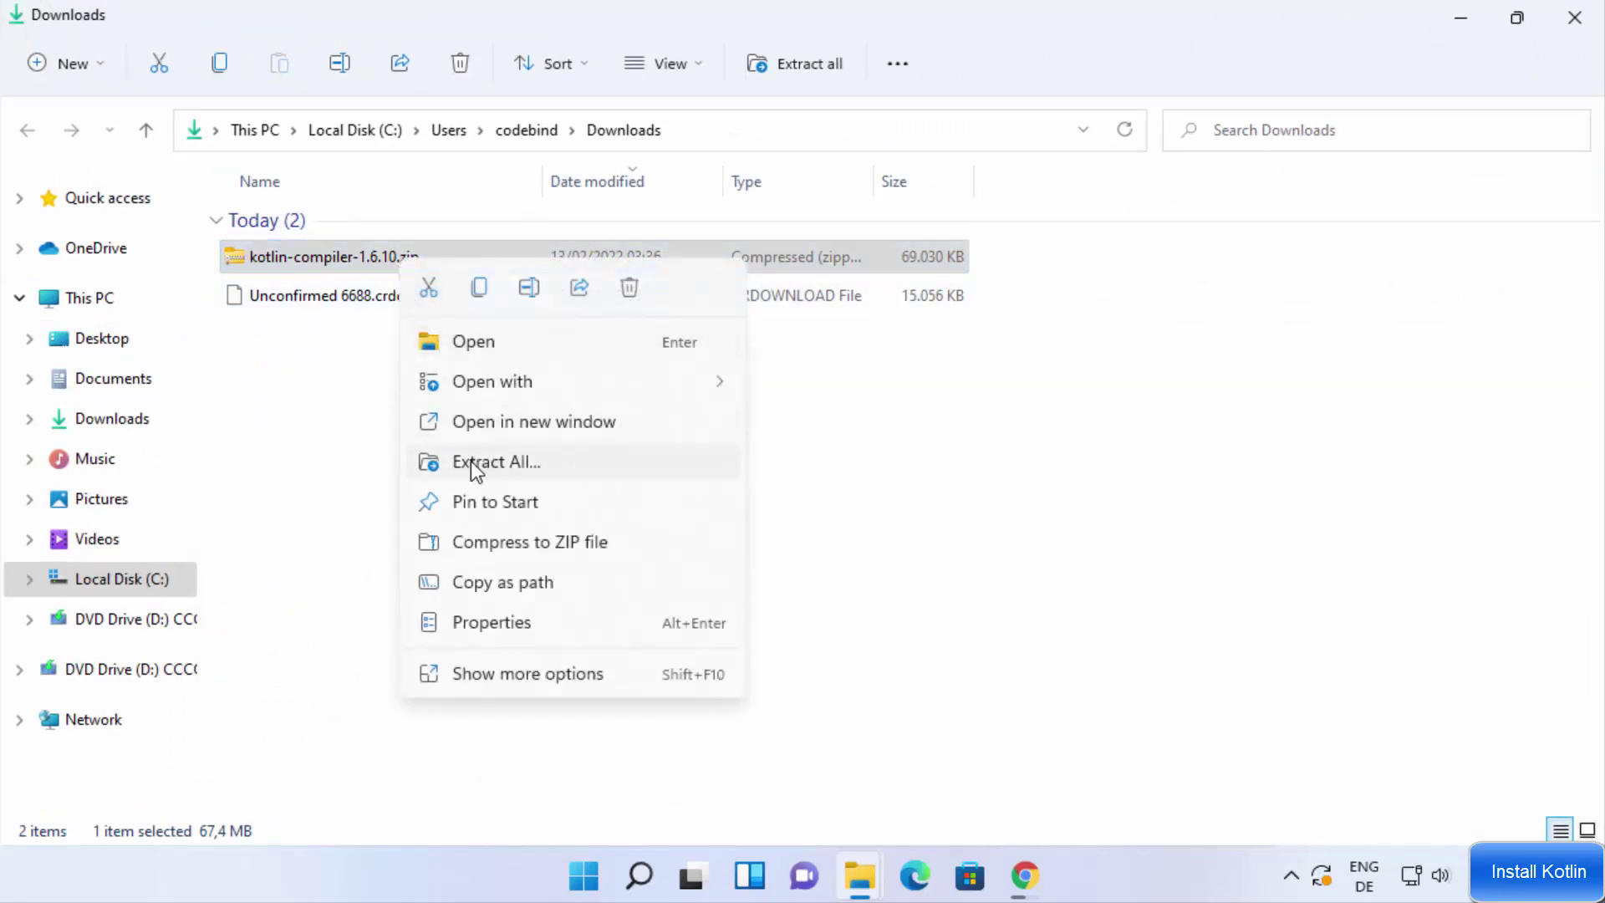
pyautogui.click(492, 466)
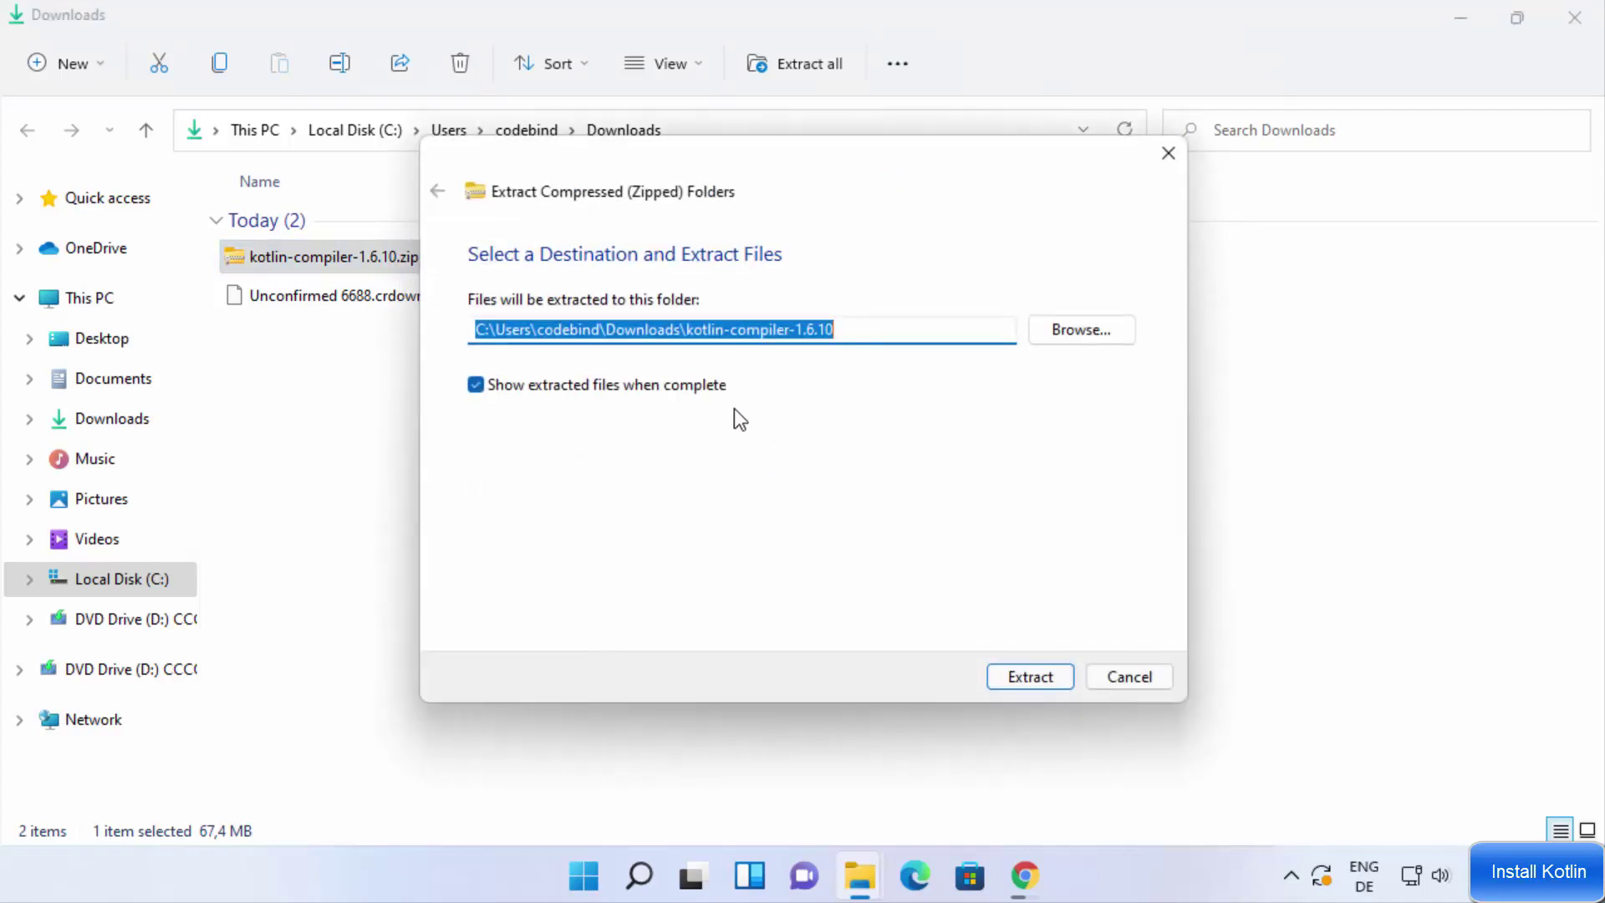
pyautogui.click(1018, 677)
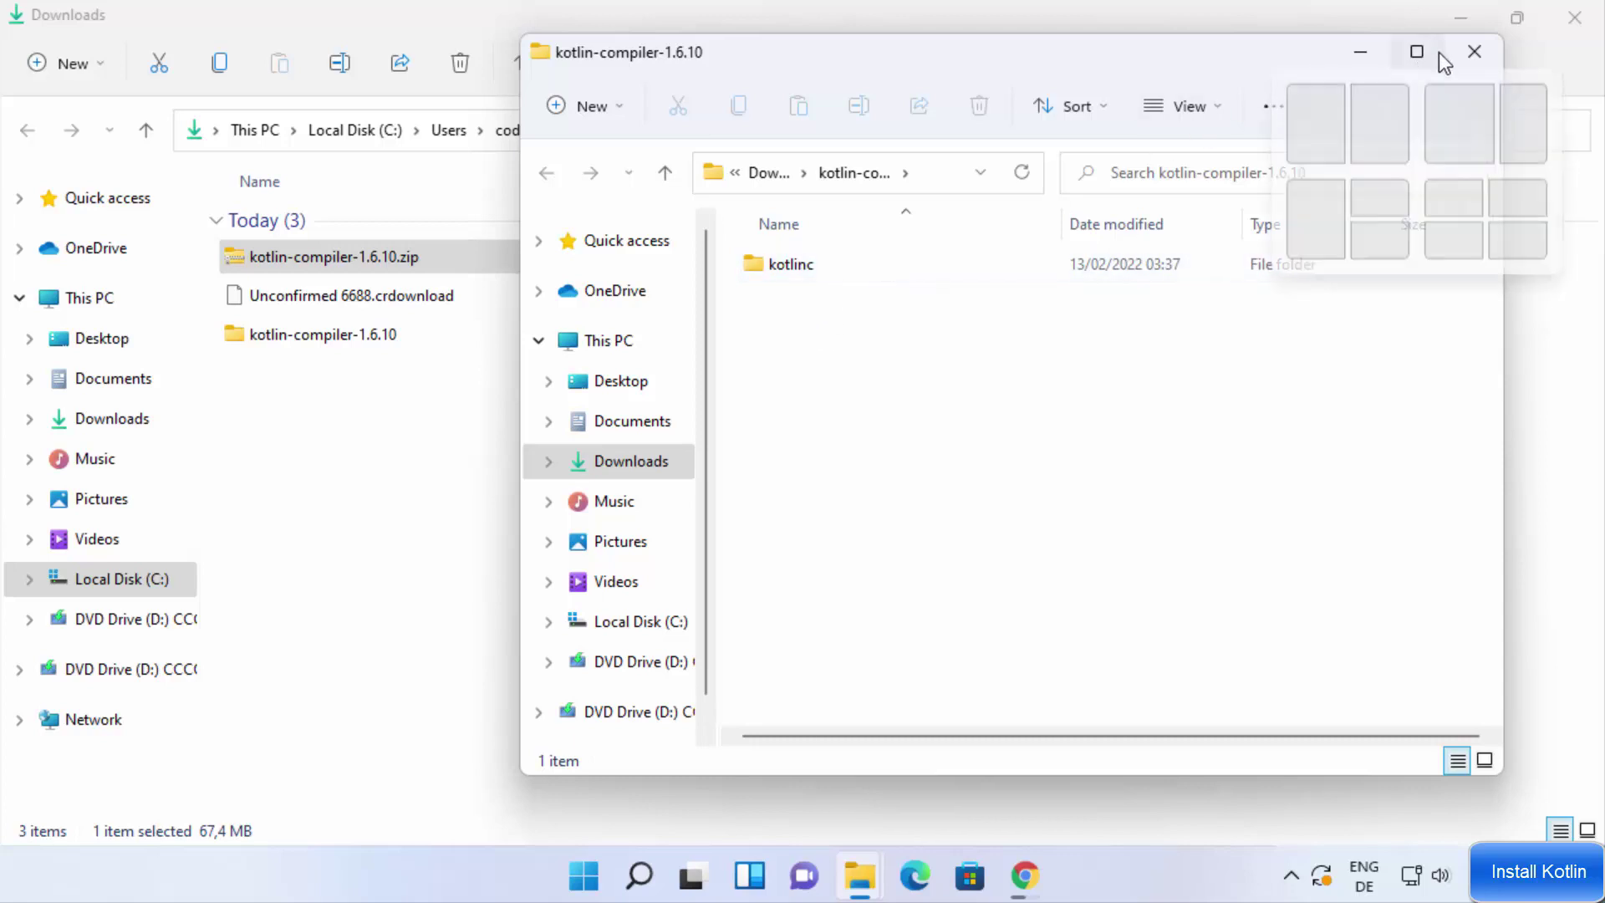
pyautogui.click(1469, 55)
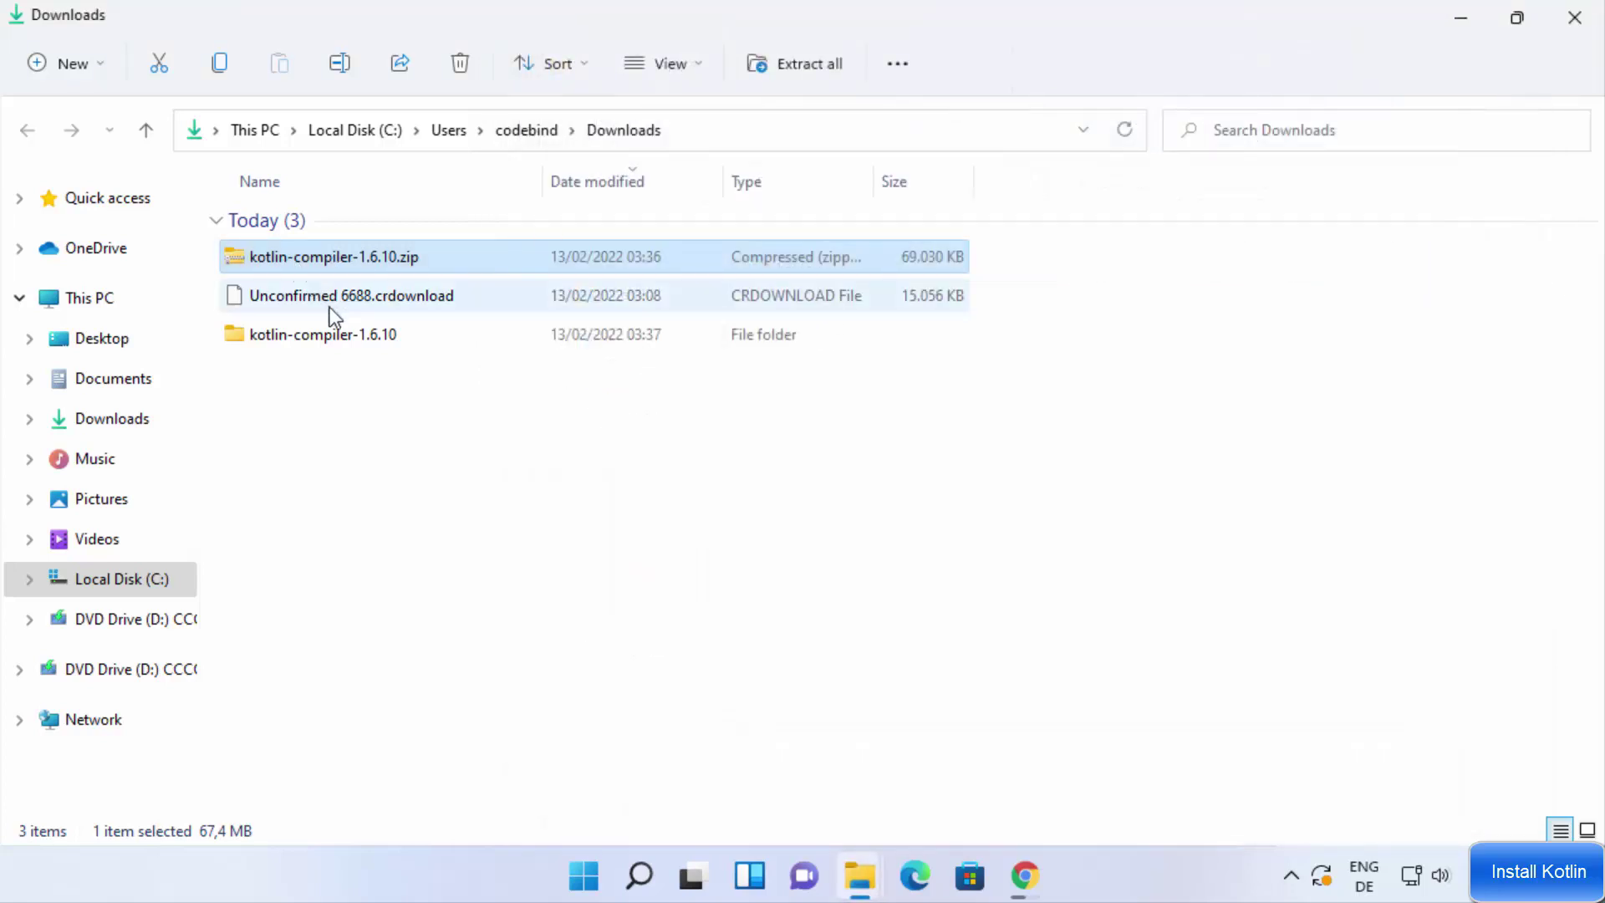
# Open the extracted kotlin-compiler-1.6.10 folder, look inside its kotlinc subfolder and return to the parent folder
pyautogui.doubleClick(348, 336)
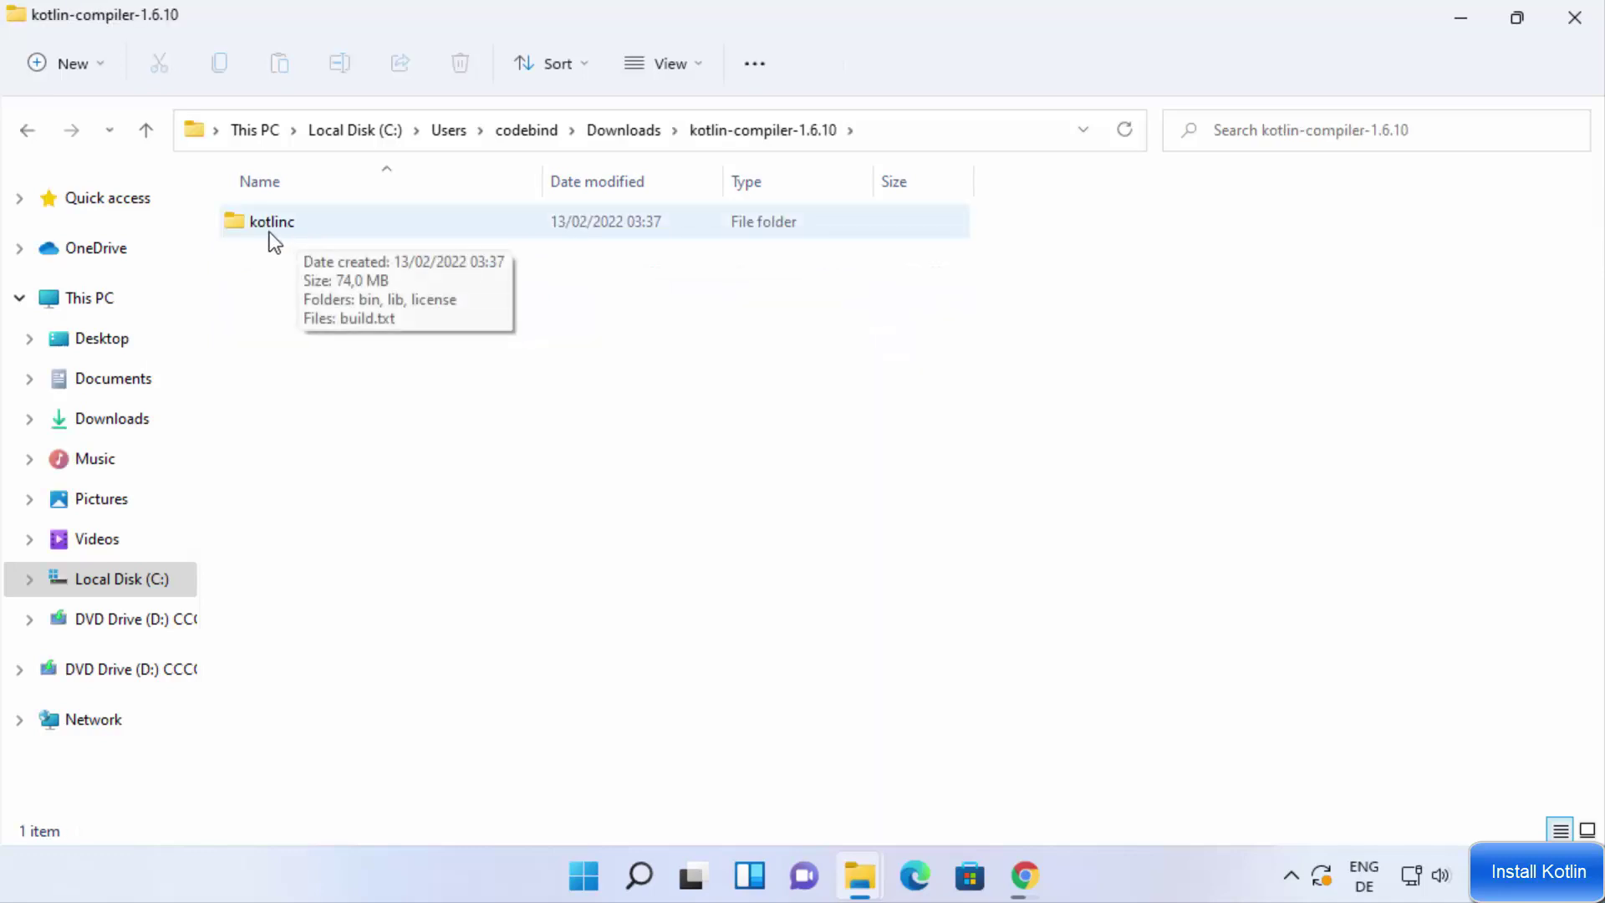
pyautogui.doubleClick(282, 228)
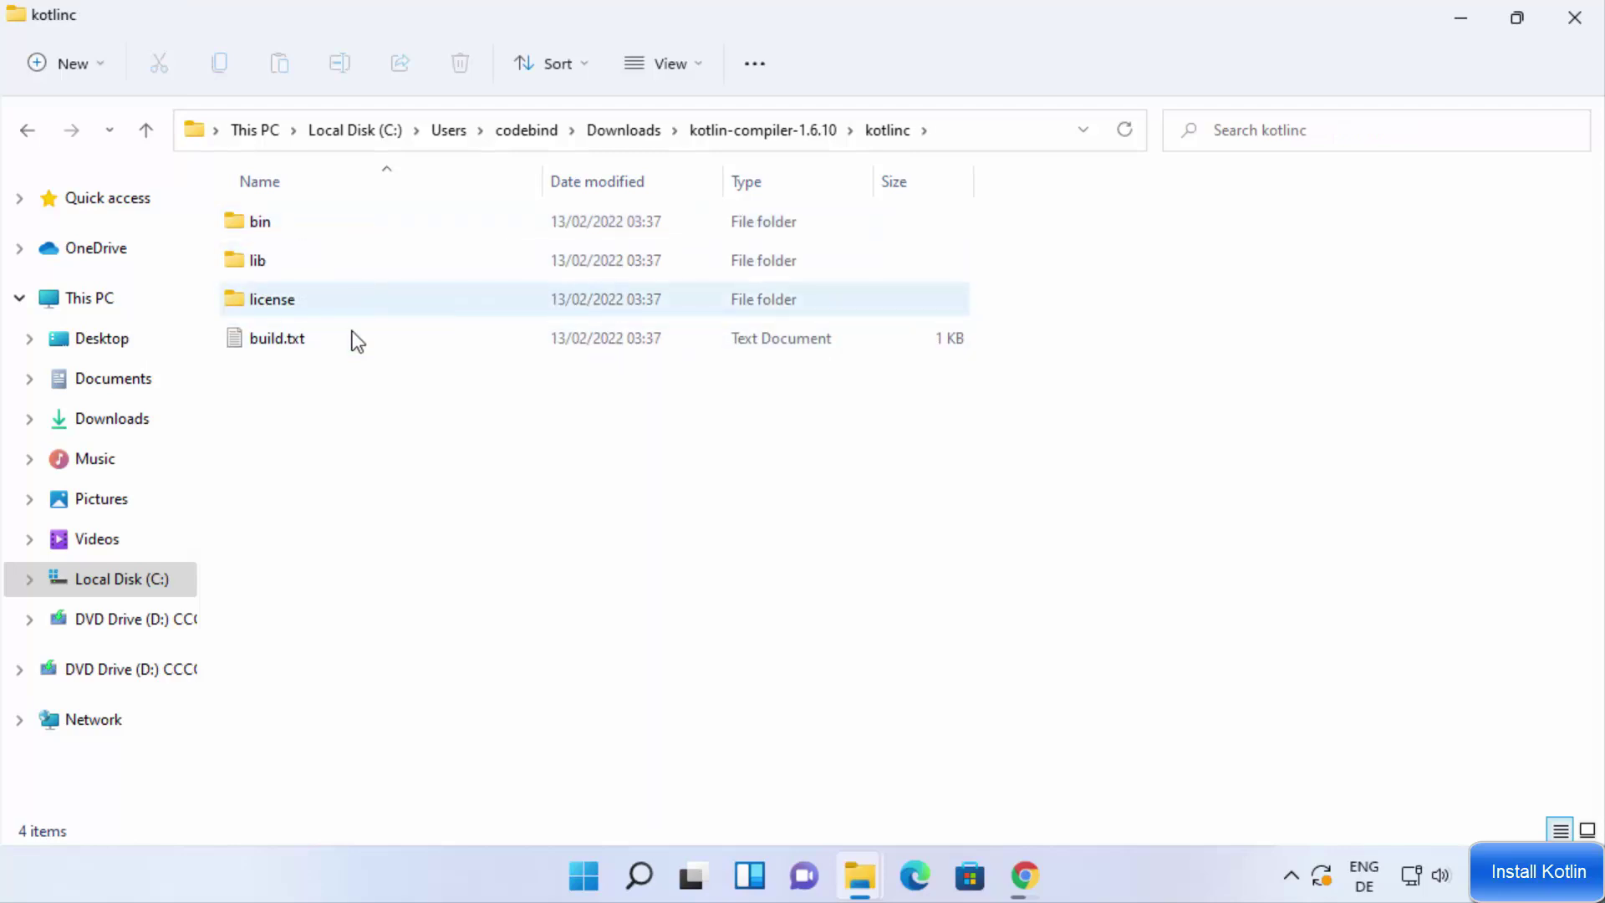
pyautogui.click(736, 132)
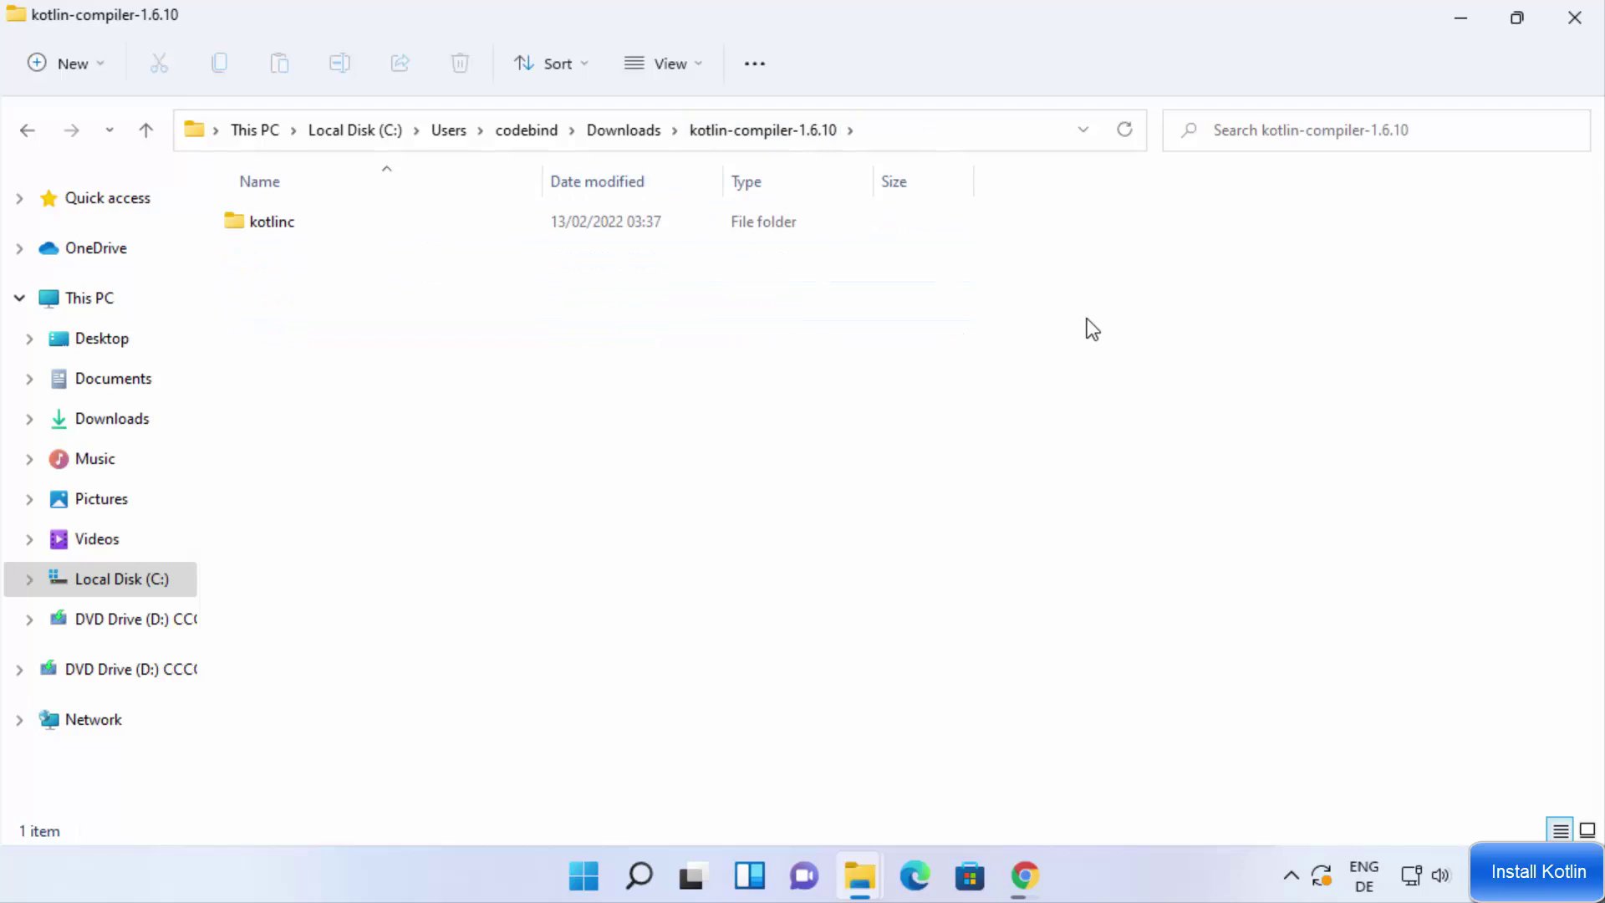
# Move the kotlinc folder from kotlin-compiler-1.6.10 to the root of Local Disk (C:) and open it there
pyautogui.click(328, 231)
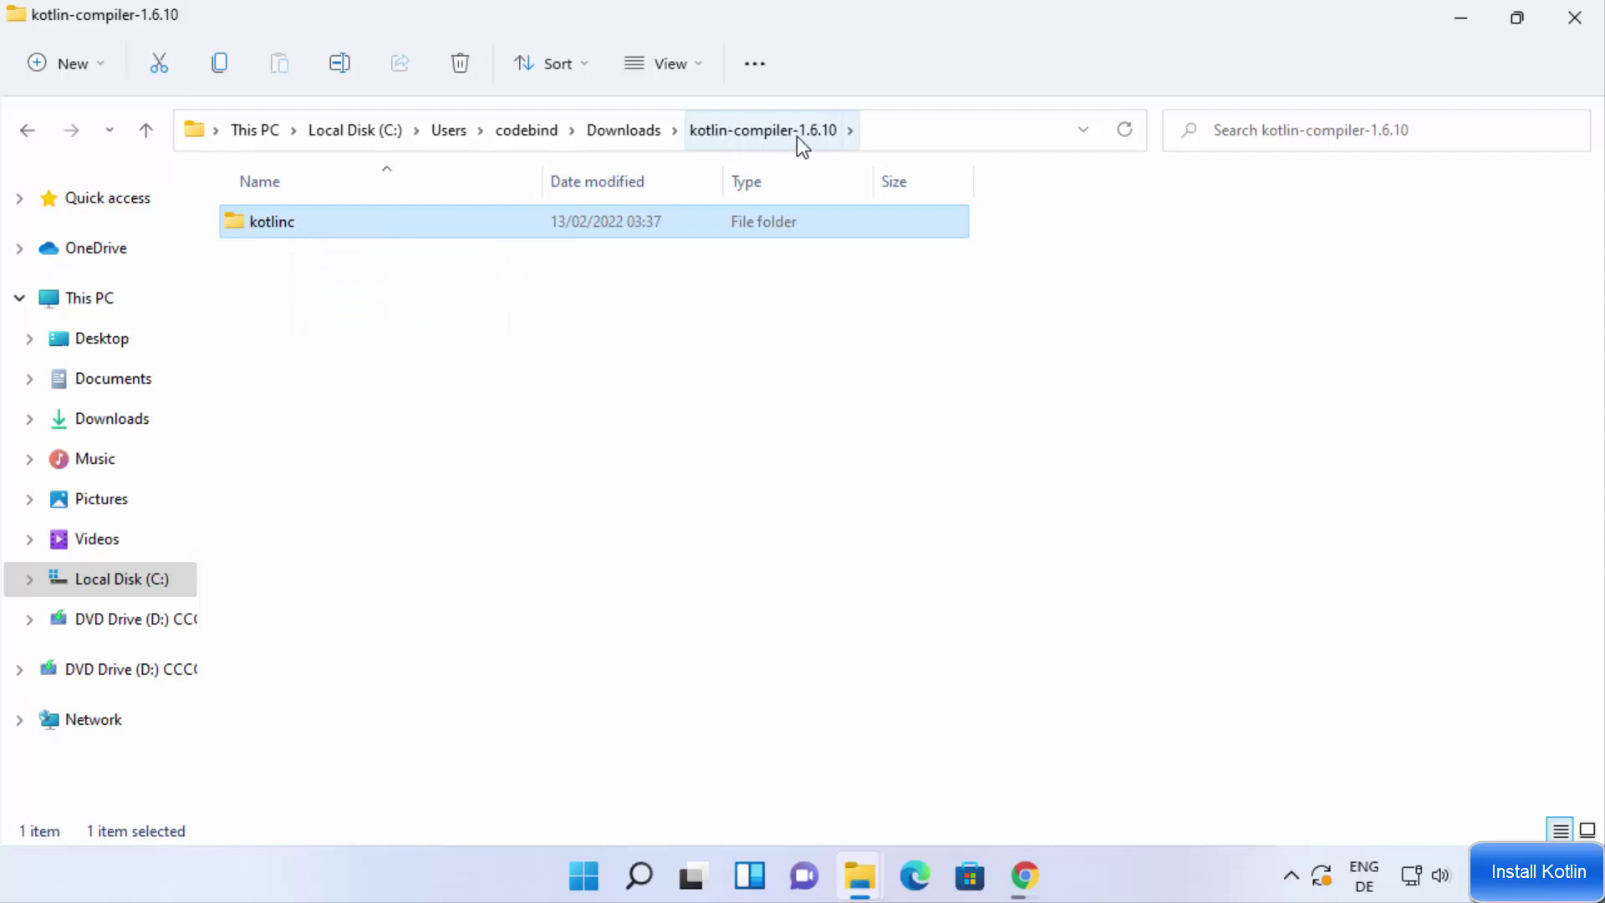
pyautogui.rightClick(351, 224)
pyautogui.click(383, 249)
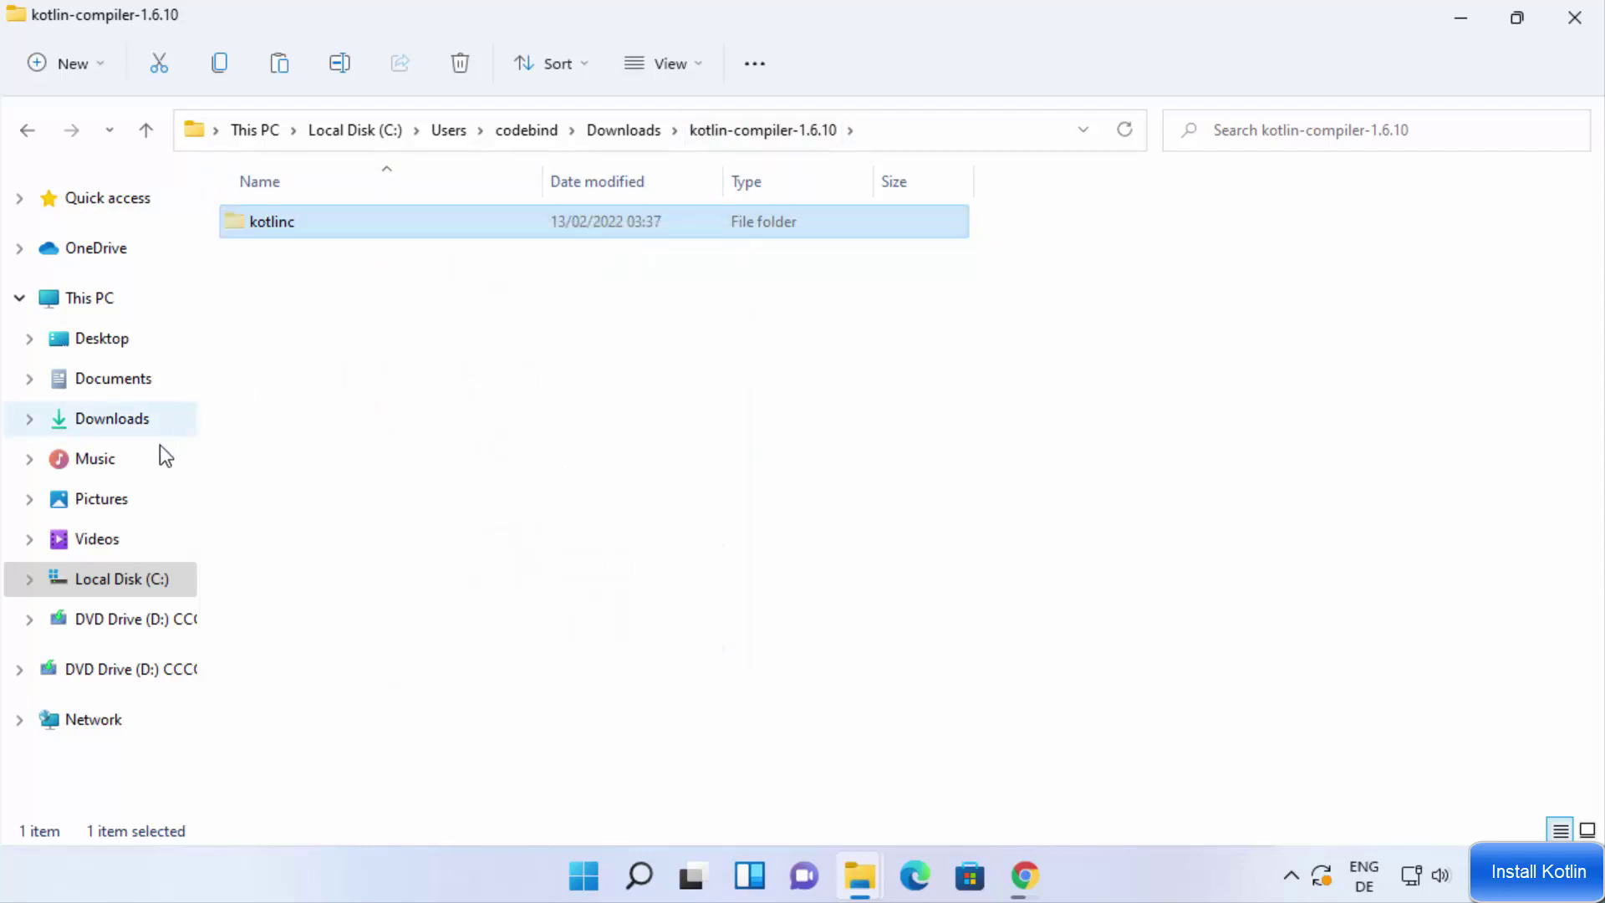
pyautogui.click(154, 580)
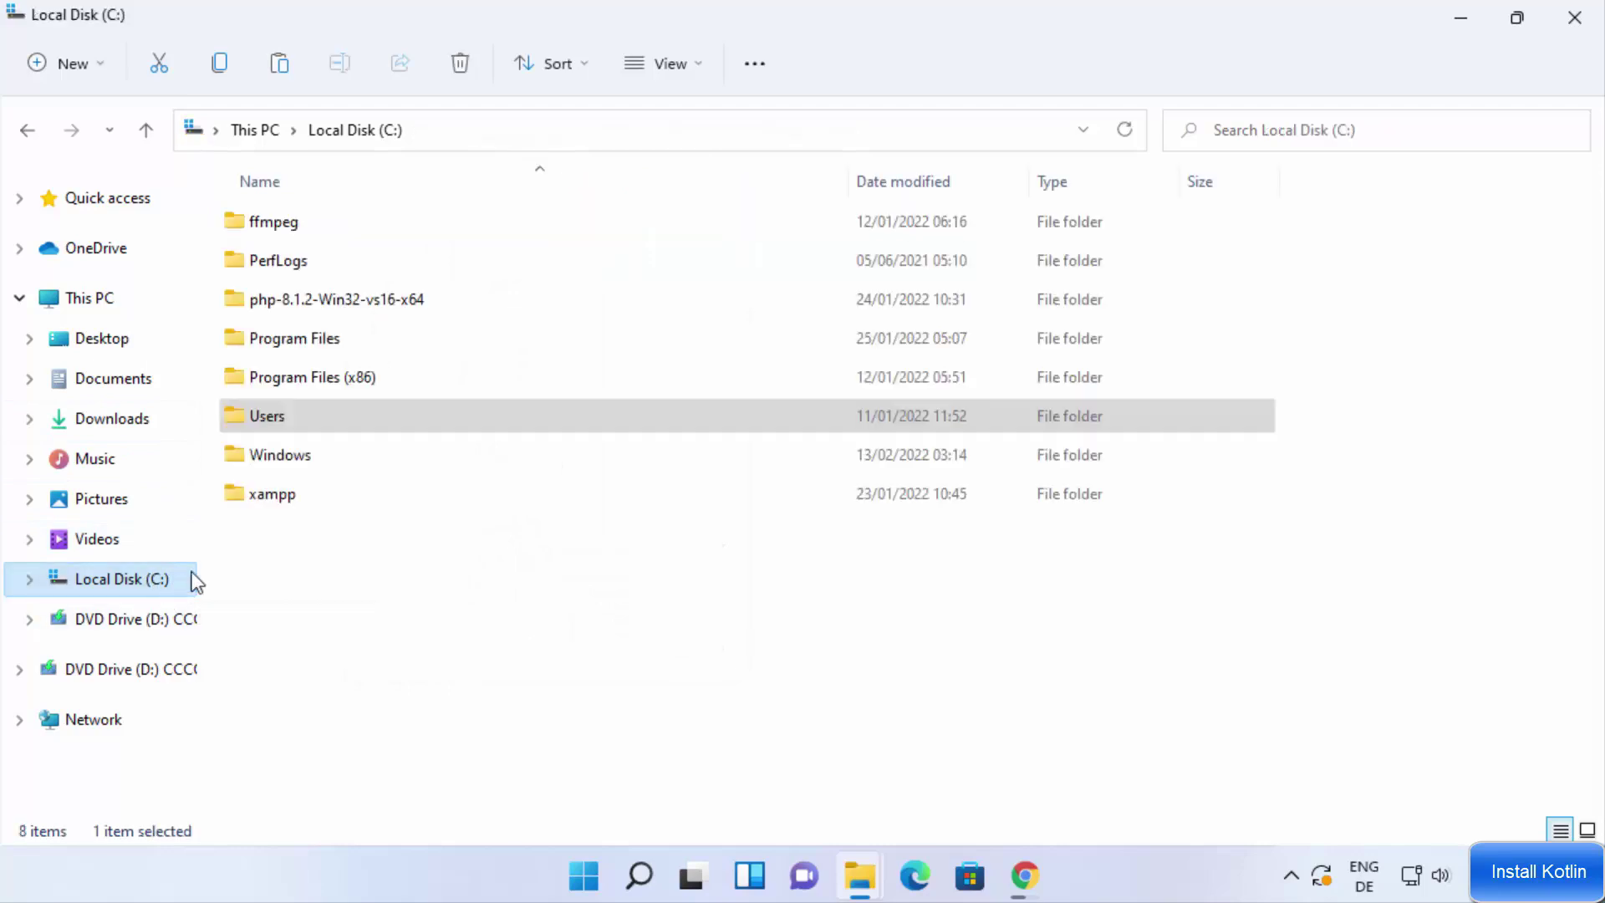
pyautogui.rightClick(316, 540)
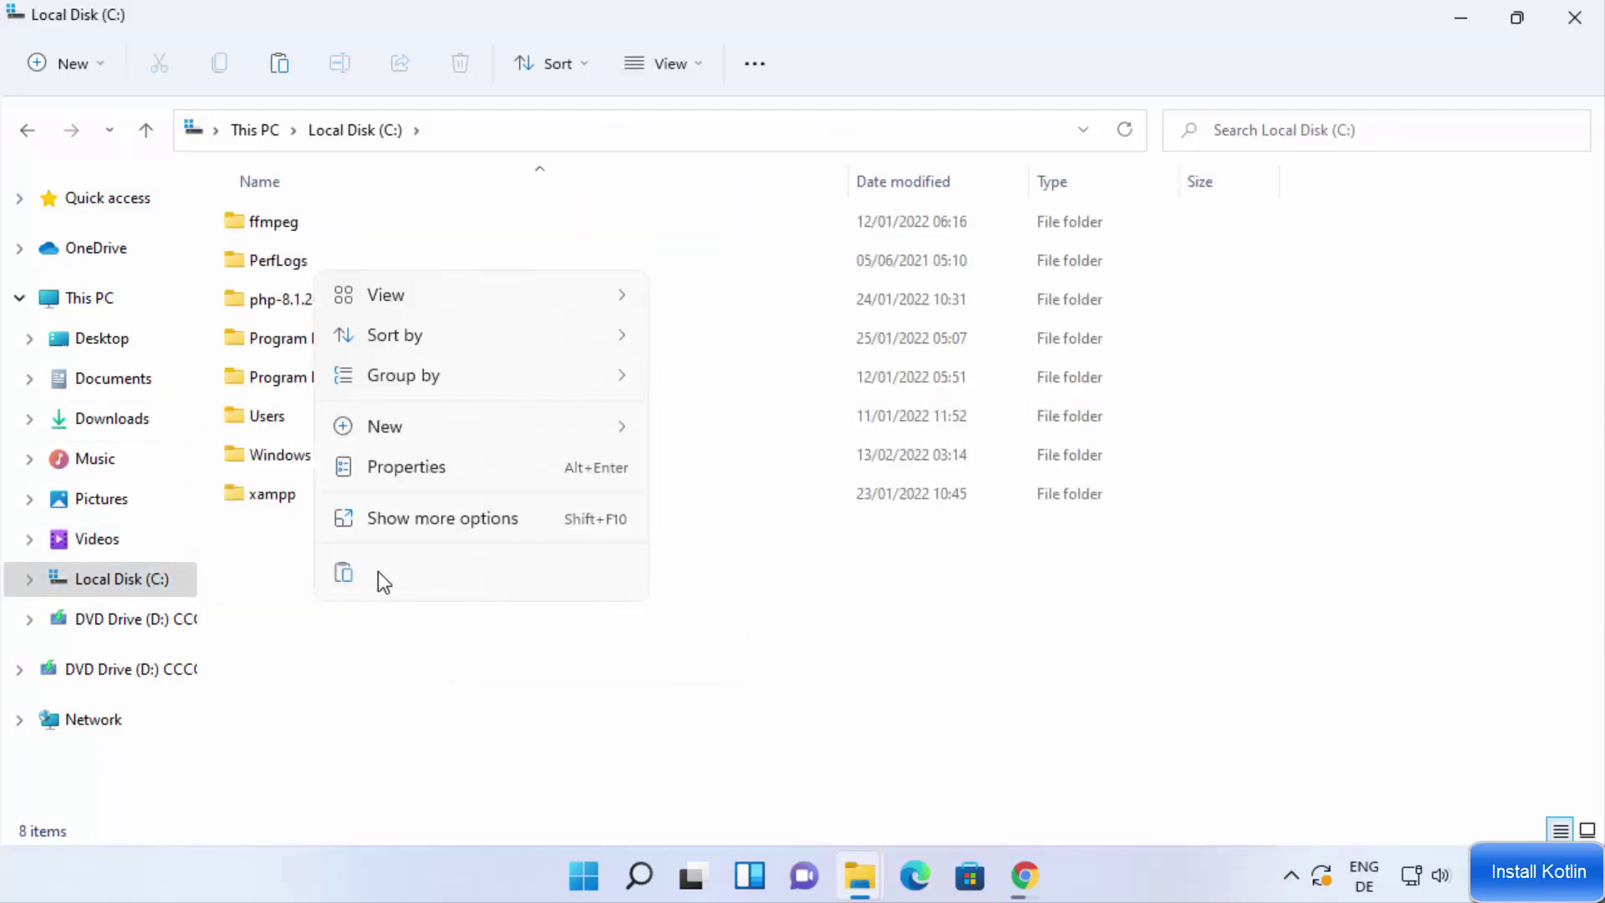
pyautogui.click(346, 573)
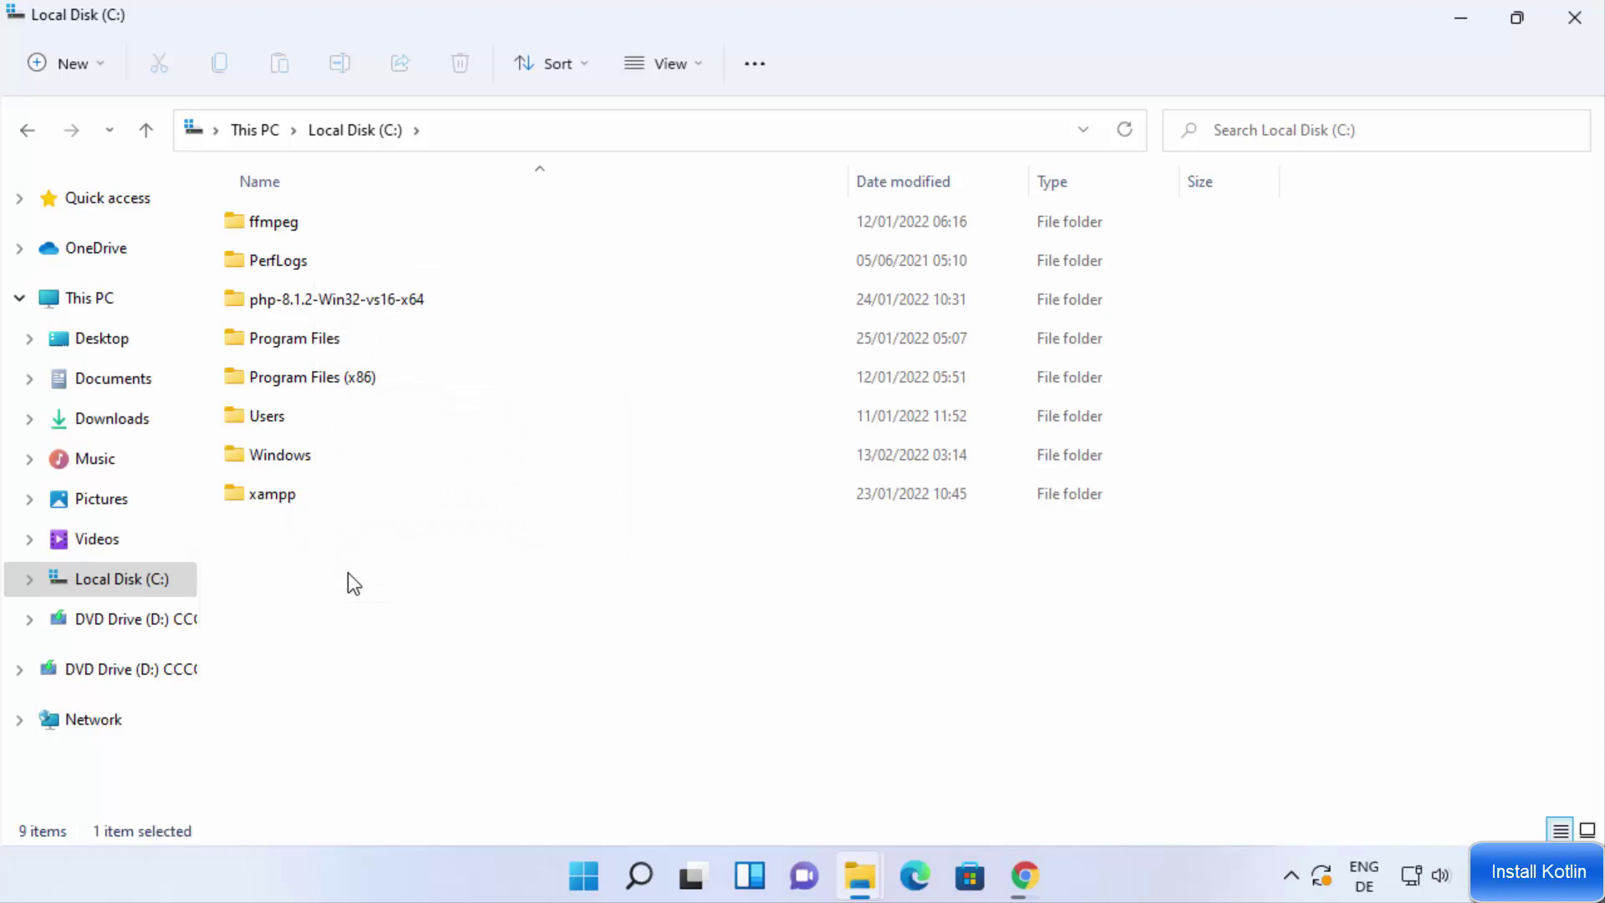
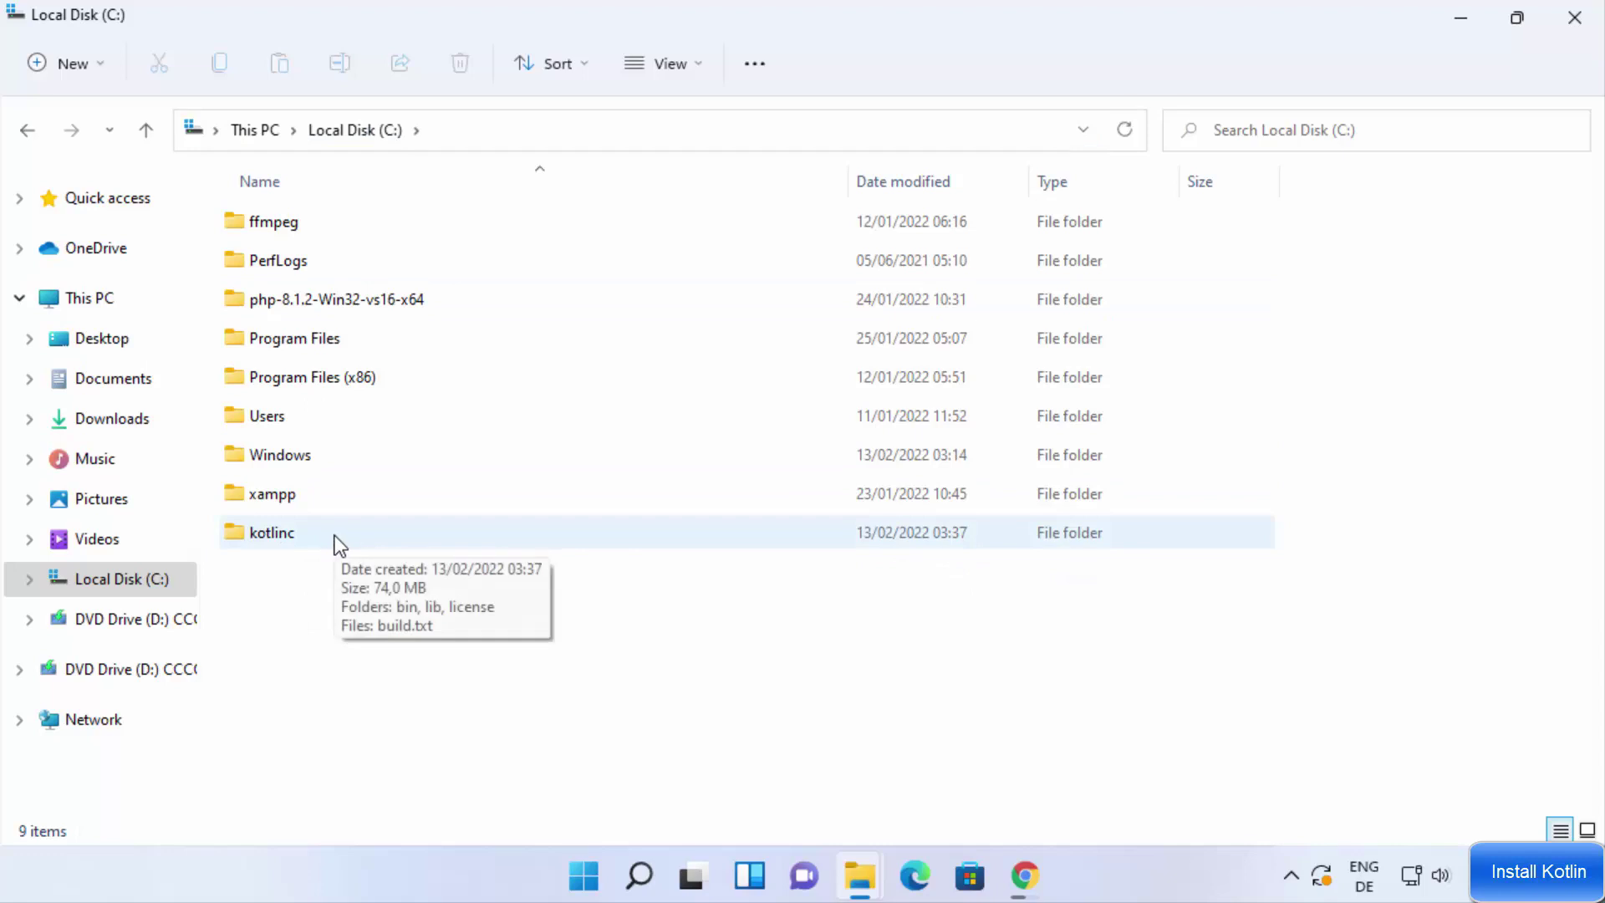
pyautogui.doubleClick(313, 533)
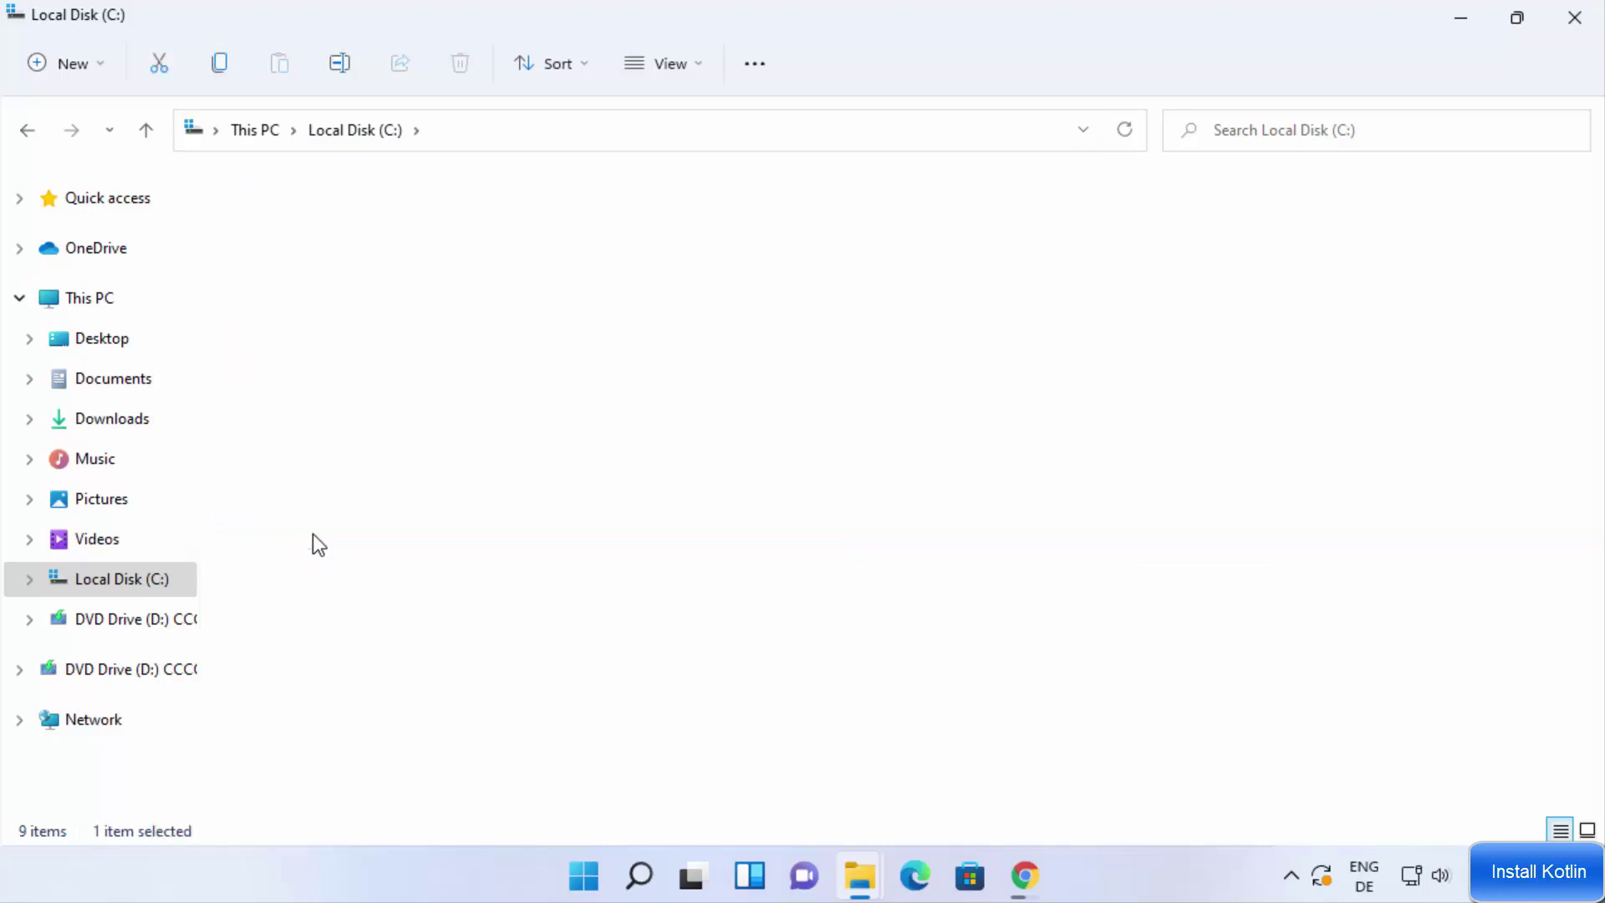
# Open the bin folder inside C:\kotlinc and copy its full folder path
pyautogui.doubleClick(317, 219)
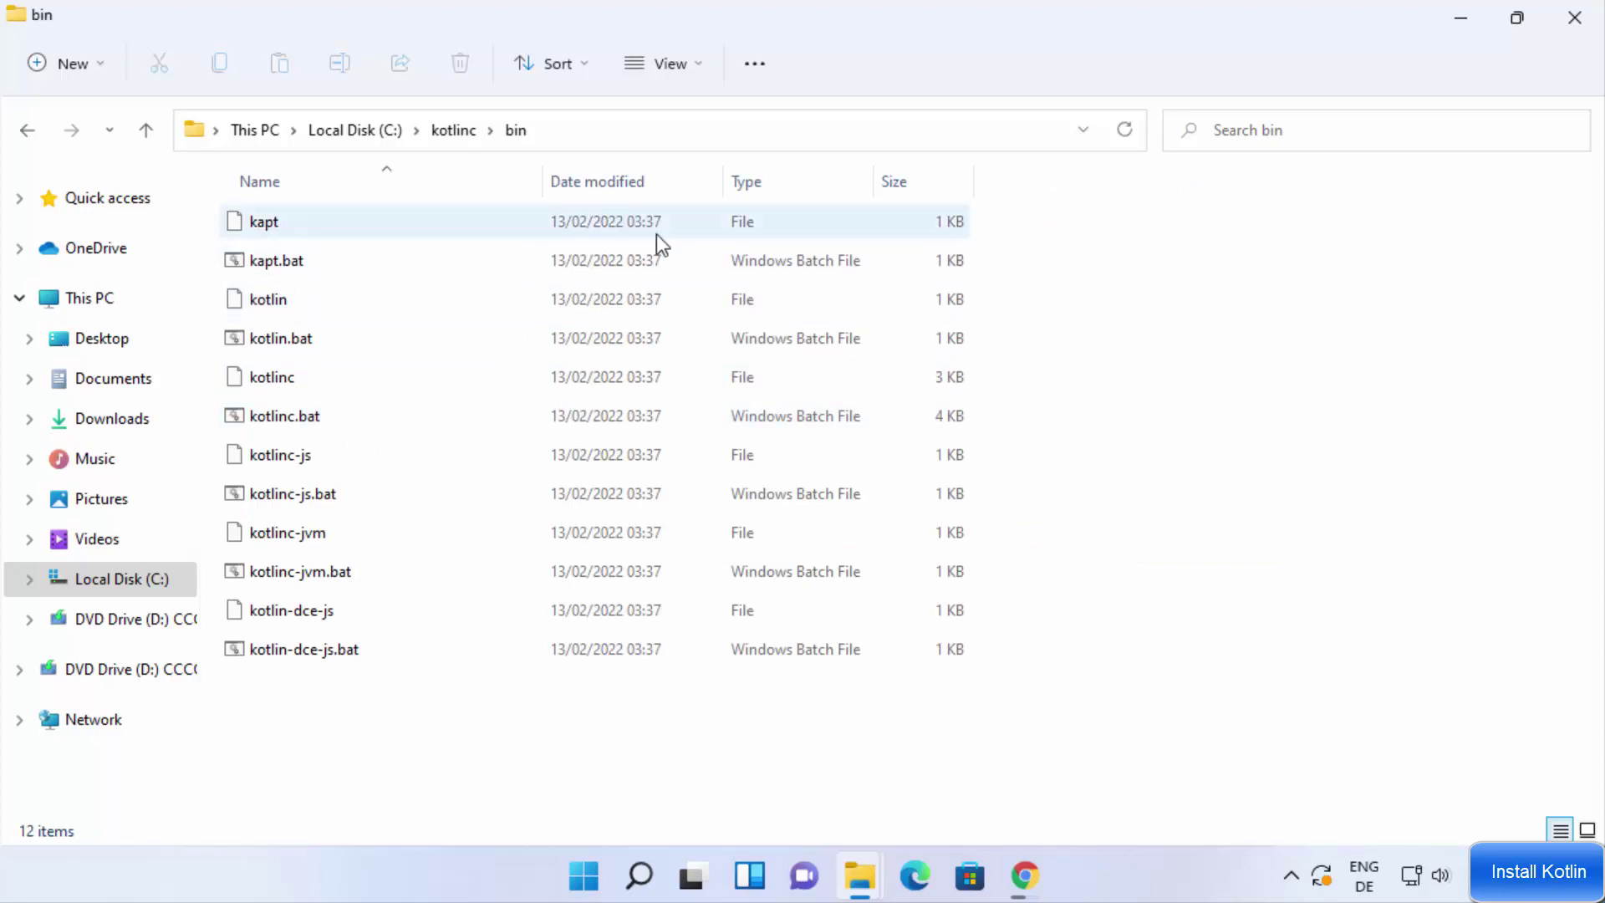
pyautogui.click(700, 142)
pyautogui.hotkey('ctrl', 'c')
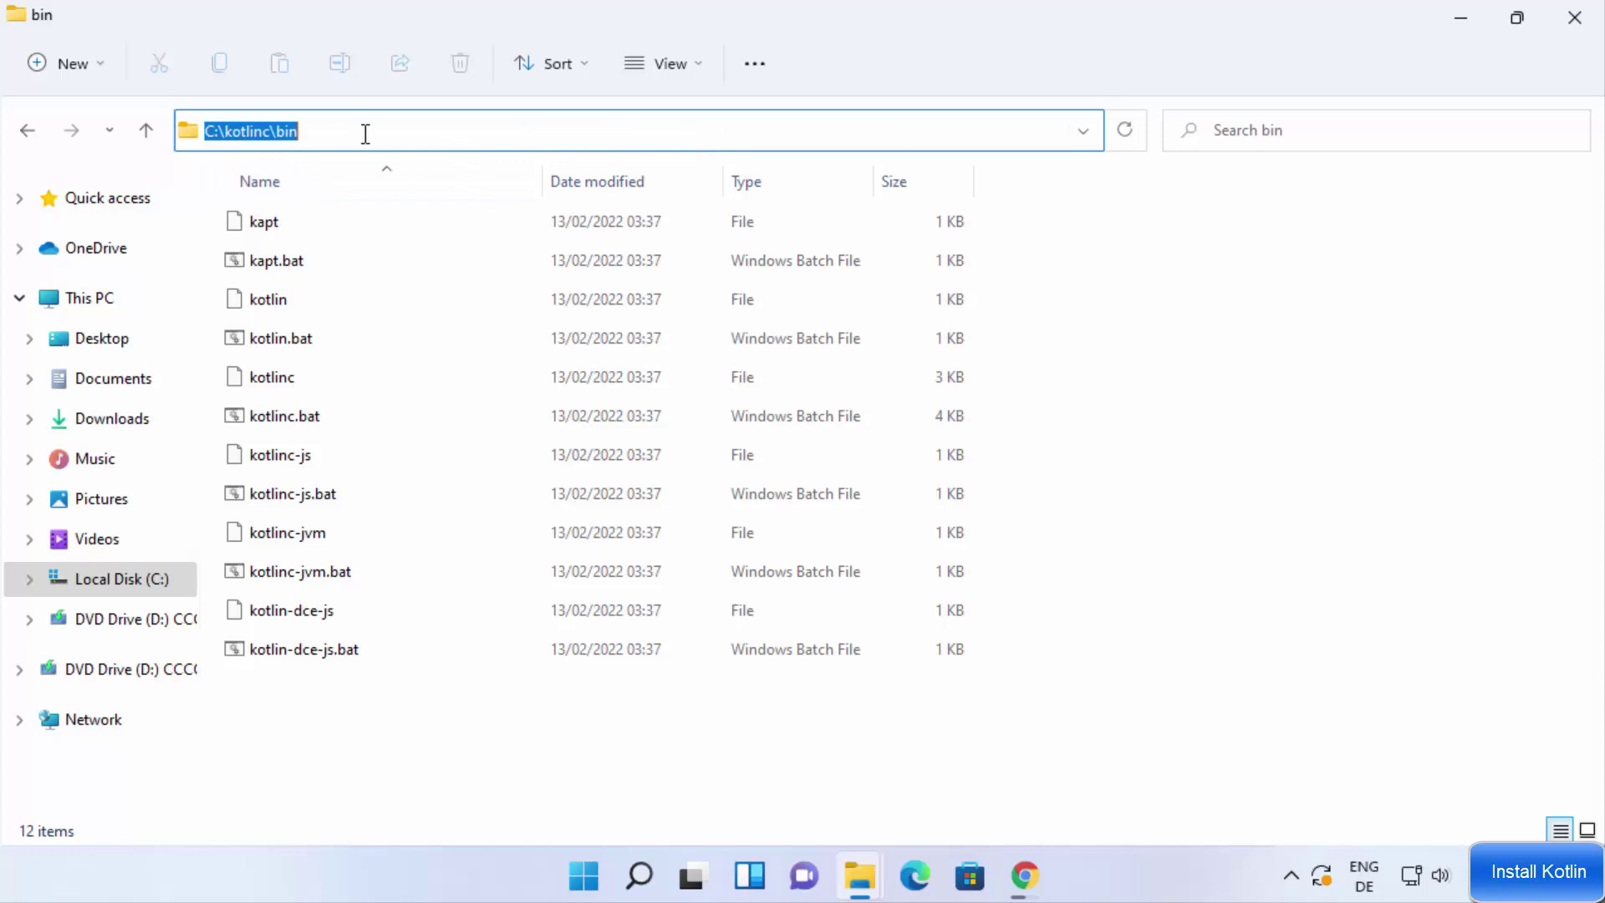
# Search Windows for "environment", open the system environment variables settings and bring up the Environment Variables dialog
pyautogui.click(642, 876)
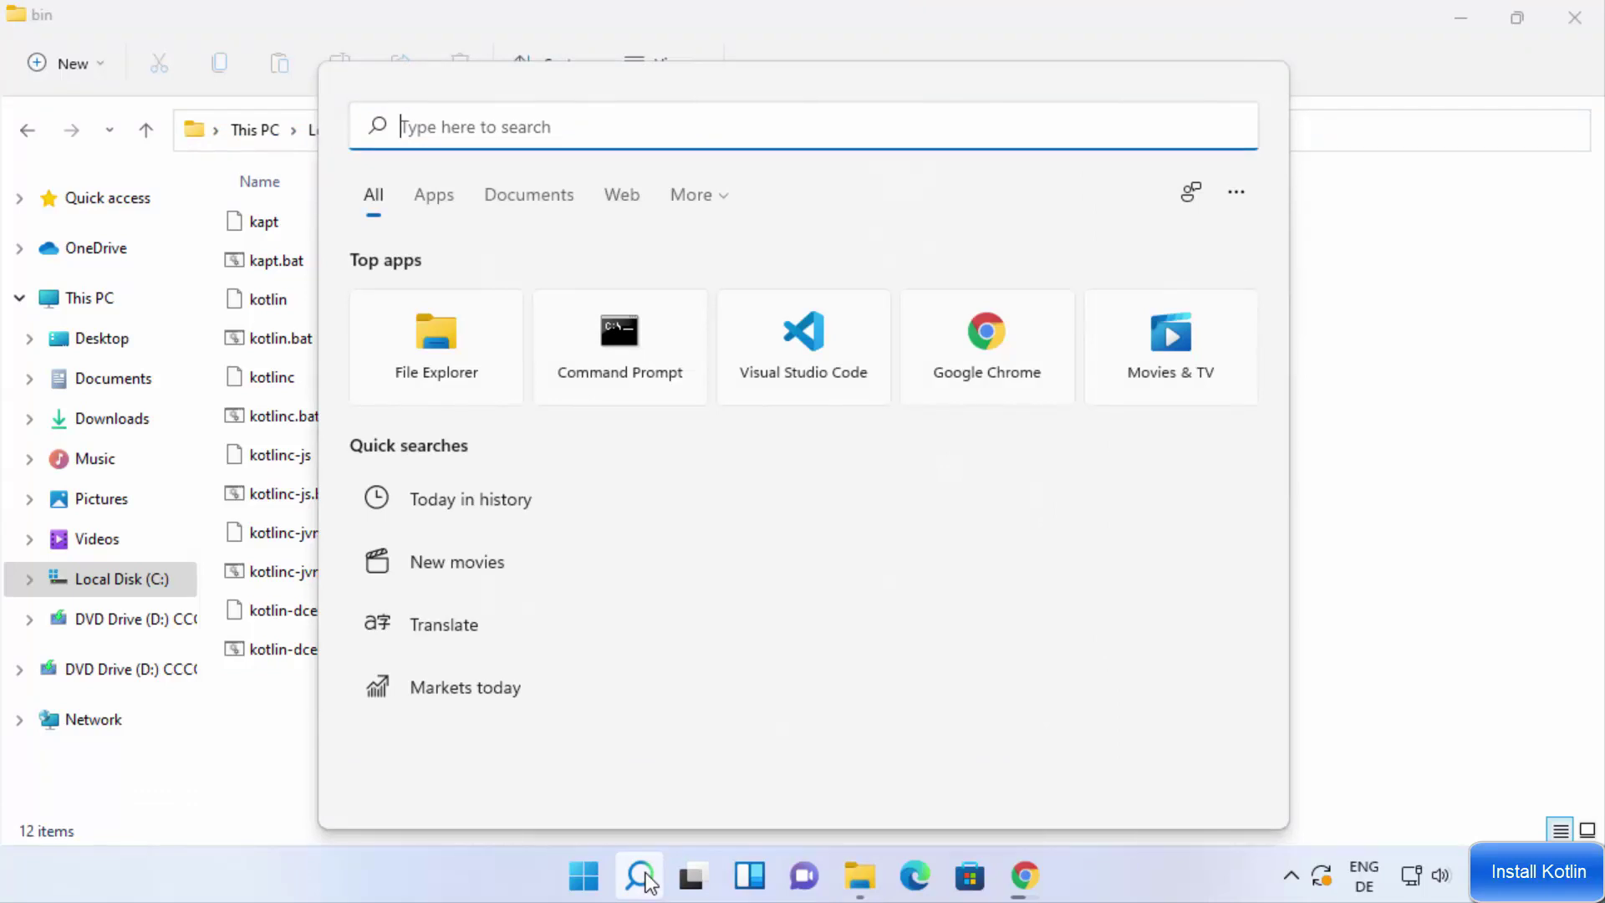
pyautogui.write('environment')
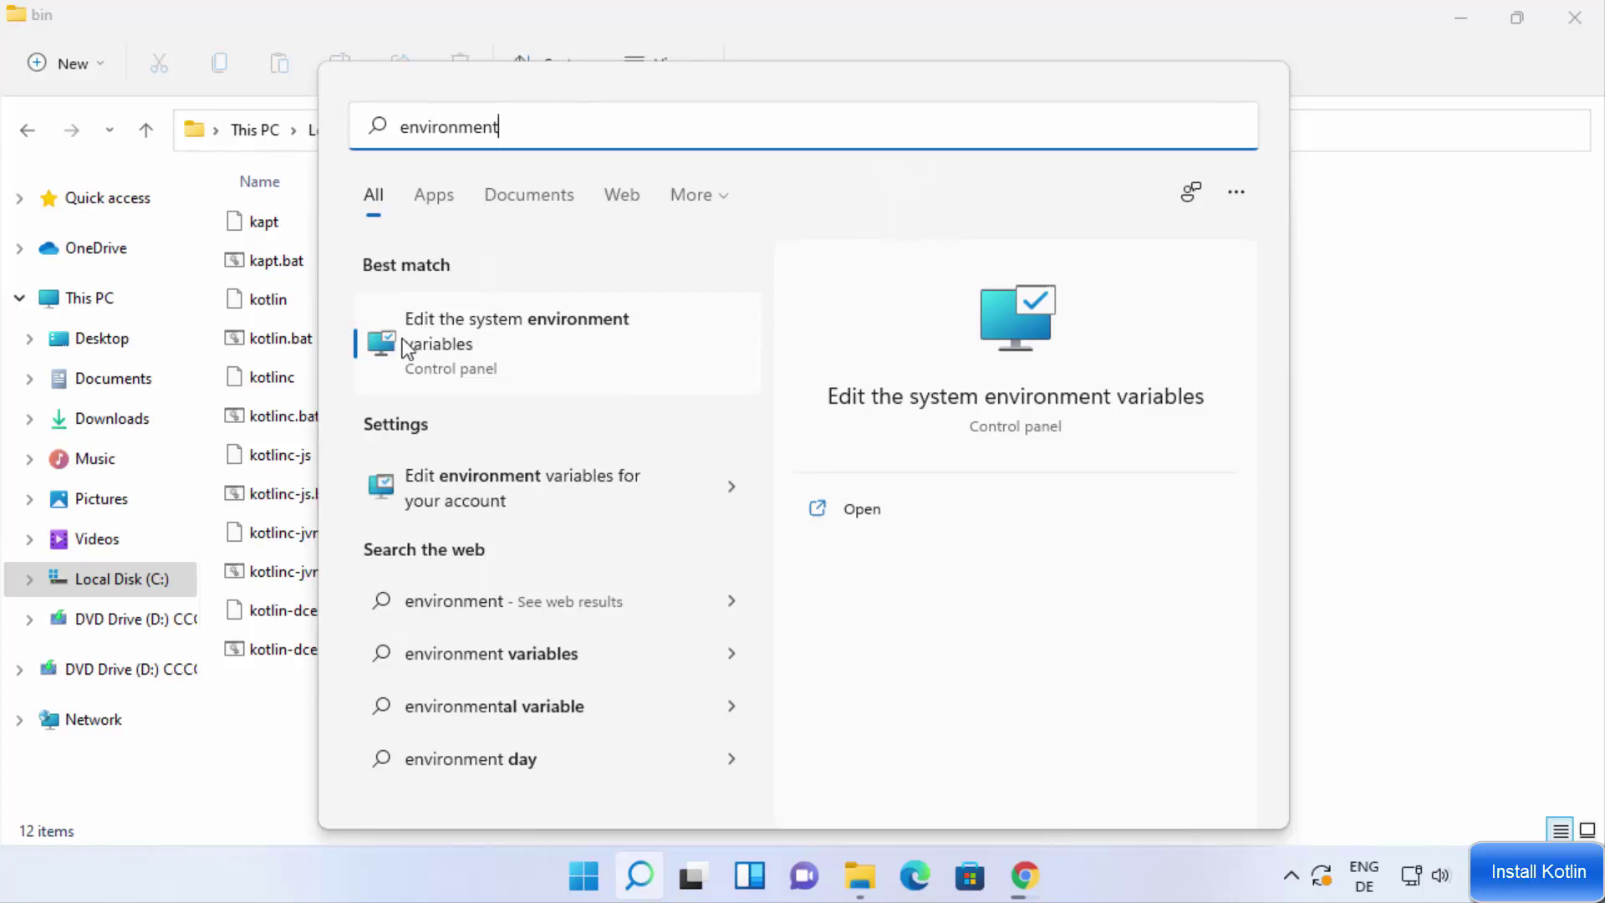
pyautogui.click(513, 338)
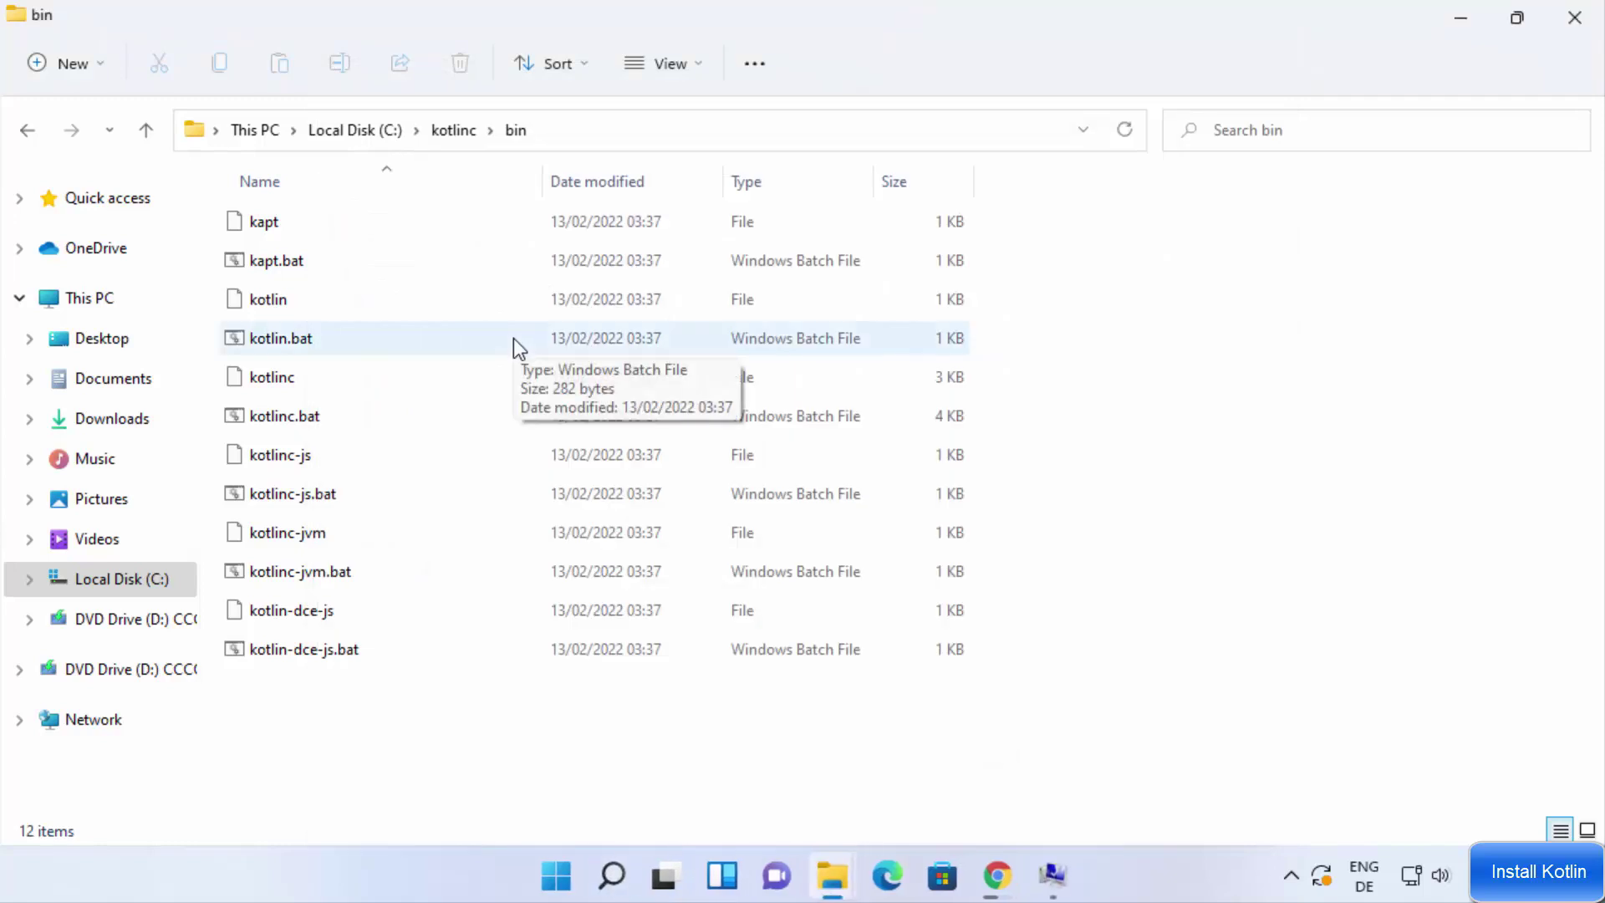
pyautogui.moveTo(380, 100); pyautogui.dragTo(811, 106)
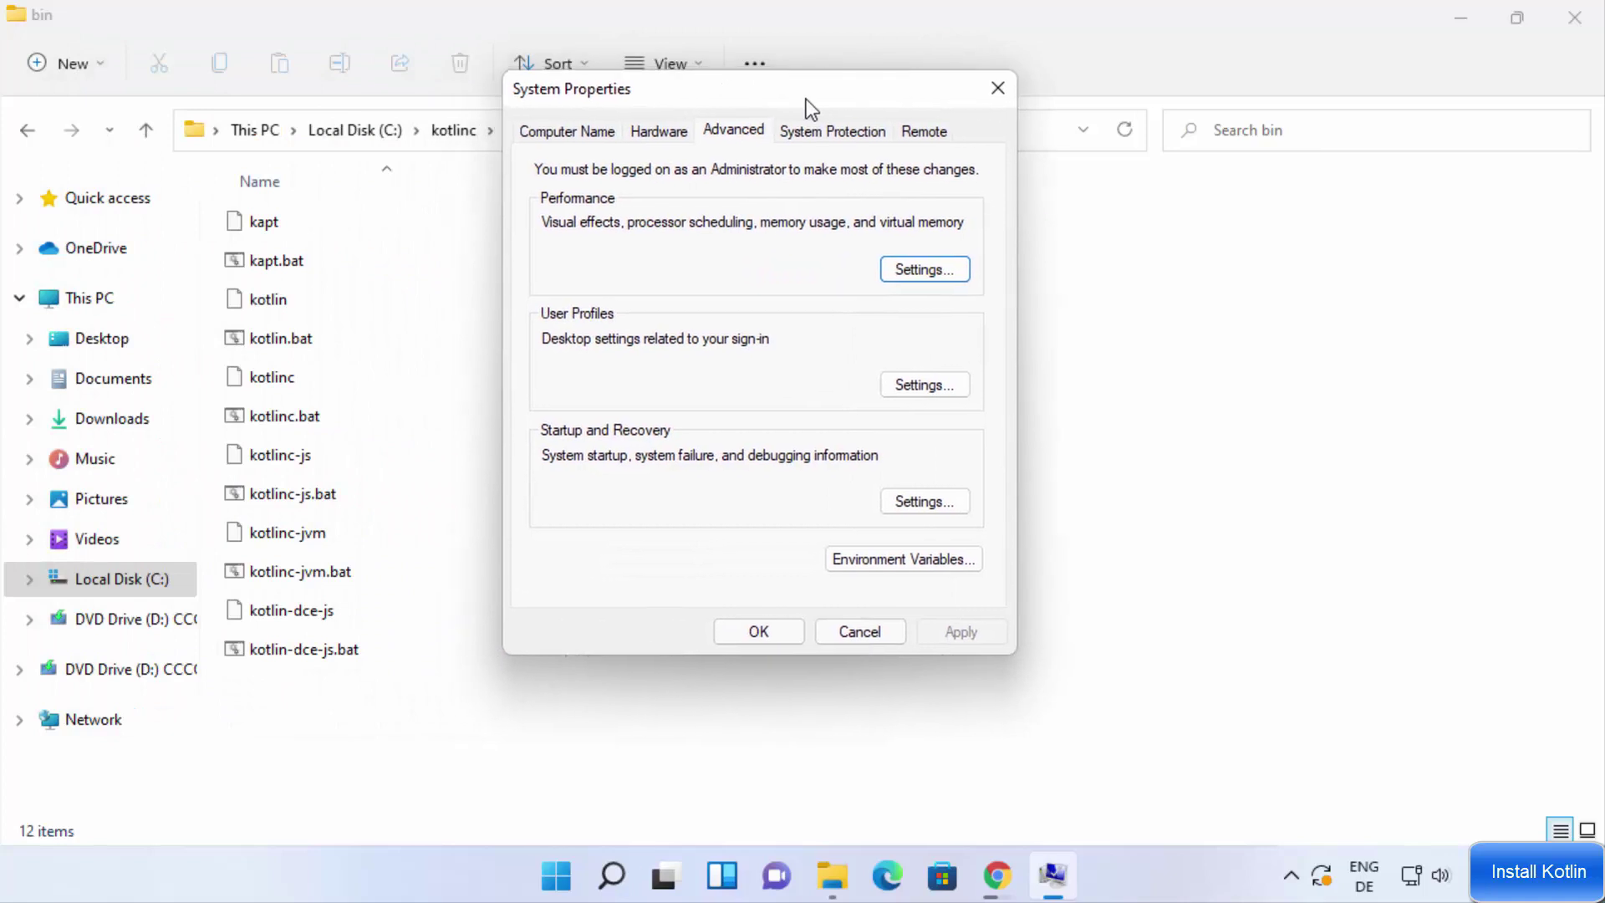
pyautogui.click(868, 574)
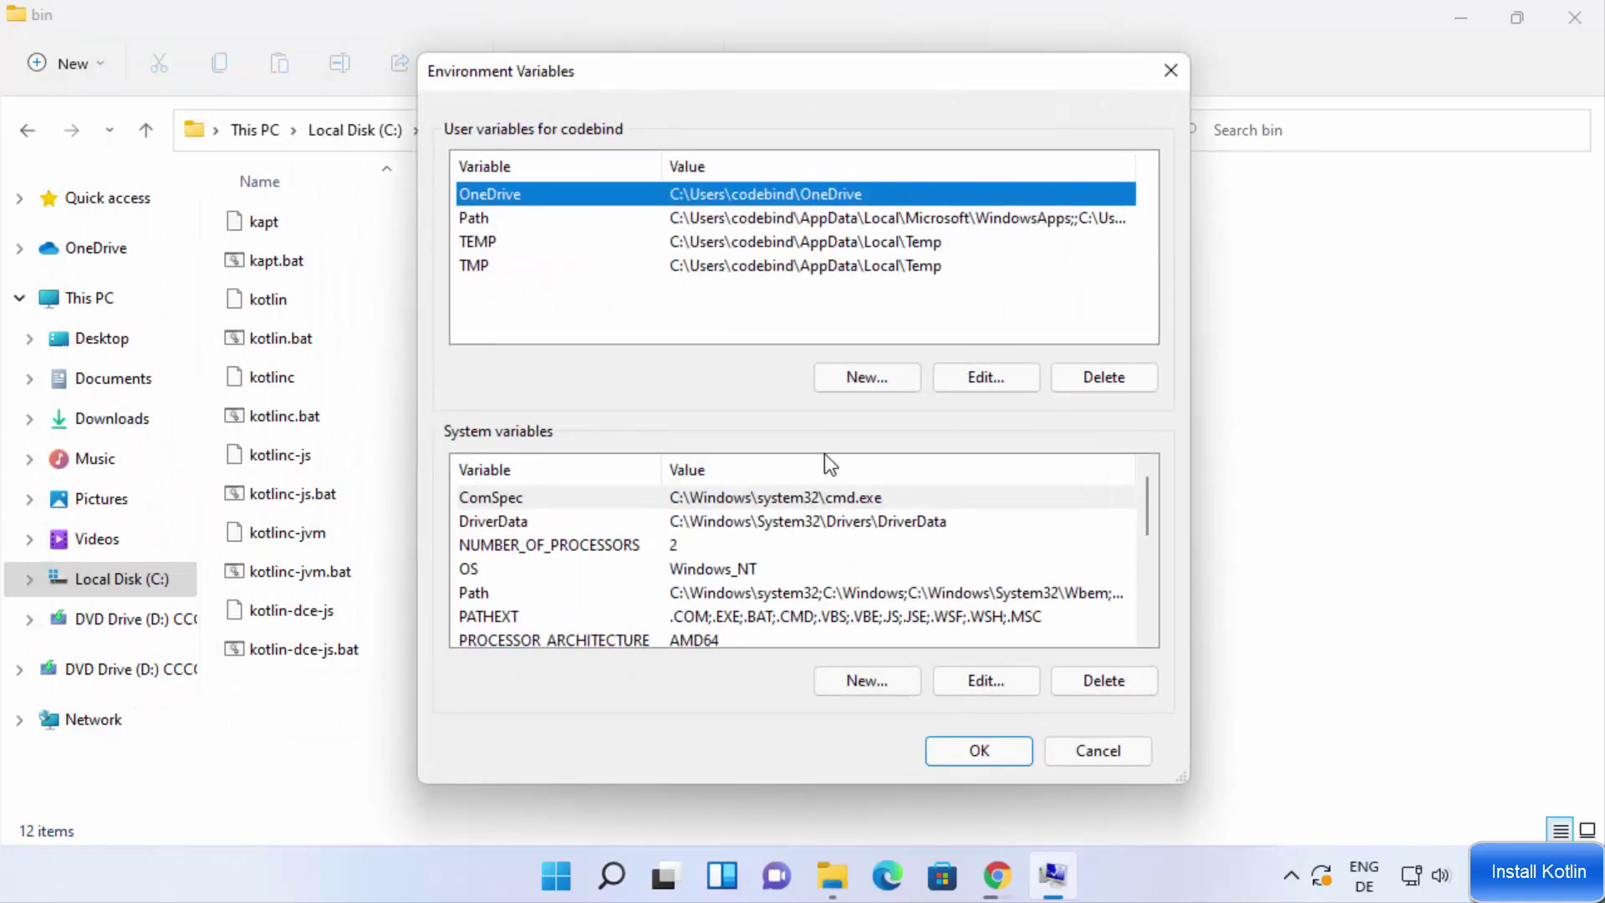
# Add the copied path C:\kotlinc\bin as a new entry in the system Path variable and confirm all open dialogs
pyautogui.click(519, 593)
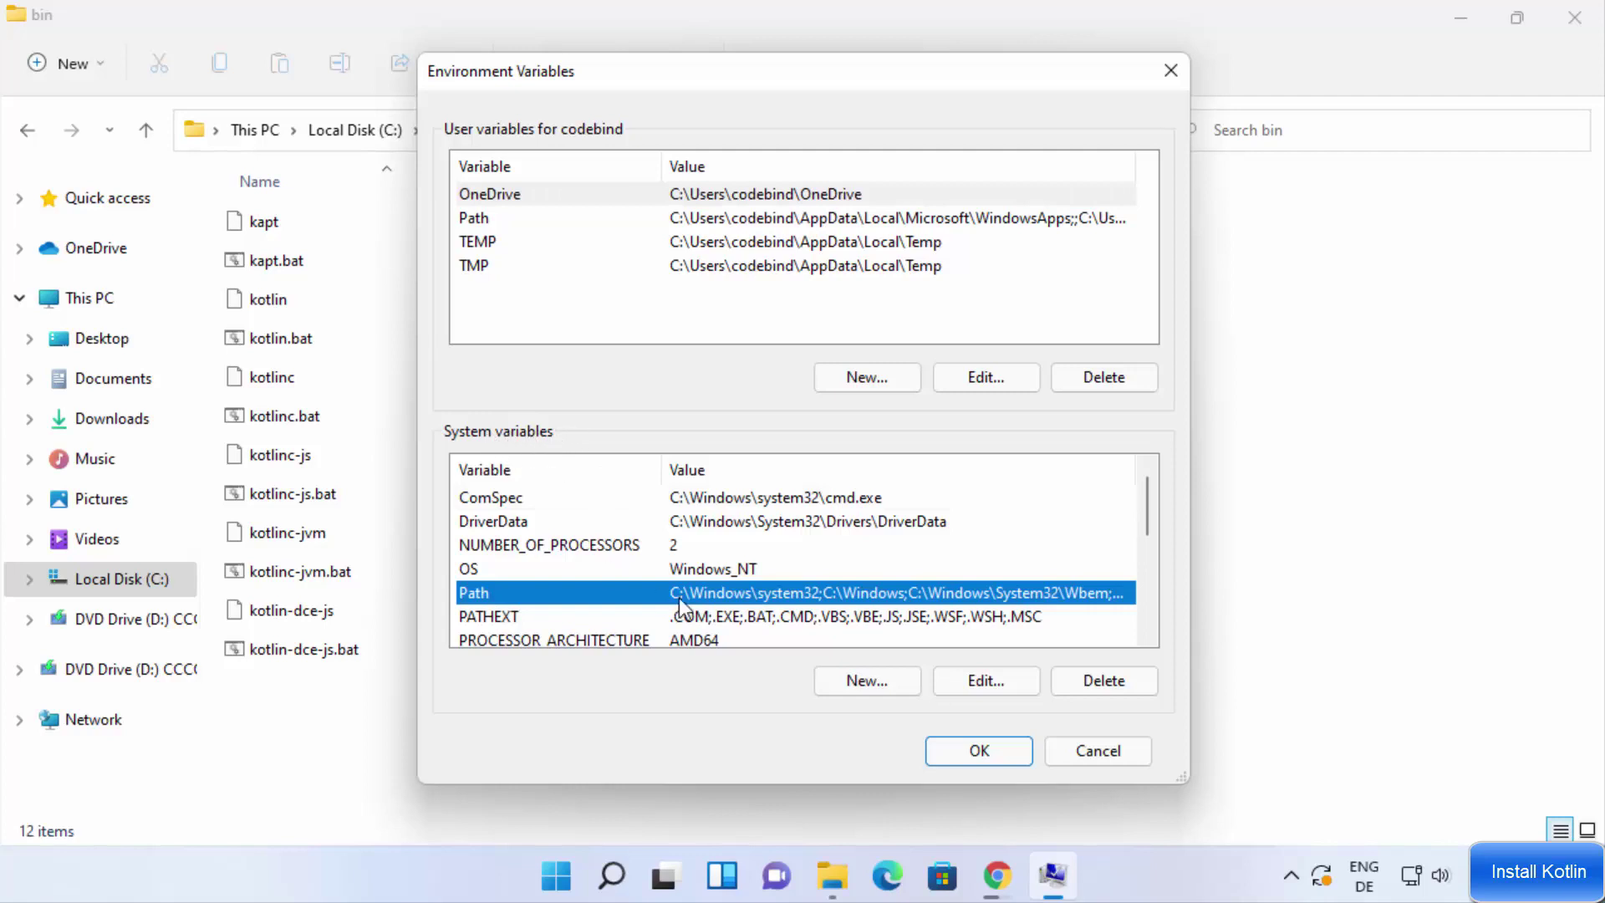
pyautogui.click(979, 693)
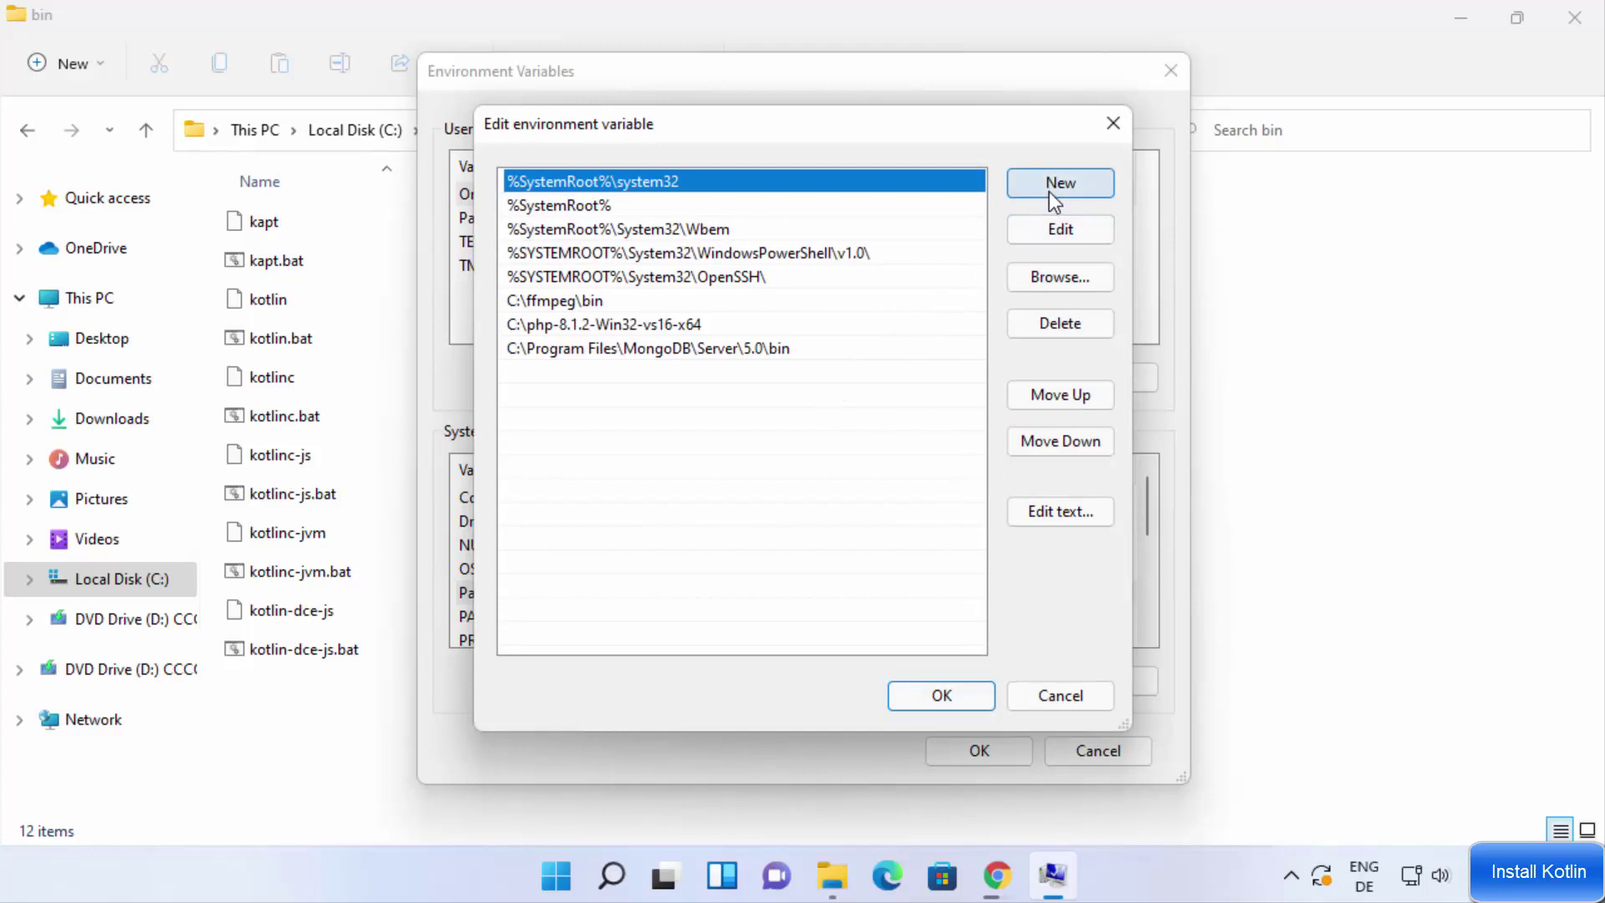
pyautogui.click(1050, 193)
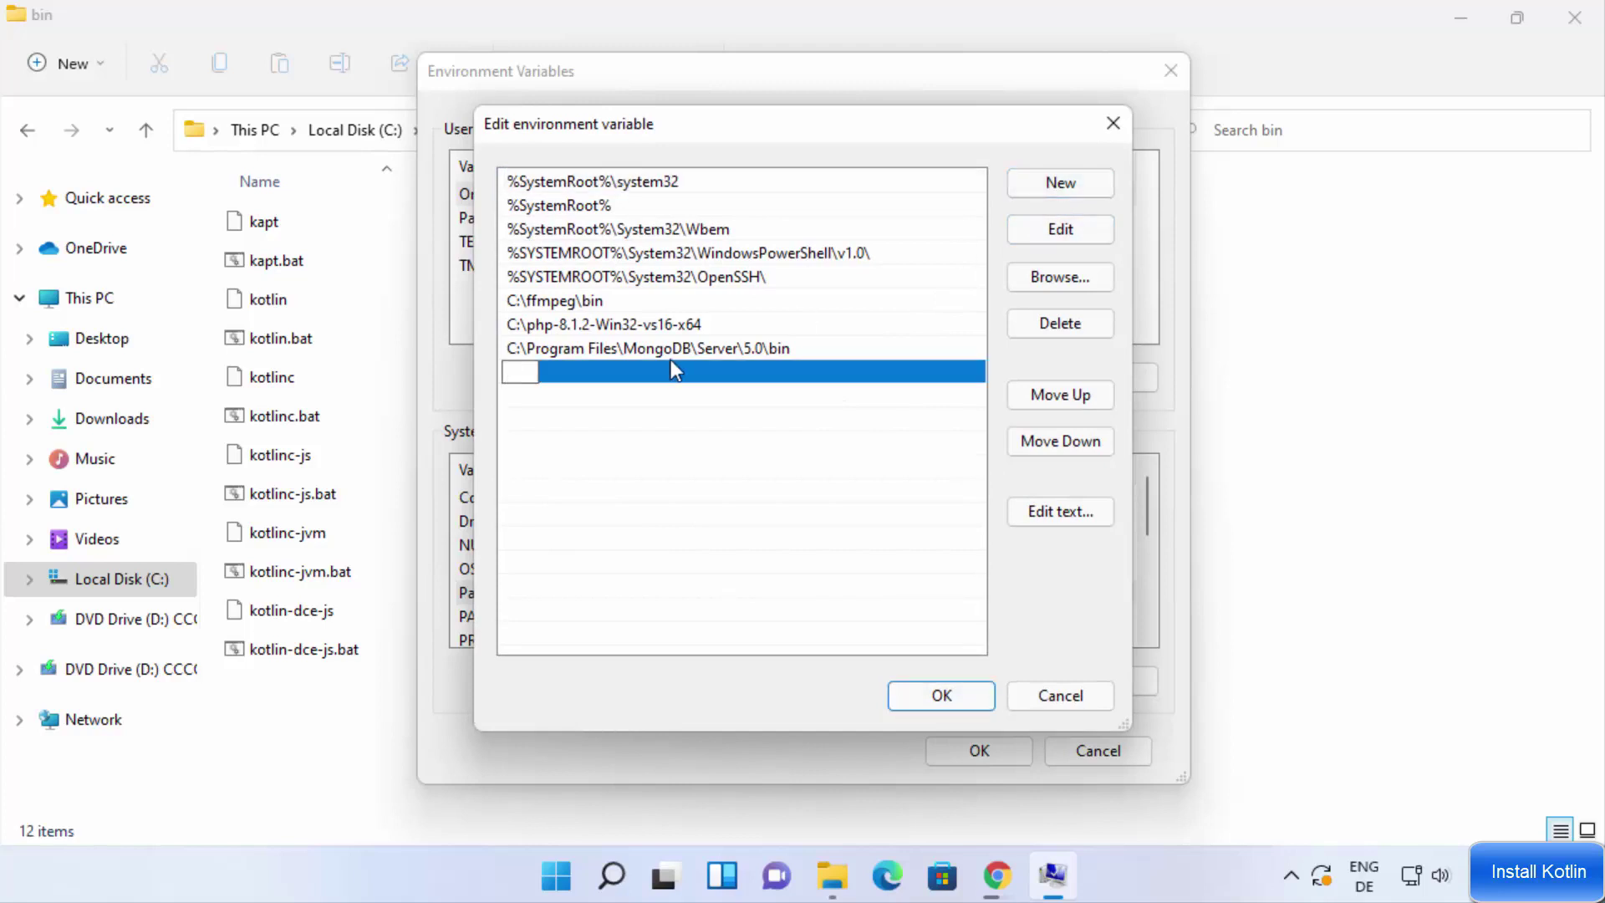
pyautogui.hotkey('ctrl', 'v')
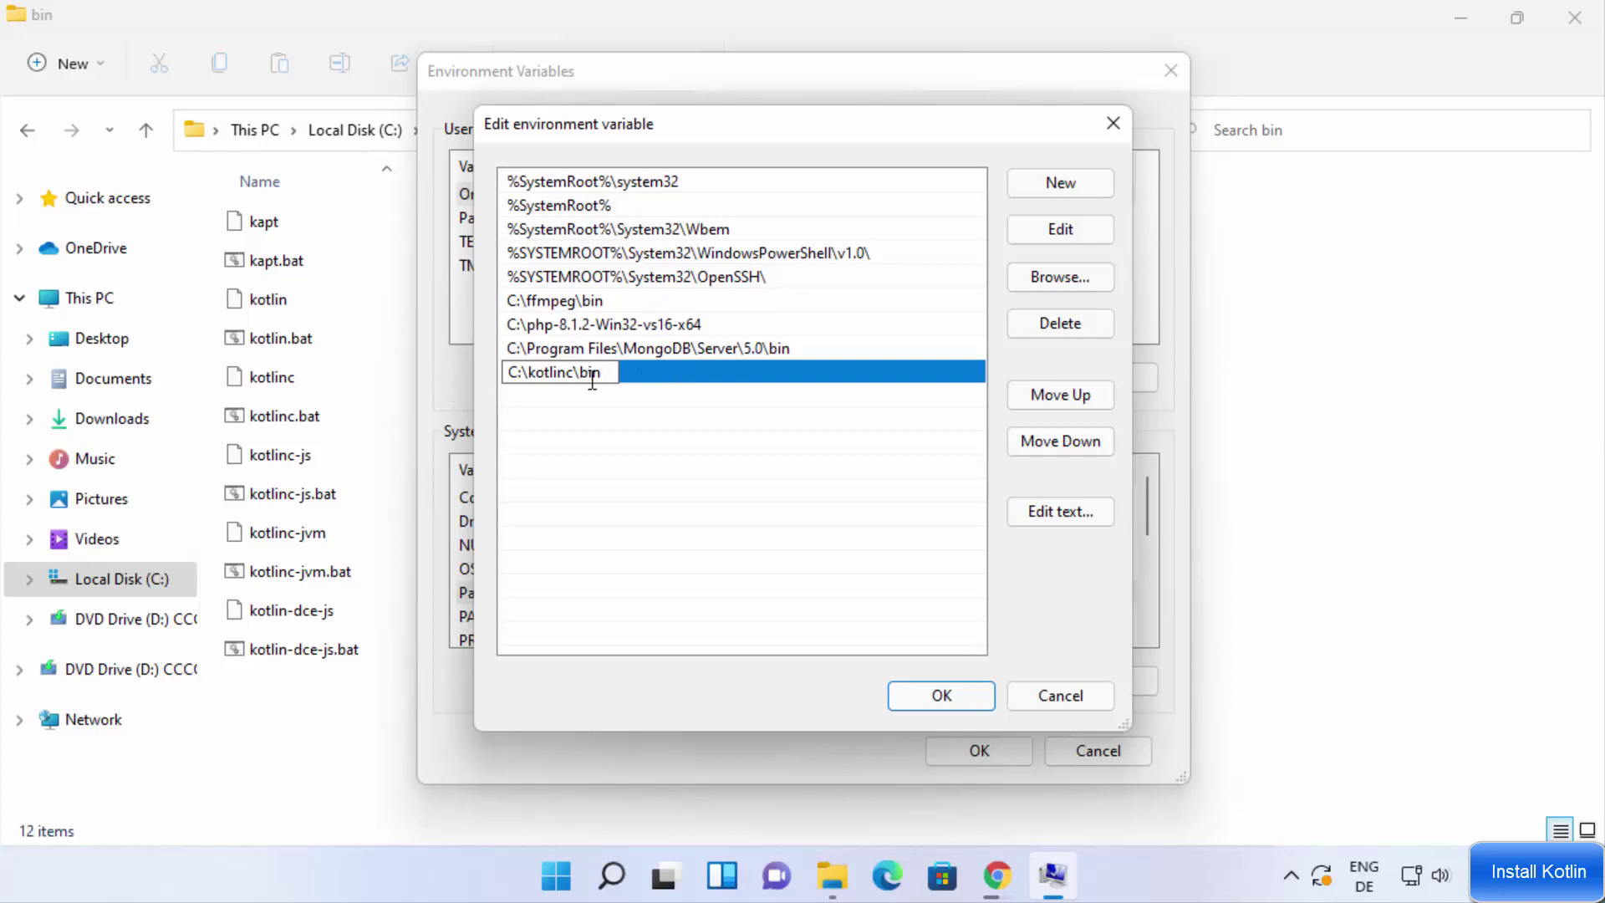
pyautogui.click(1281, 630)
pyautogui.click(700, 134)
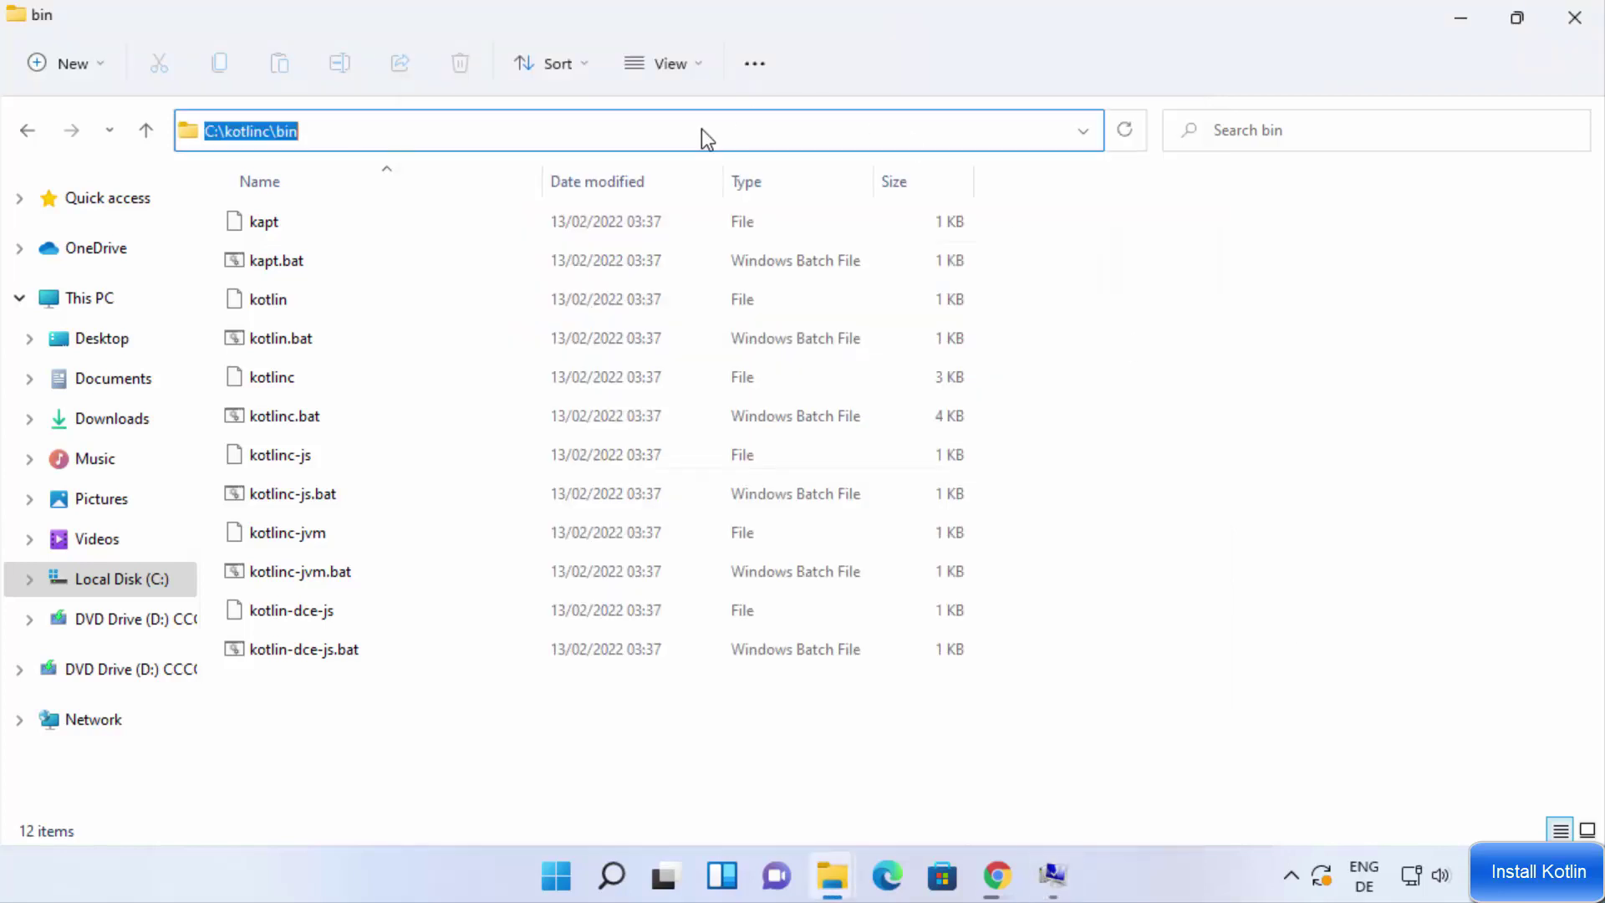
pyautogui.click(1051, 873)
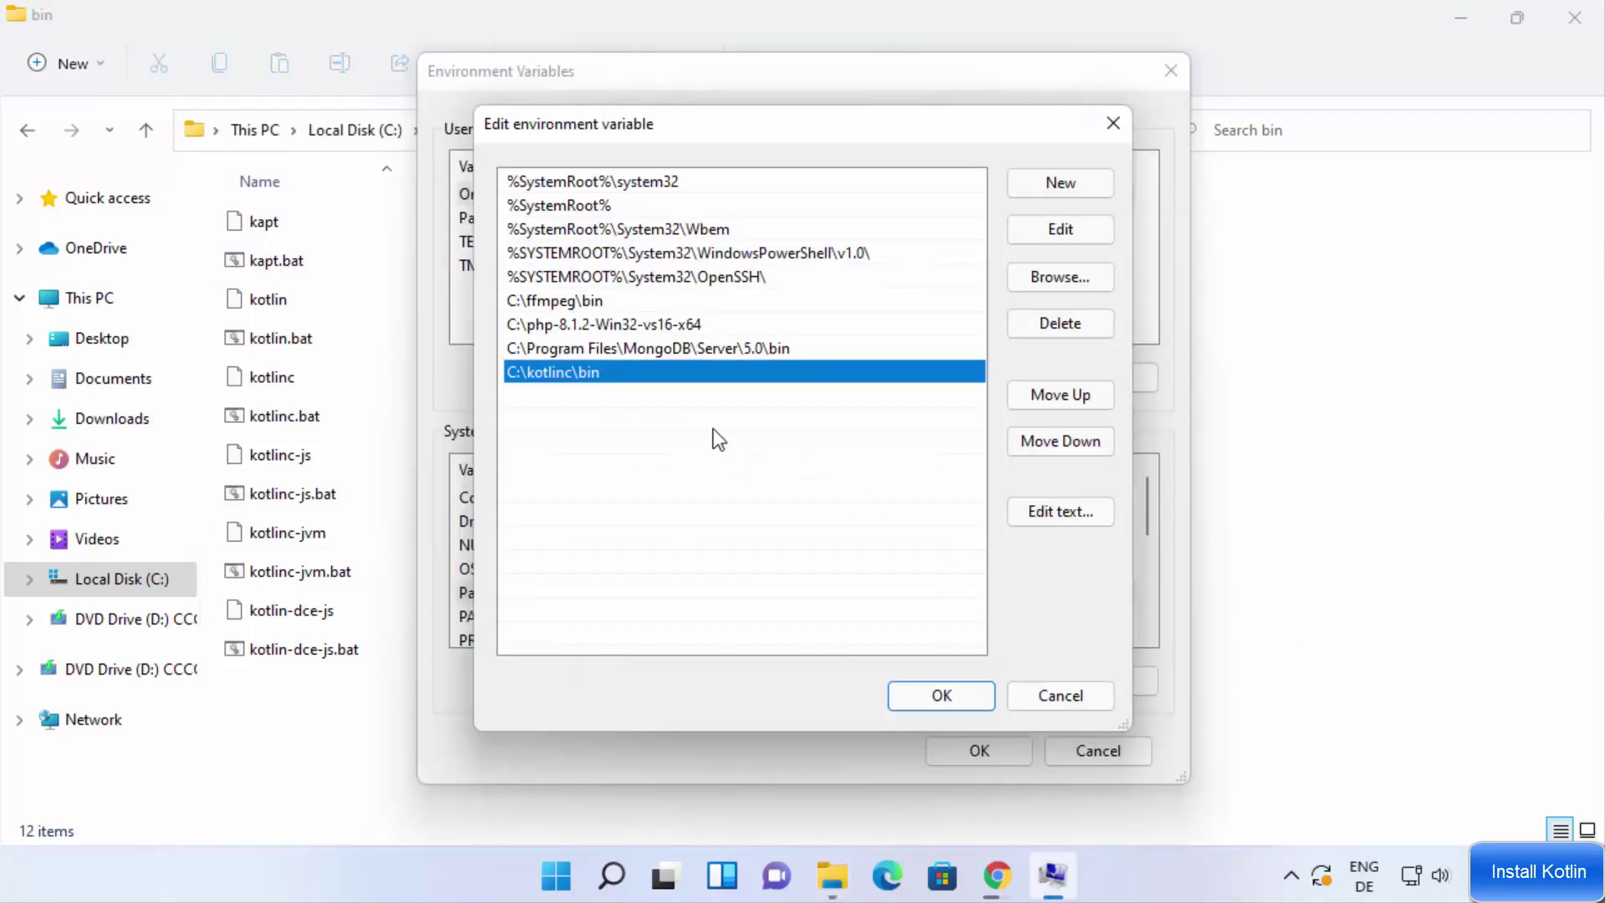
pyautogui.click(926, 699)
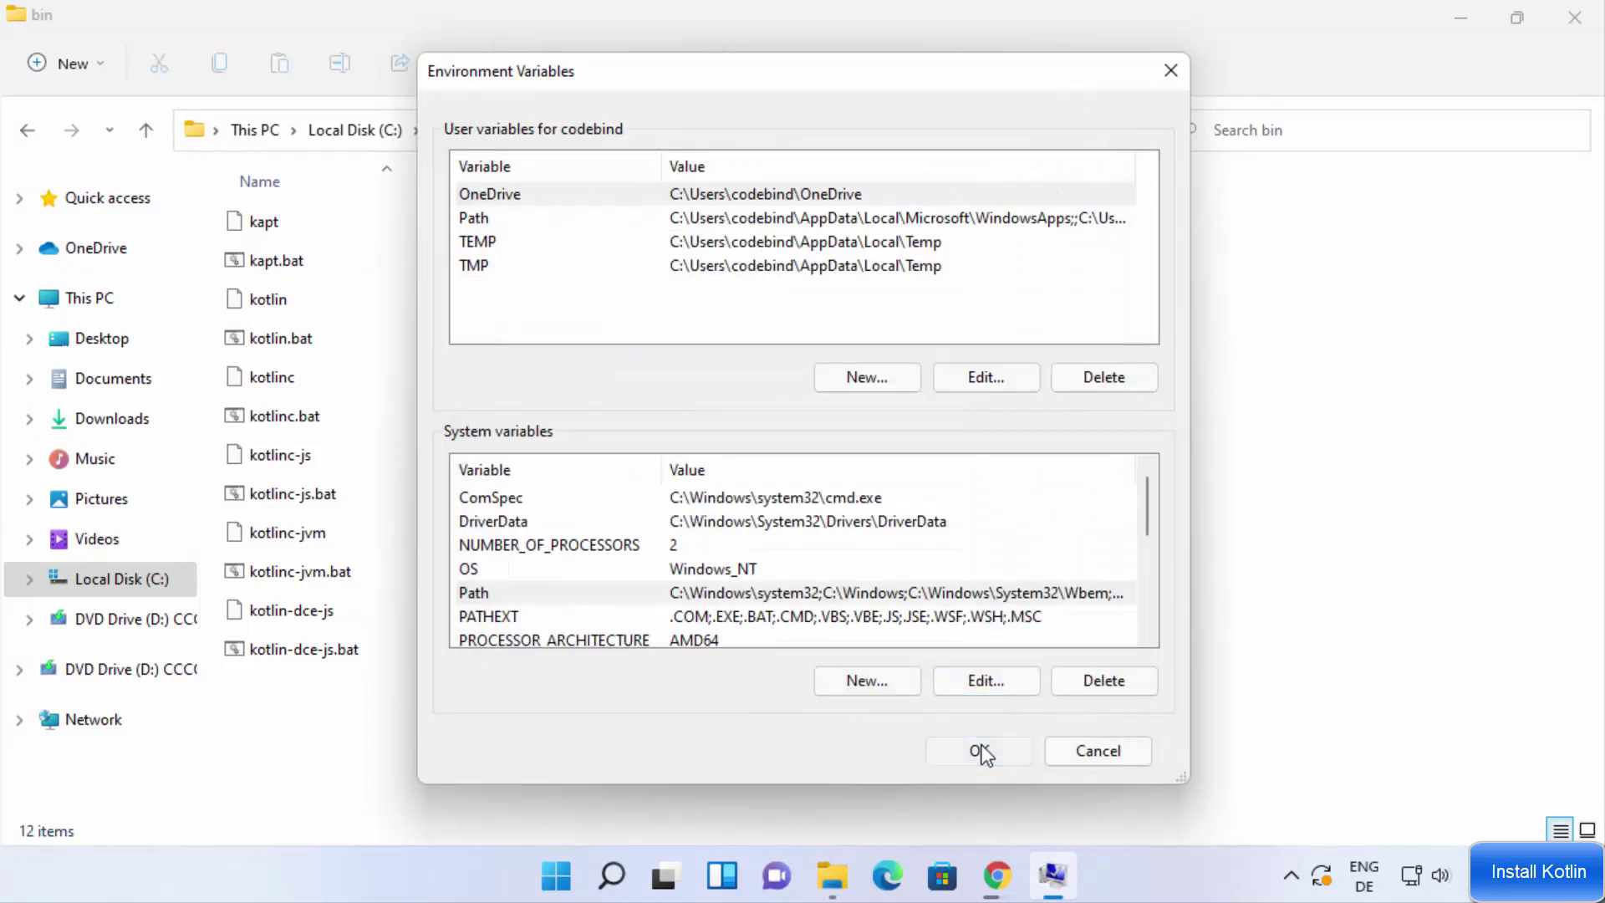
pyautogui.click(980, 750)
pyautogui.click(762, 633)
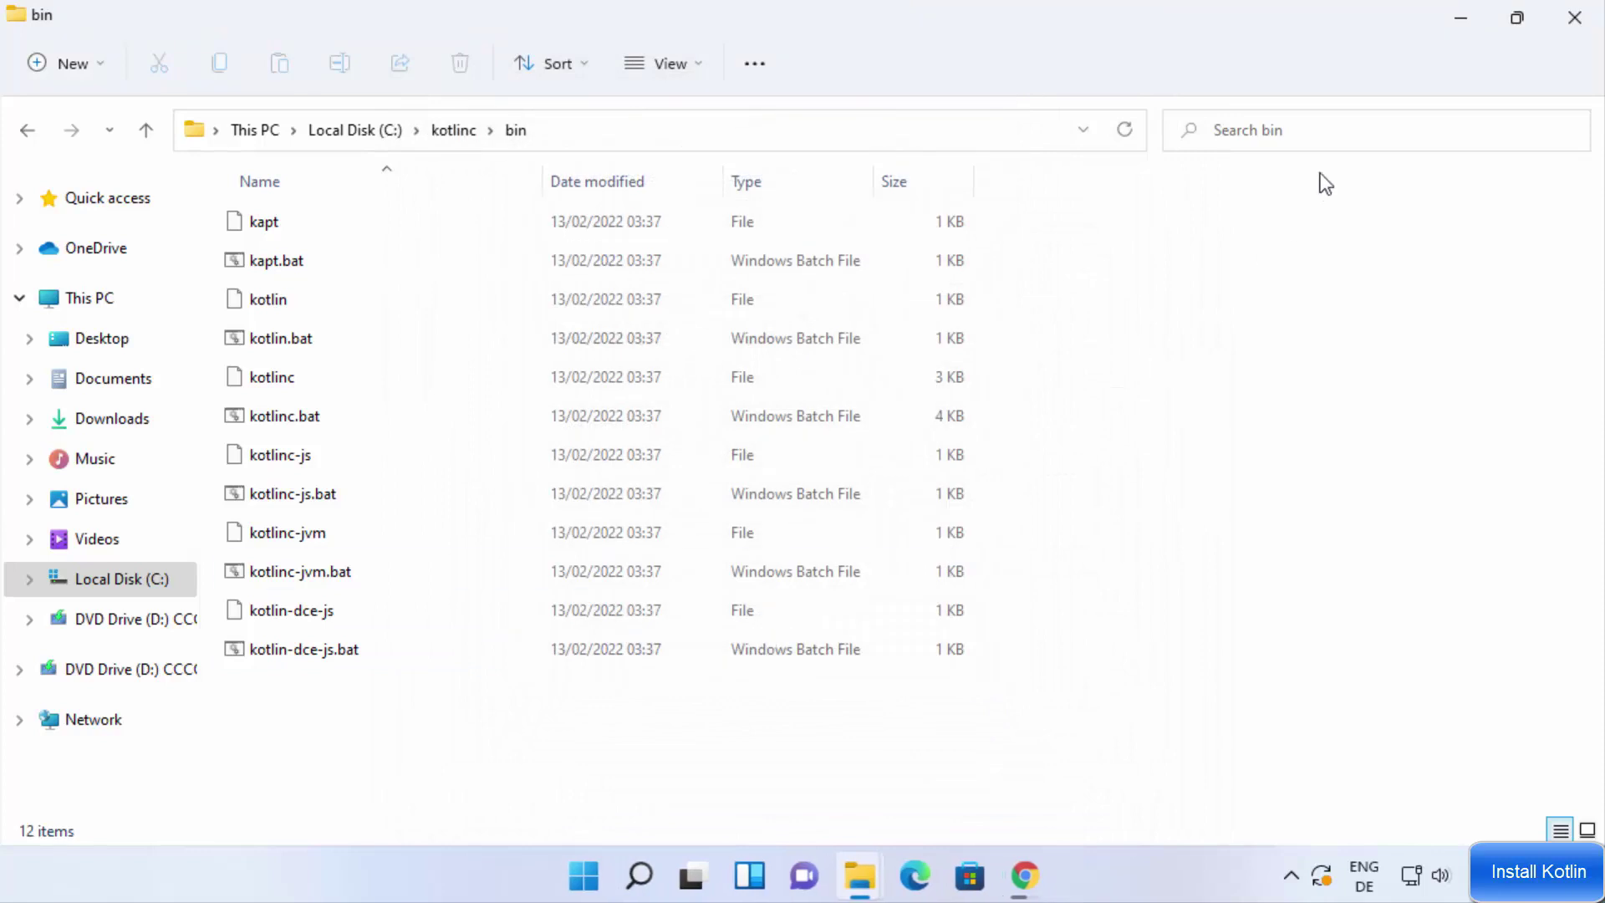
# Minimize the File Explorer and Chrome windows, then search Windows for cmd and open a new Command Prompt
pyautogui.click(1462, 23)
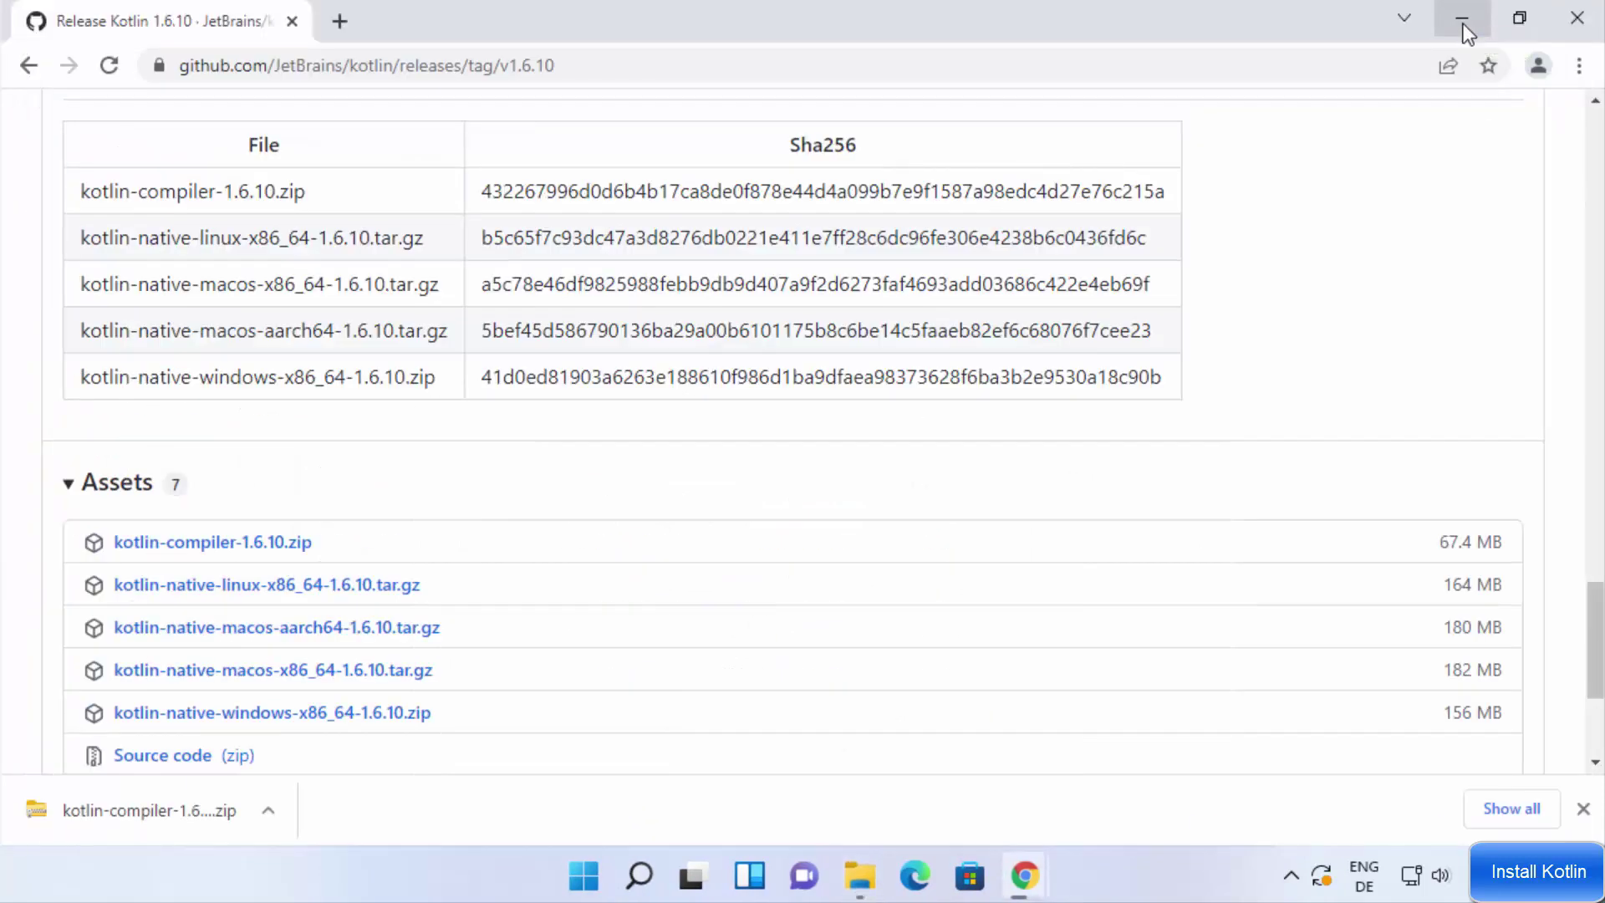
pyautogui.click(1462, 23)
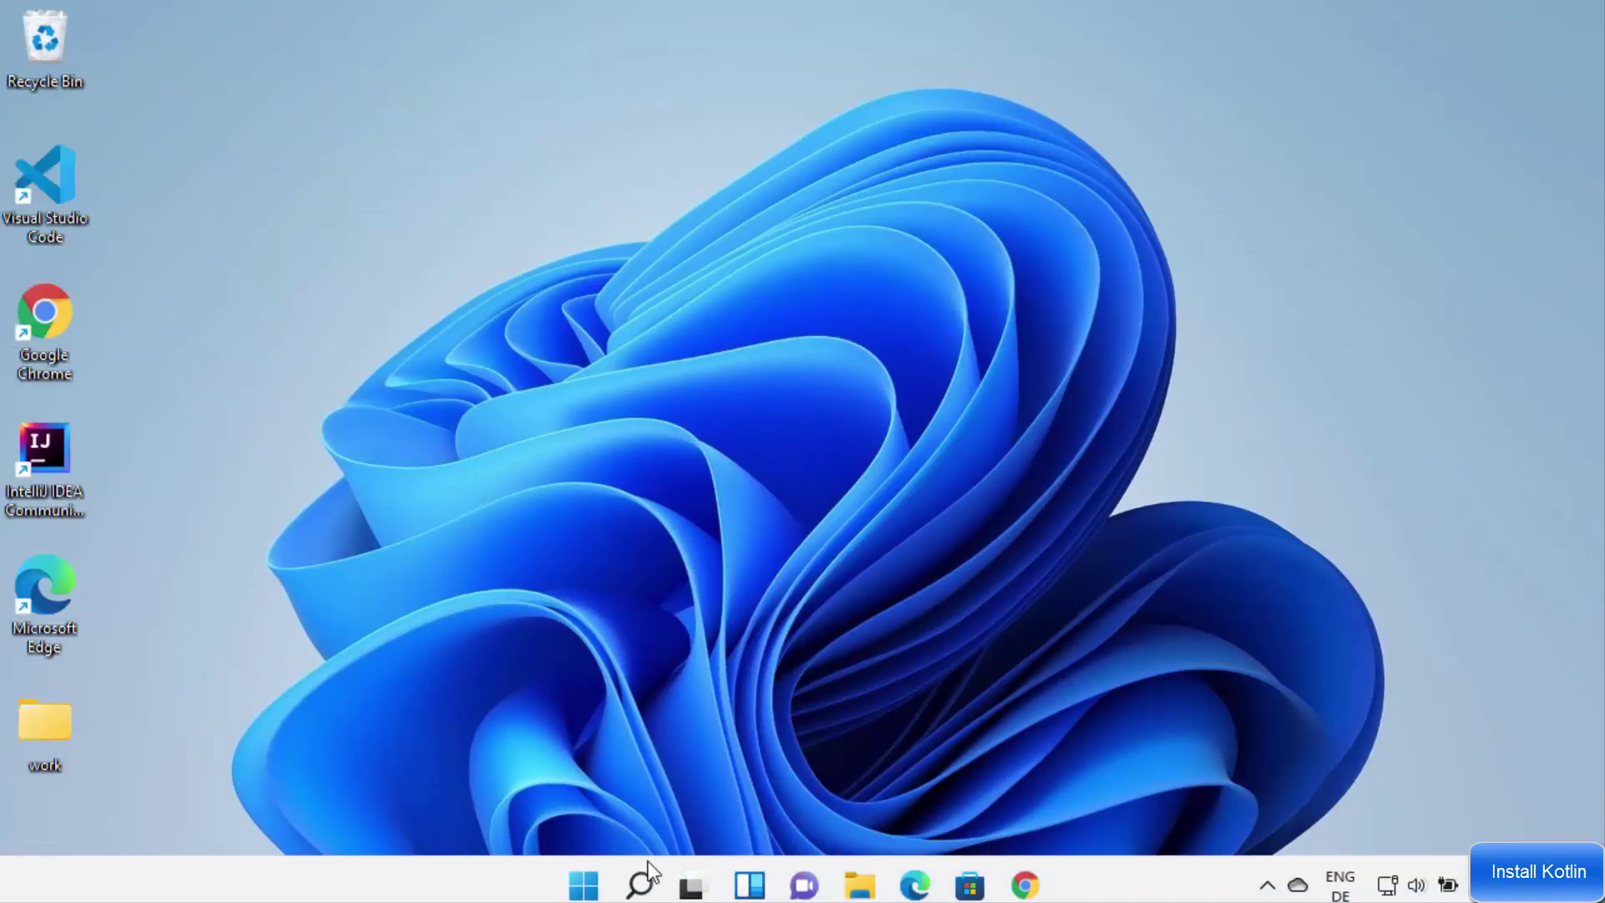
pyautogui.click(640, 875)
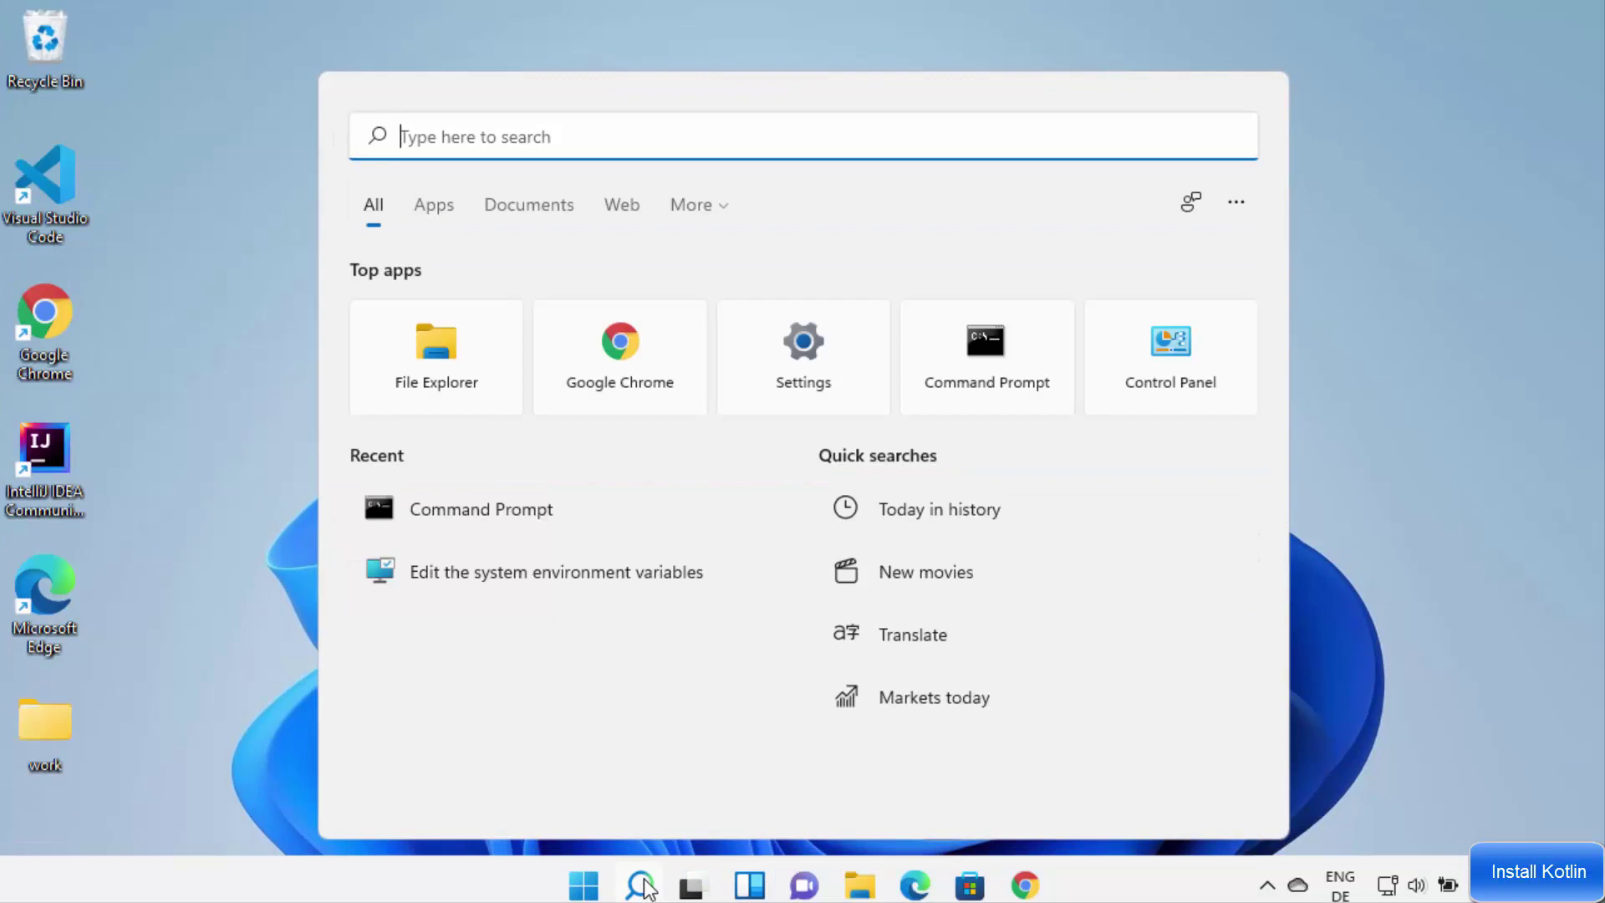
pyautogui.write('cmd')
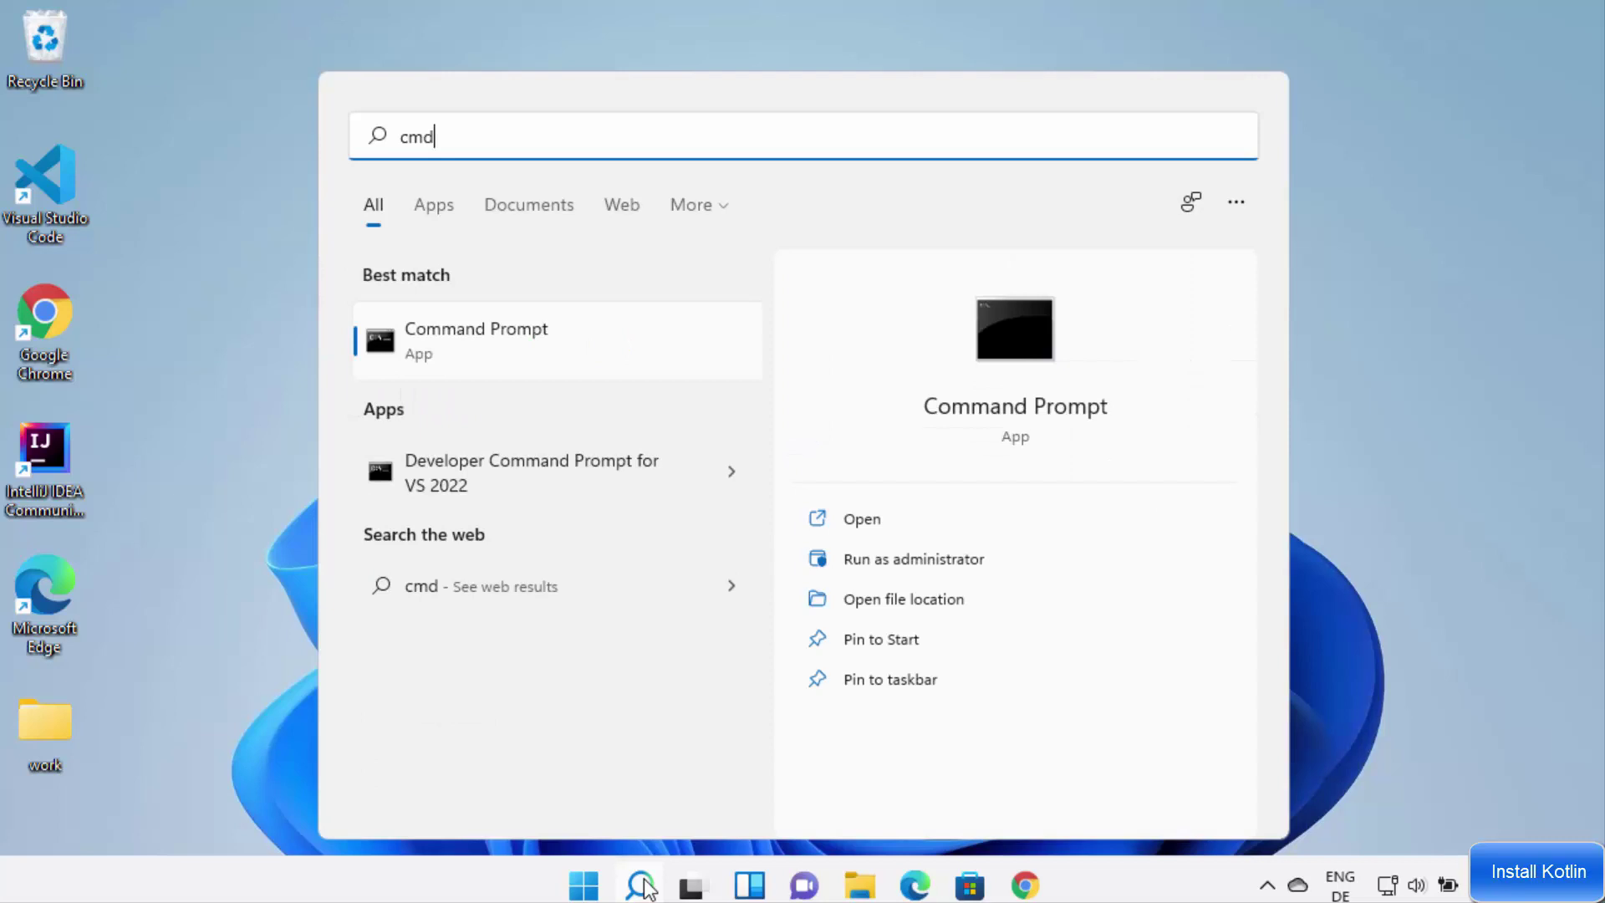
pyautogui.click(445, 344)
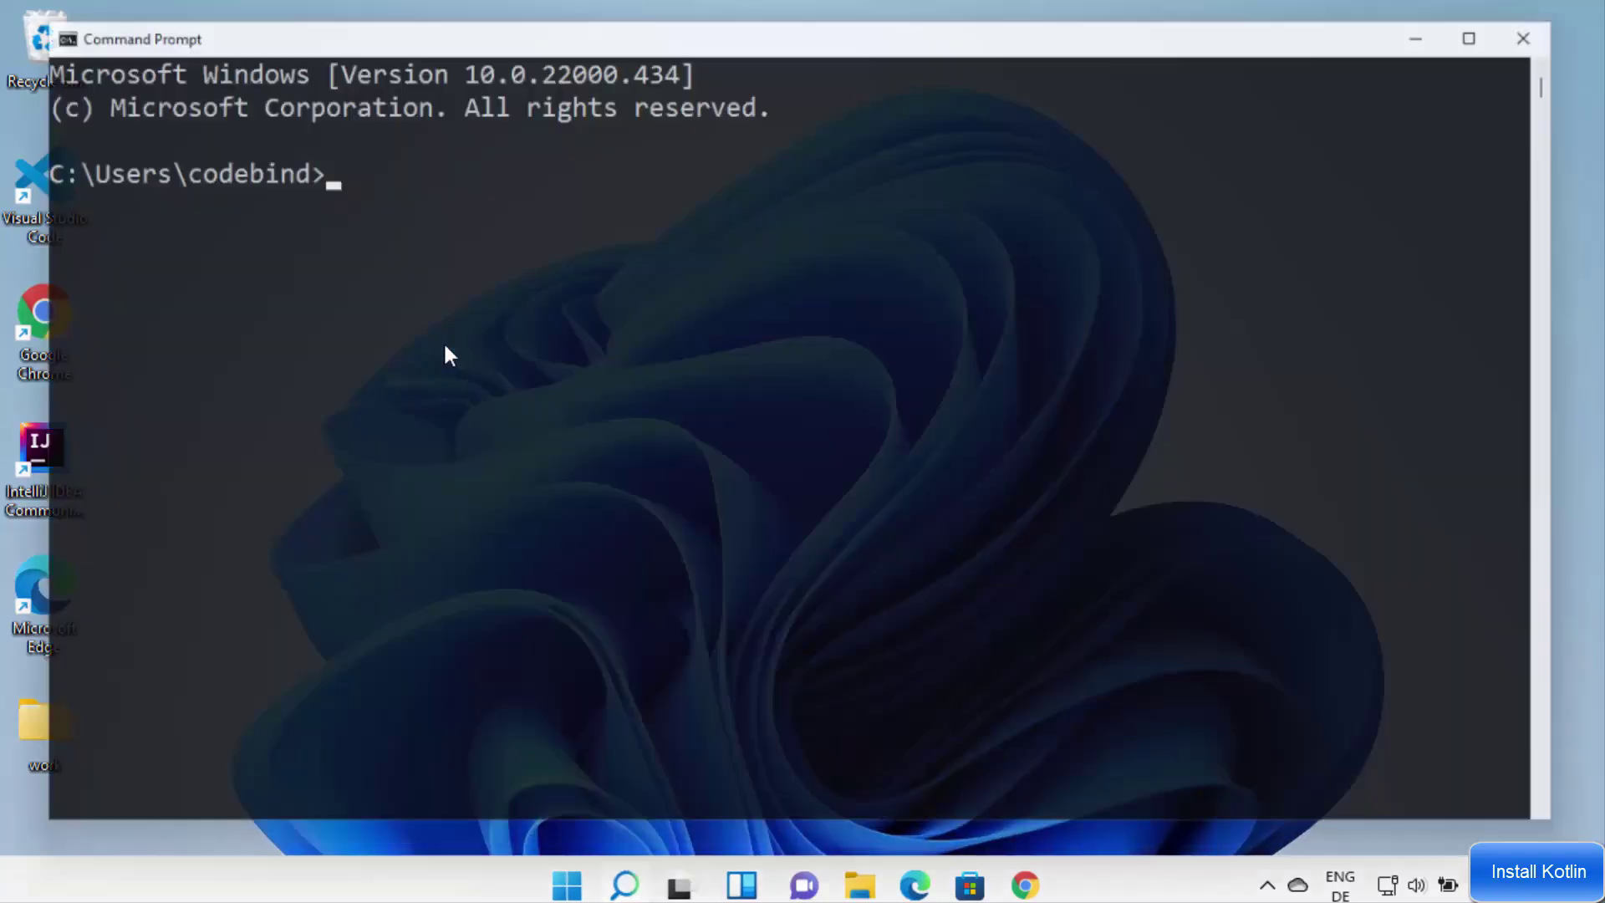
# Check the Kotlin installation by running kotlin -version in the Command Prompt
pyautogui.click(526, 279)
pyautogui.click(524, 277)
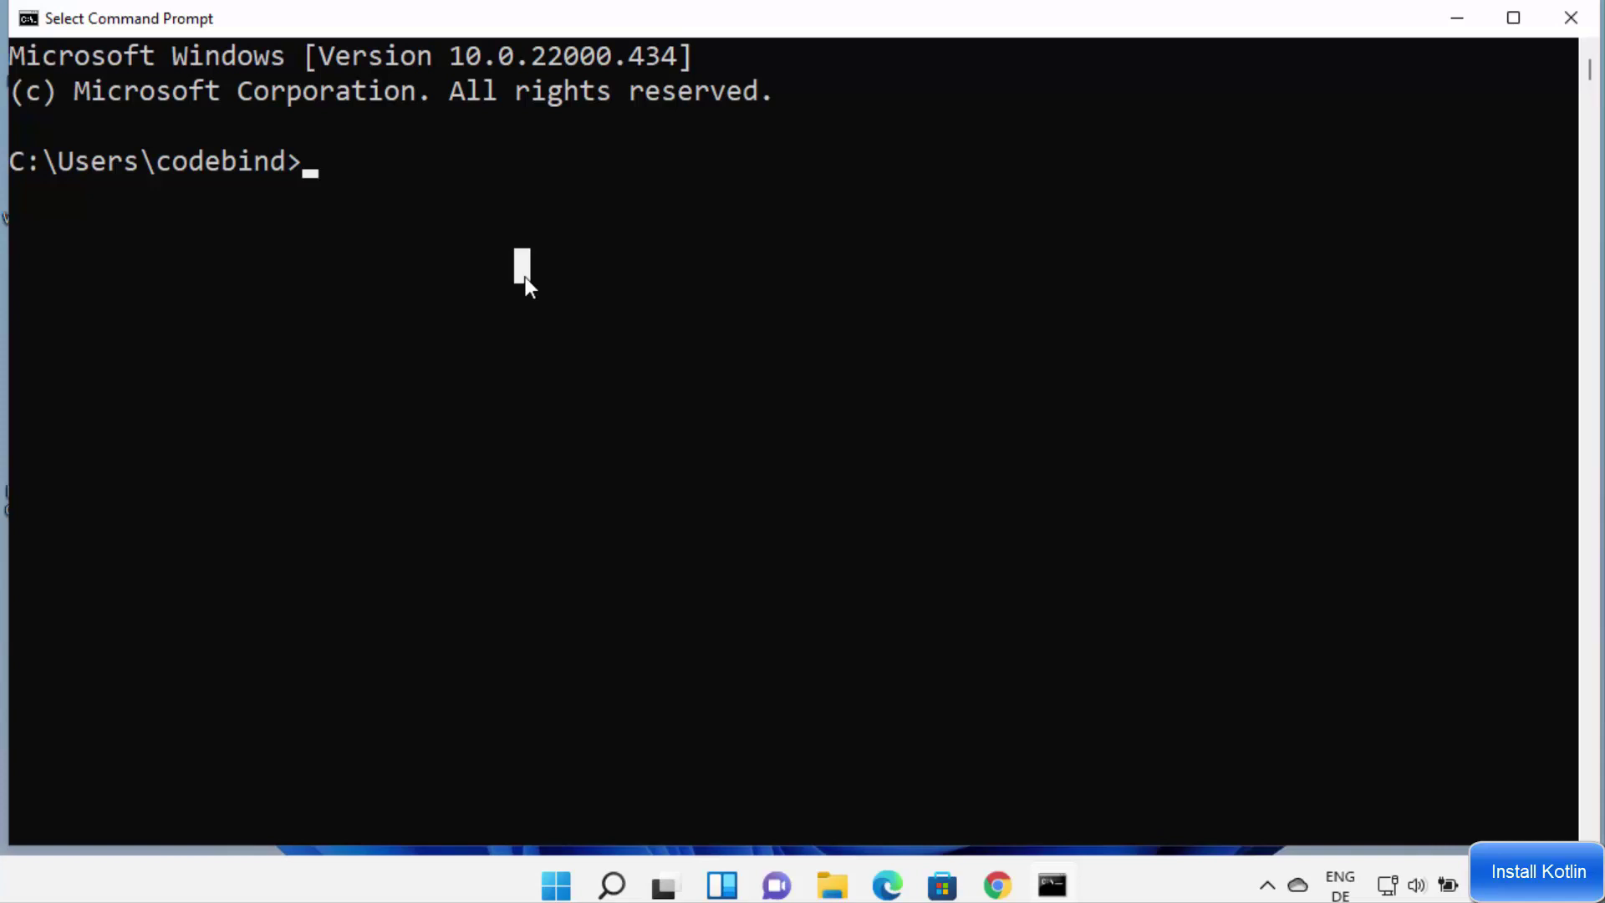
pyautogui.write('kotlin -')
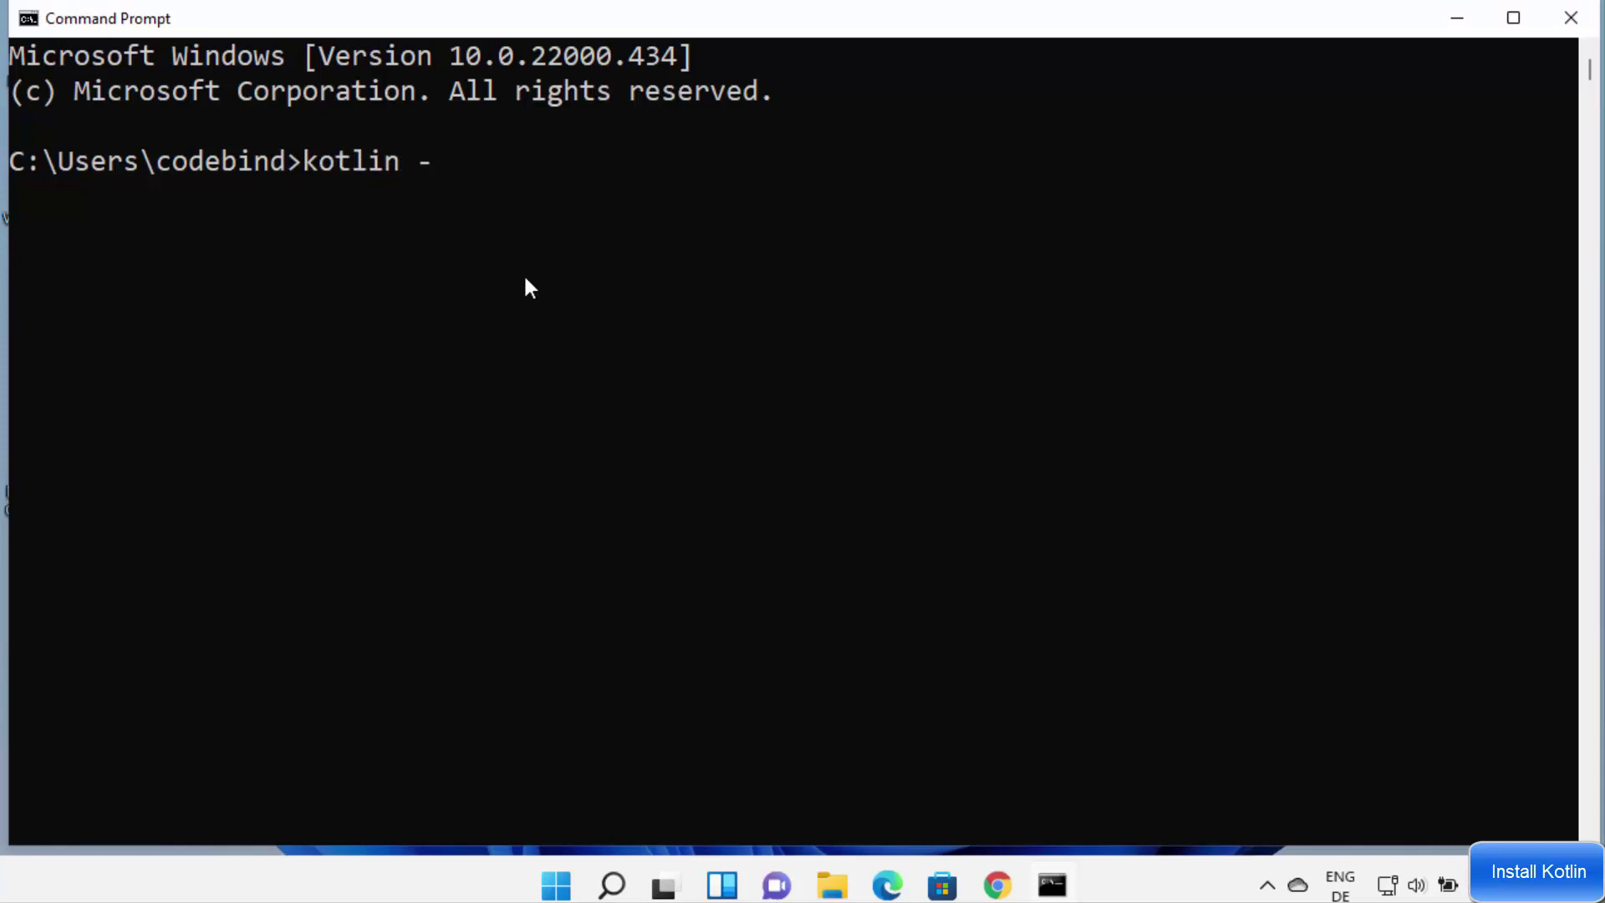
pyautogui.write('version')
pyautogui.press('Return')
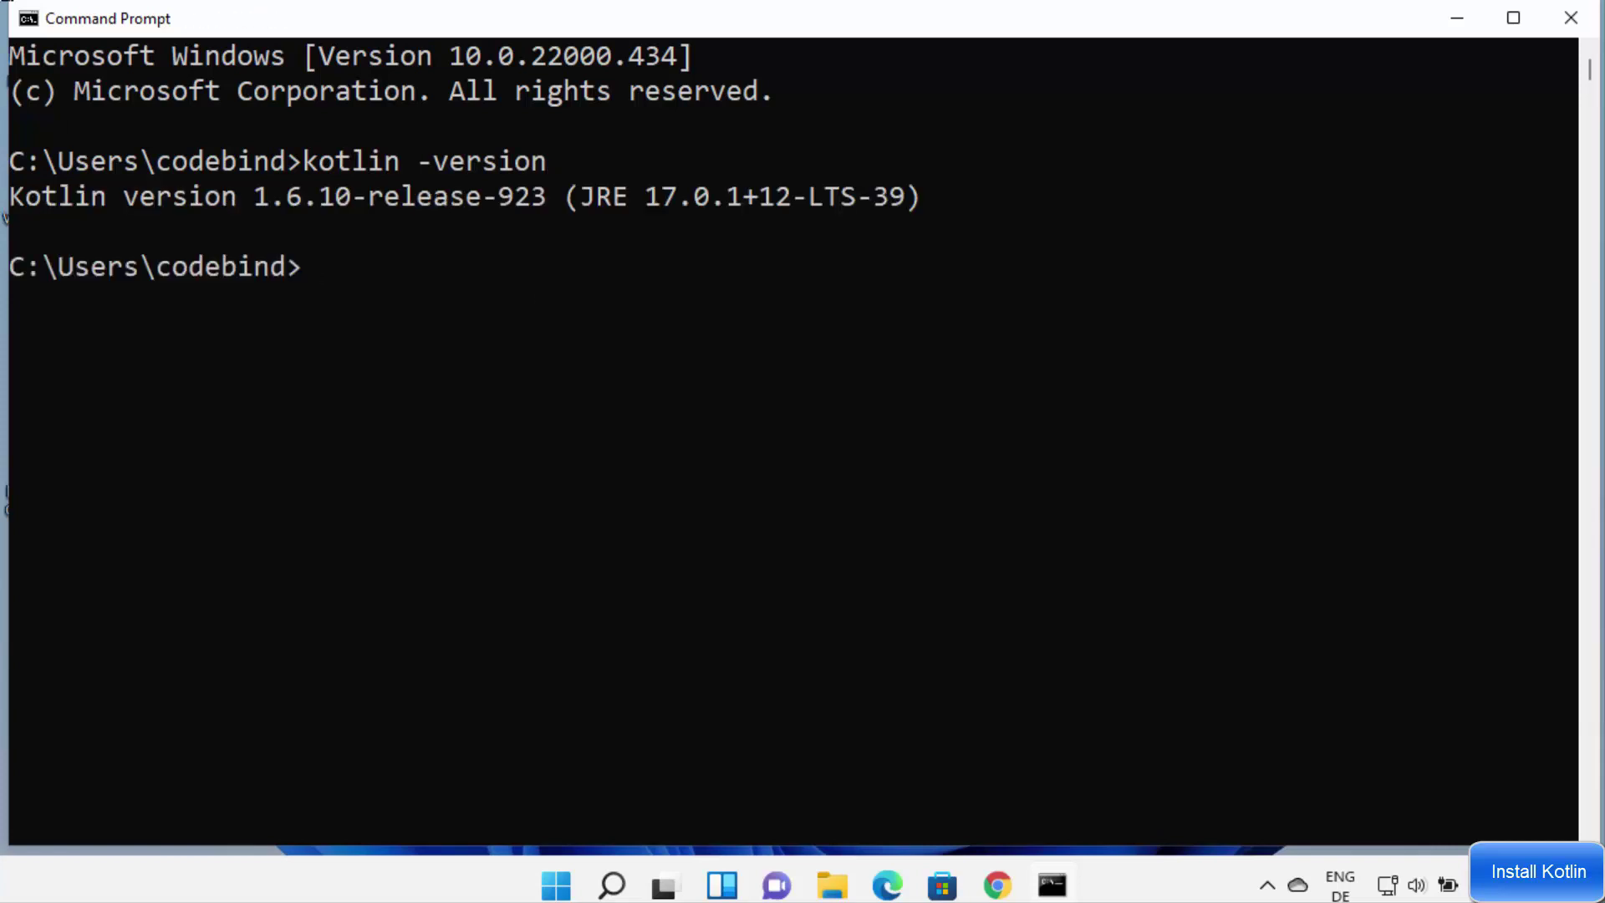
pyautogui.click(482, 243)
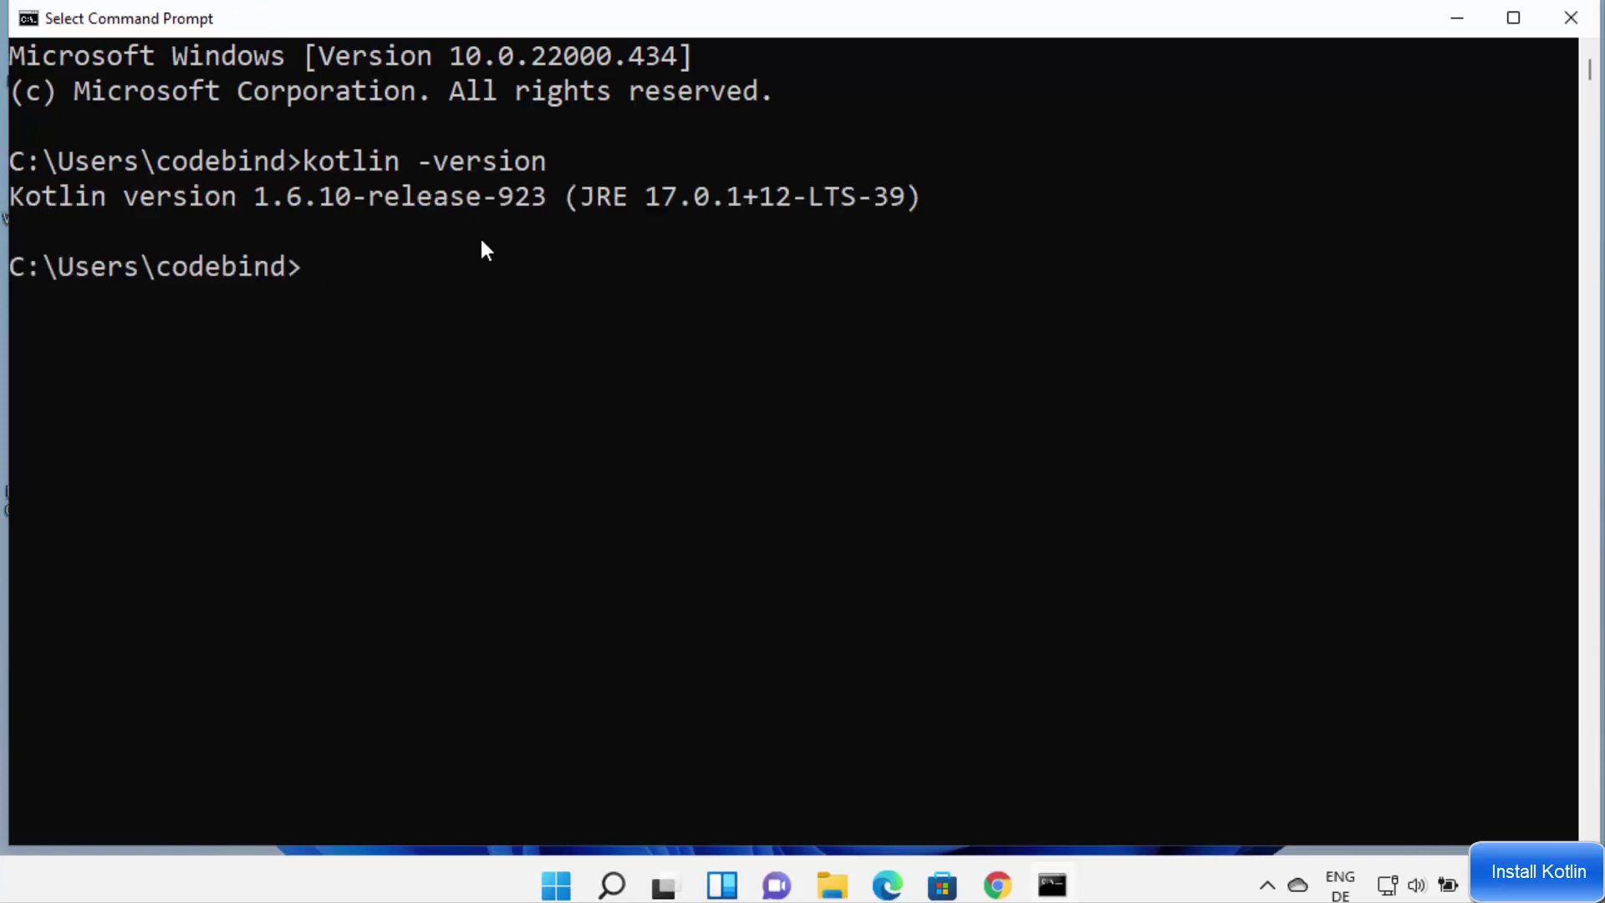